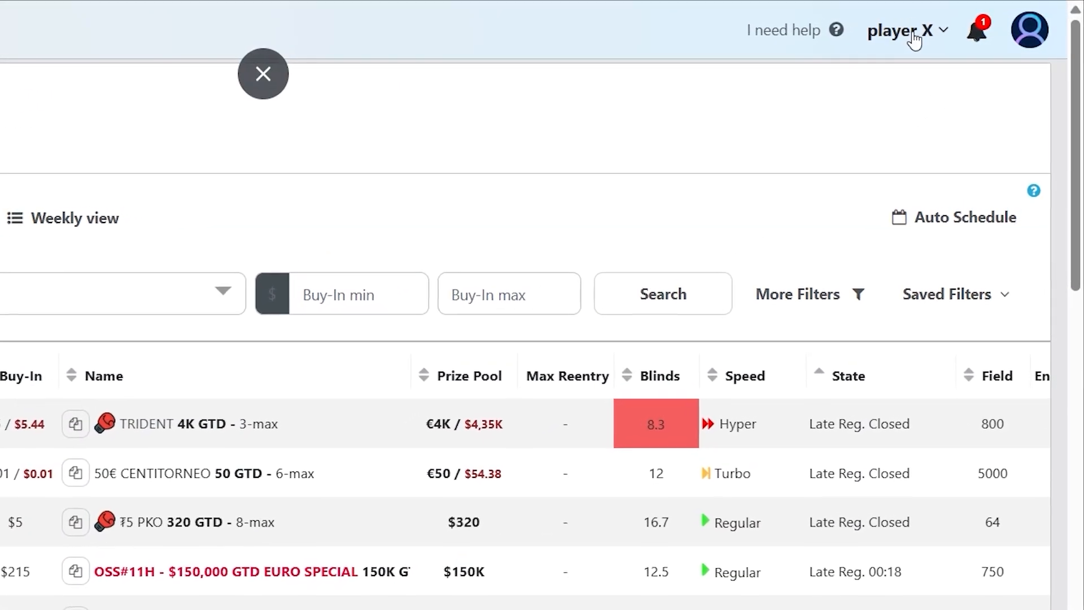
- Look through the list of available schedule tiers for the account, keeping player X active
click(914, 40)
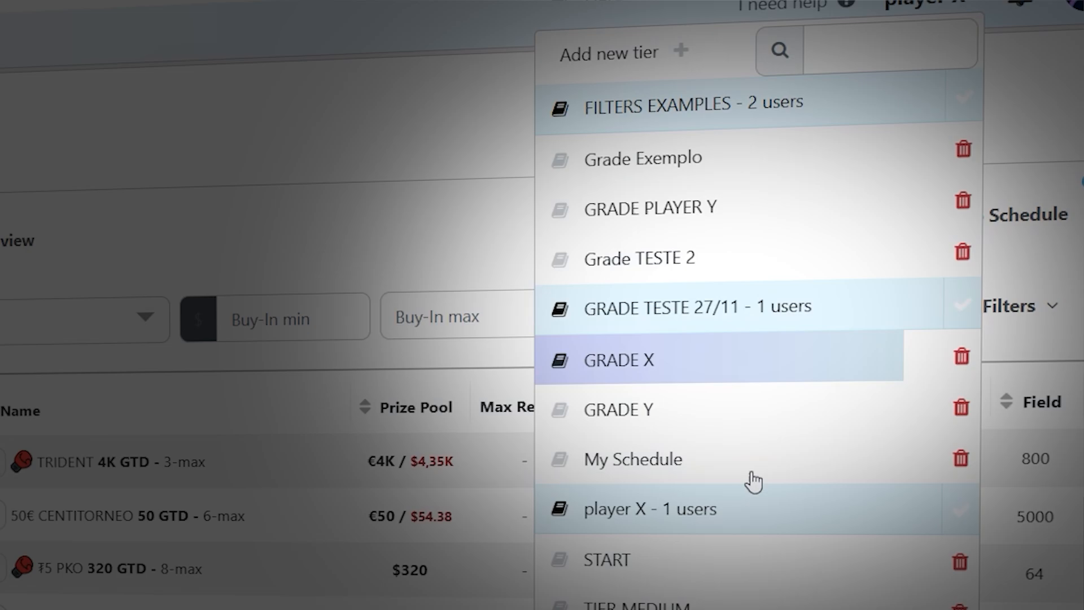
click(1046, 303)
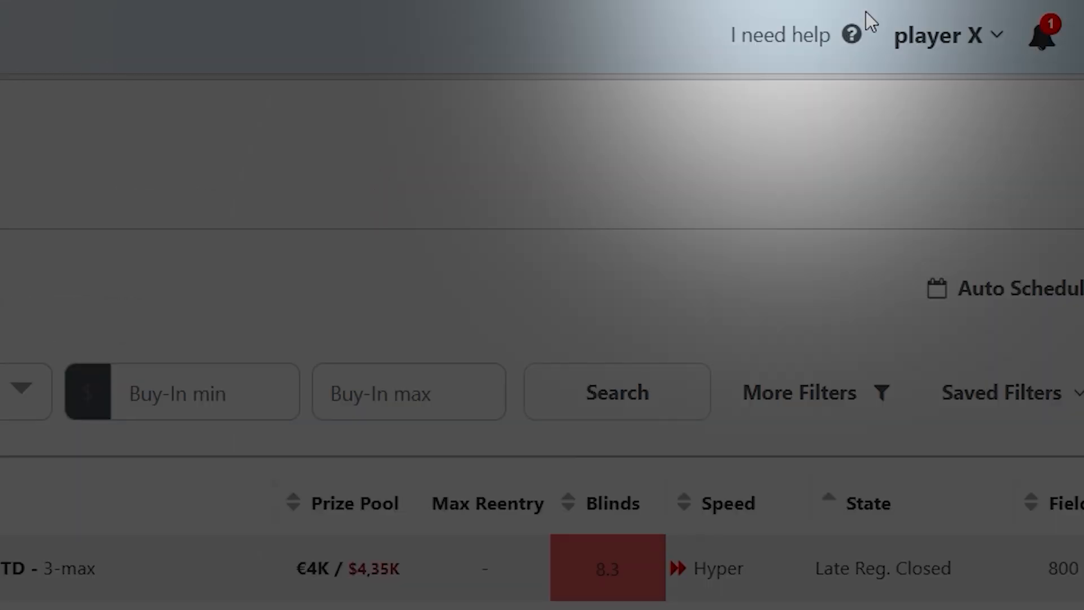
- Run the help guide for the tournament list through the extra filters explanation and close it
click(804, 33)
click(706, 94)
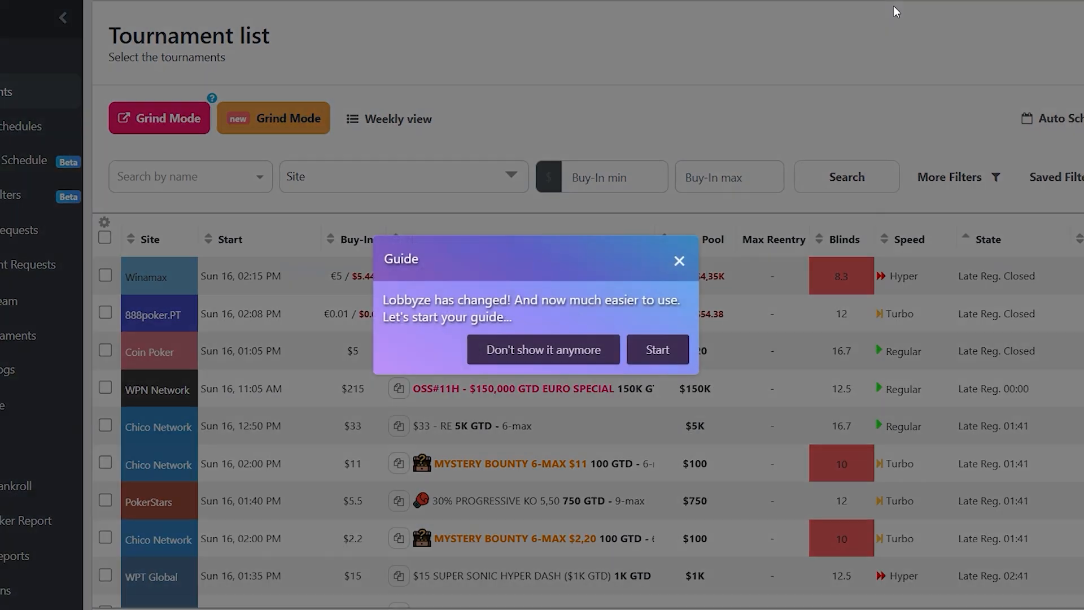
click(636, 362)
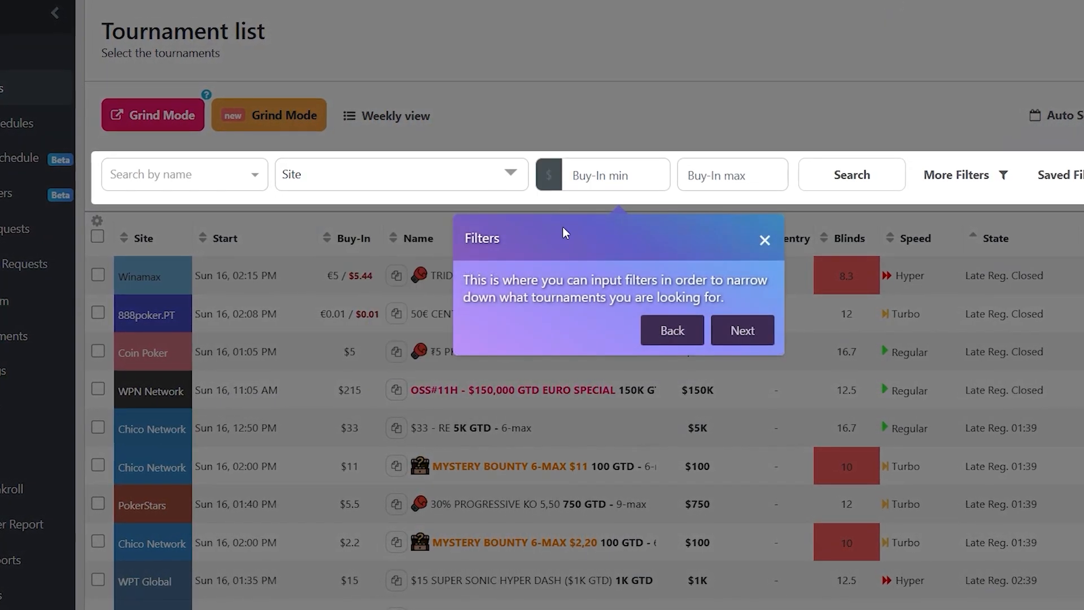
click(751, 332)
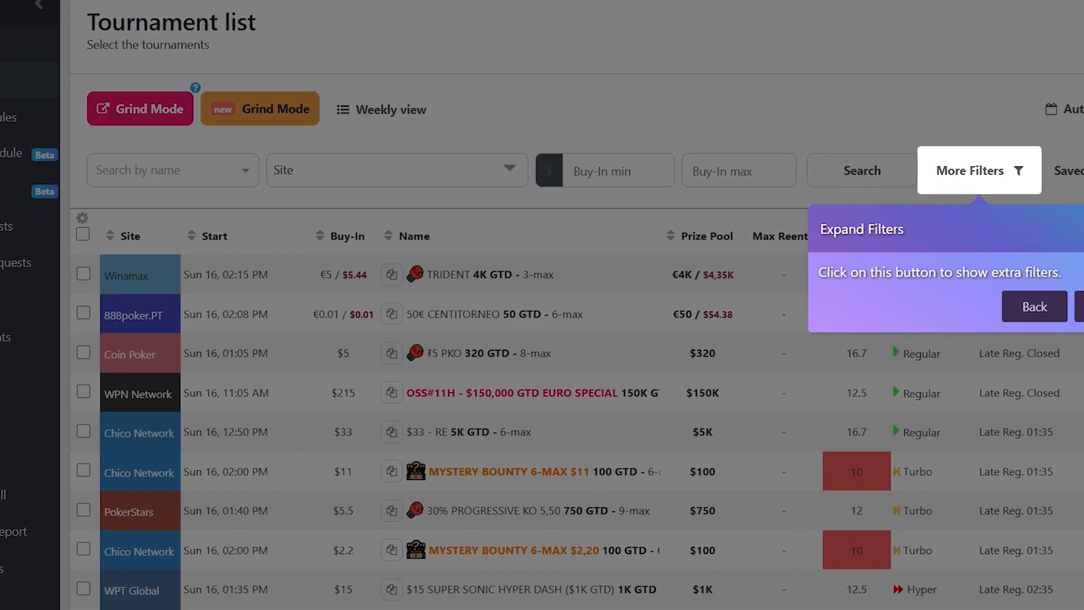
click(982, 171)
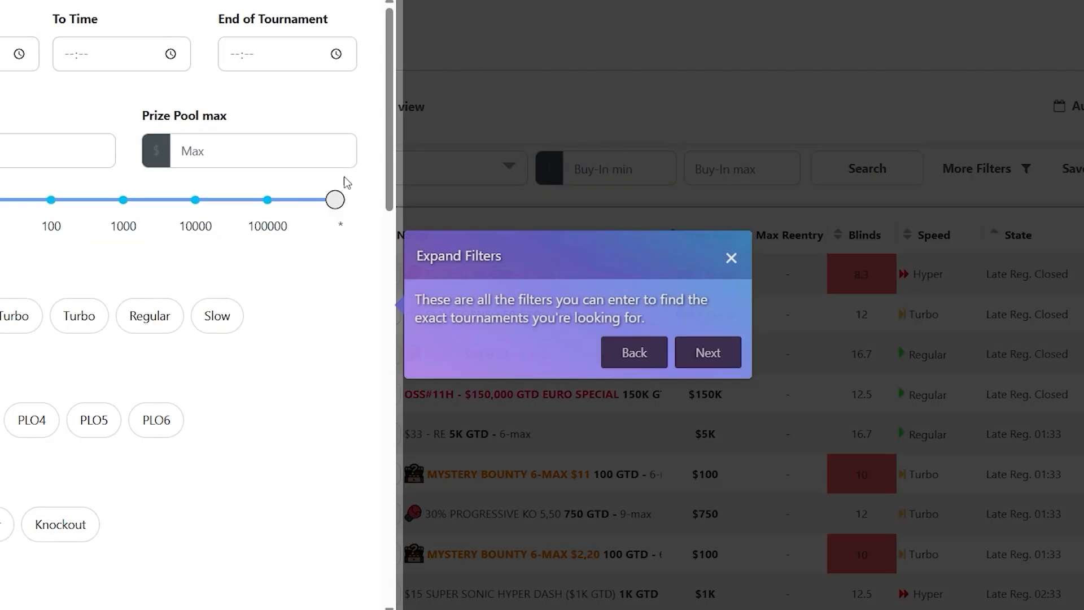
click(732, 257)
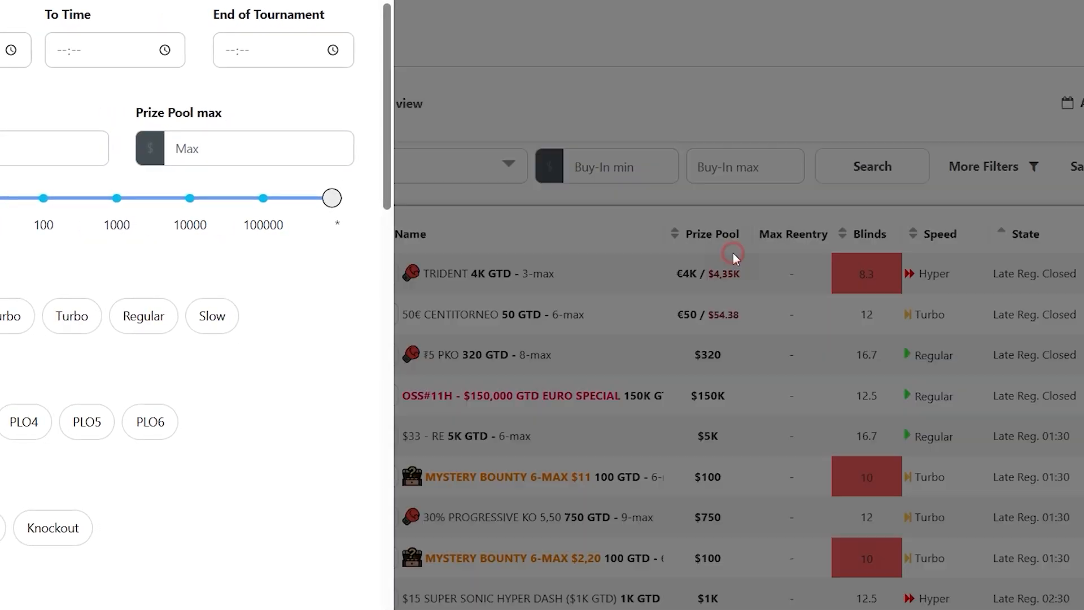
- Switch the interface to the dark theme in the profile preferences
click(1017, 44)
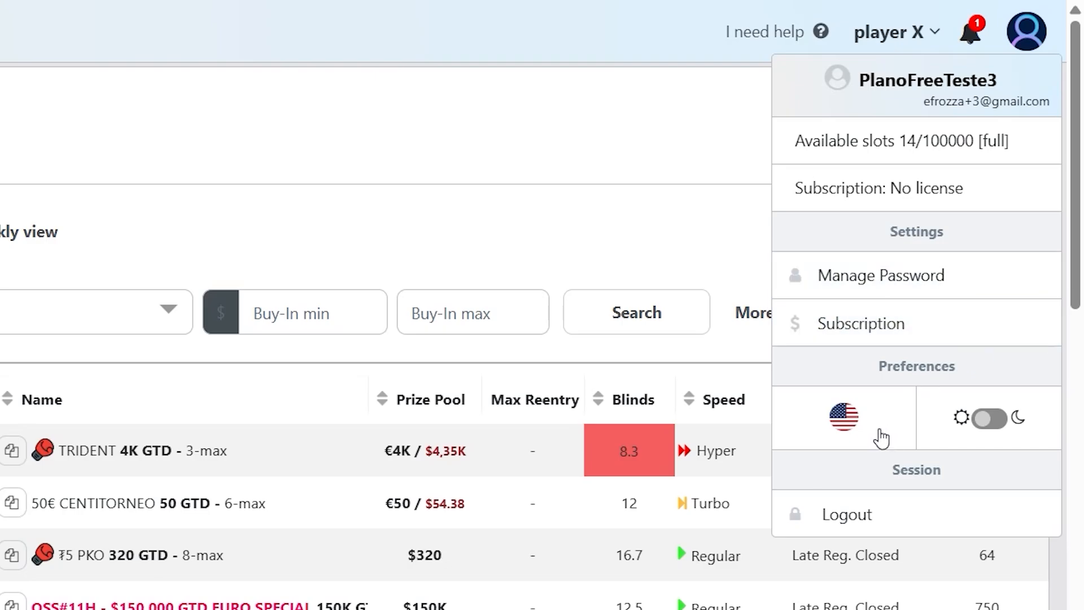
click(995, 364)
click(1035, 41)
click(992, 421)
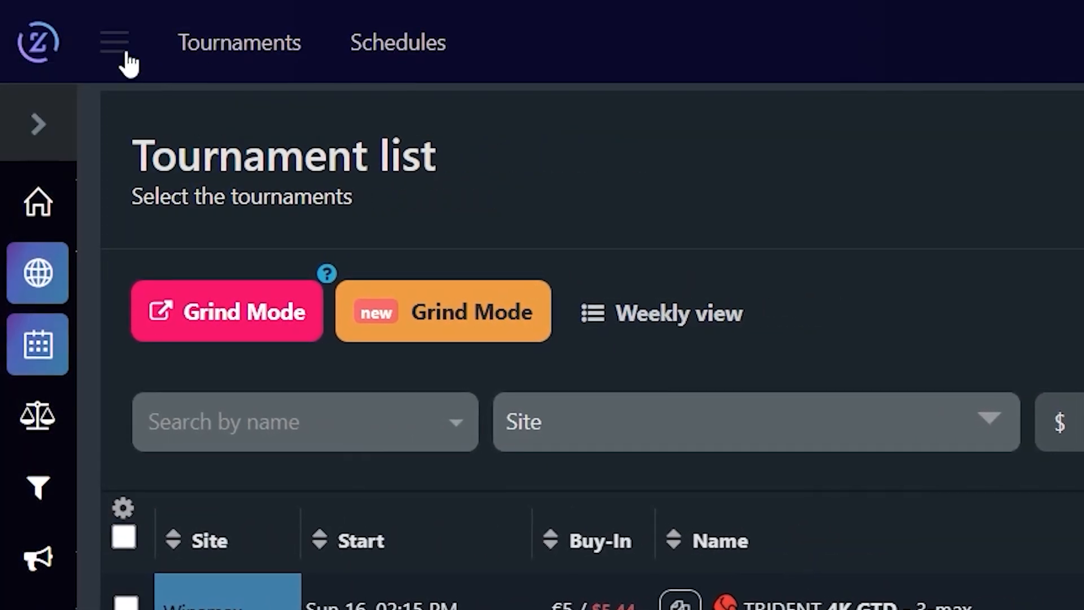
- Cycle the side navigation through its hidden, expanded and icon-only states, leaving it hidden
click(122, 58)
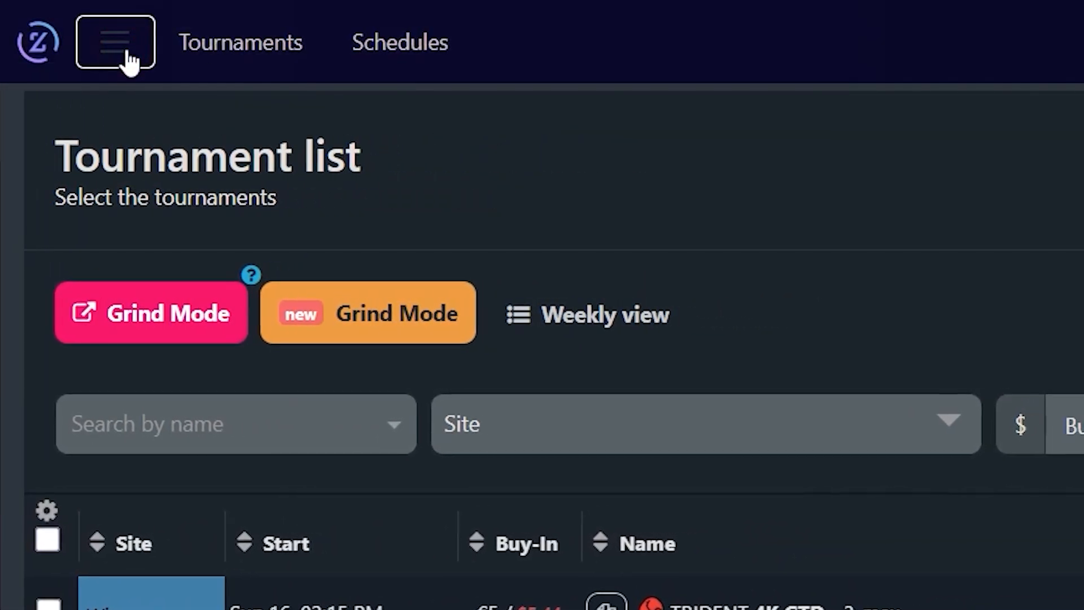
click(24, 116)
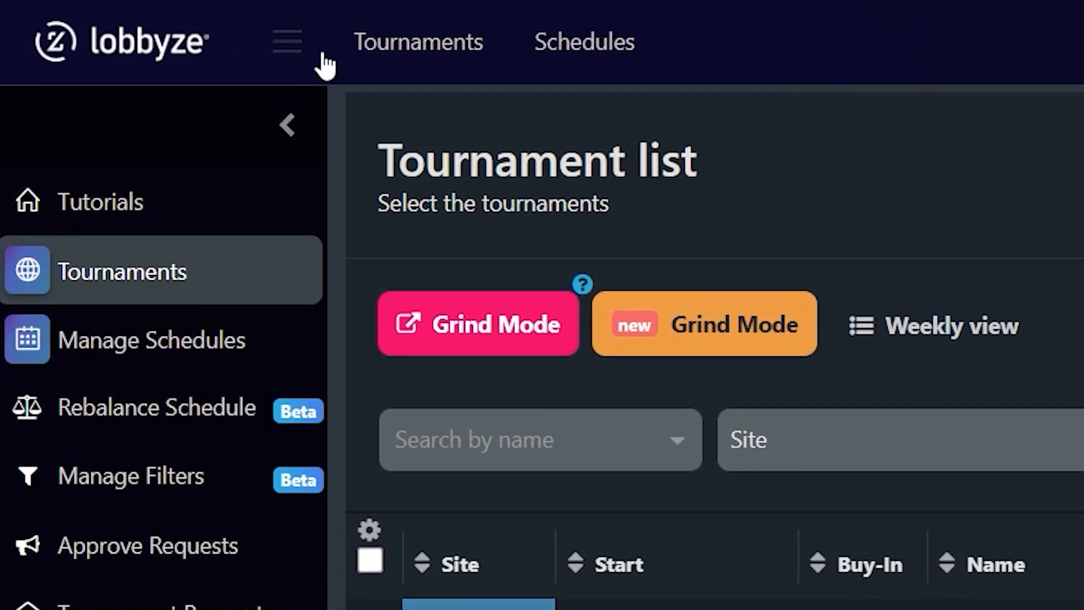
click(290, 50)
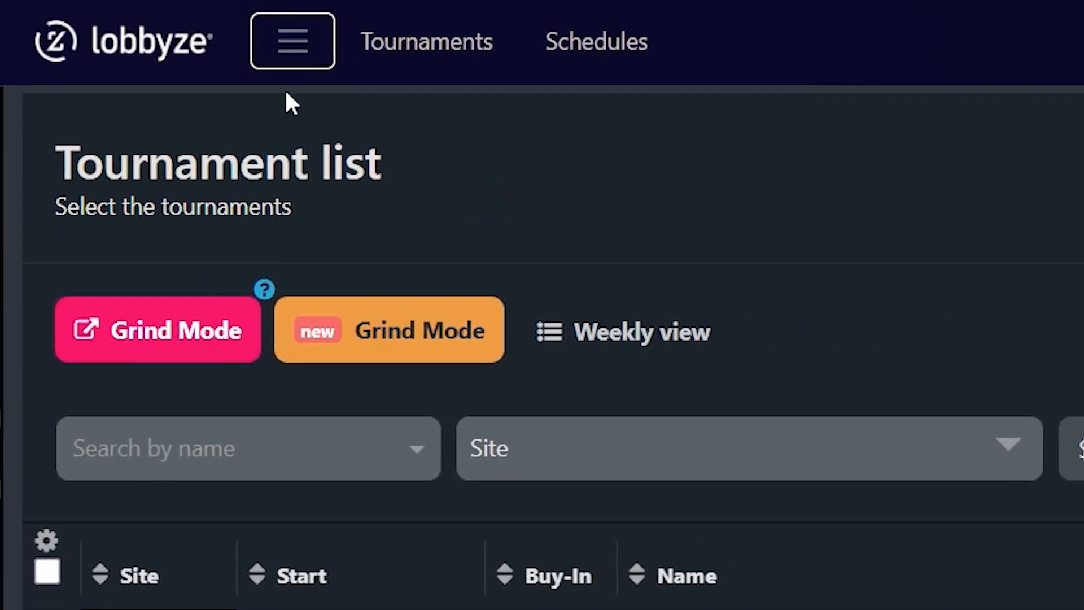
click(290, 45)
click(286, 129)
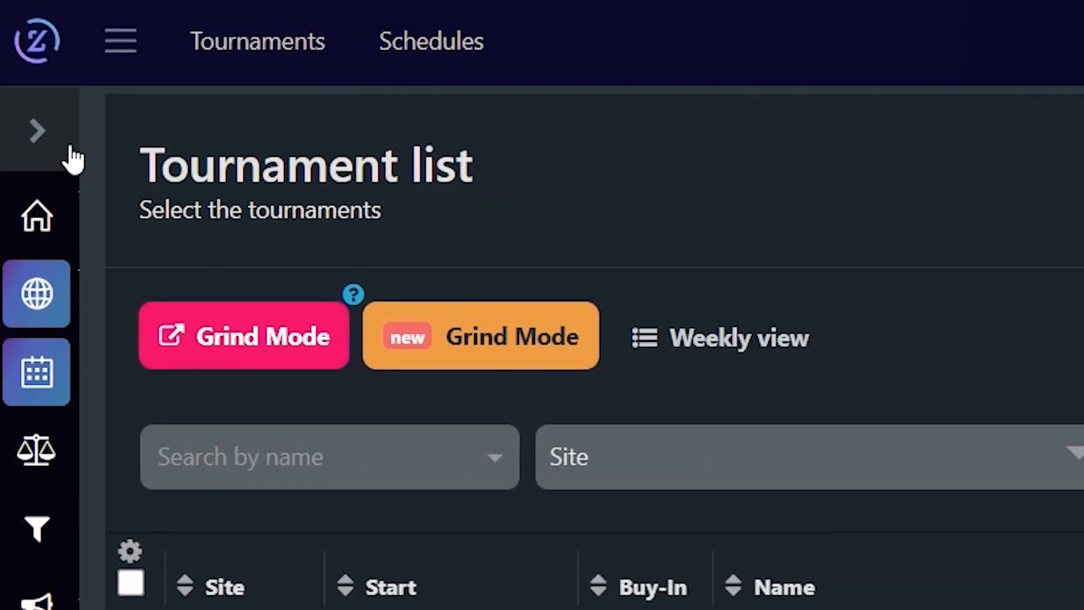
click(50, 144)
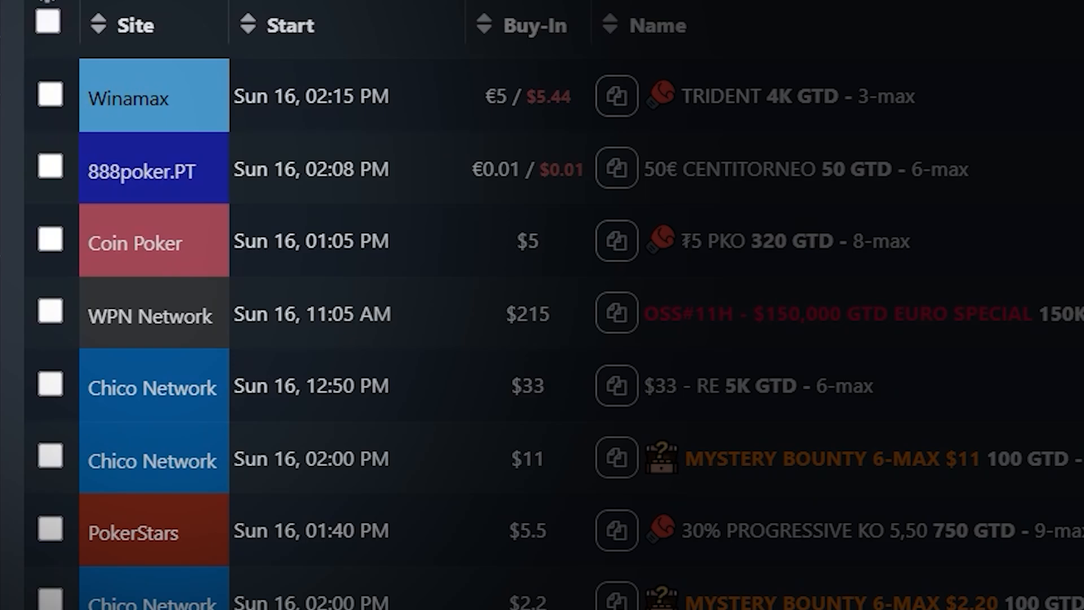
- Deselect all columns in the tournament list's column settings
click(48, 4)
click(48, 5)
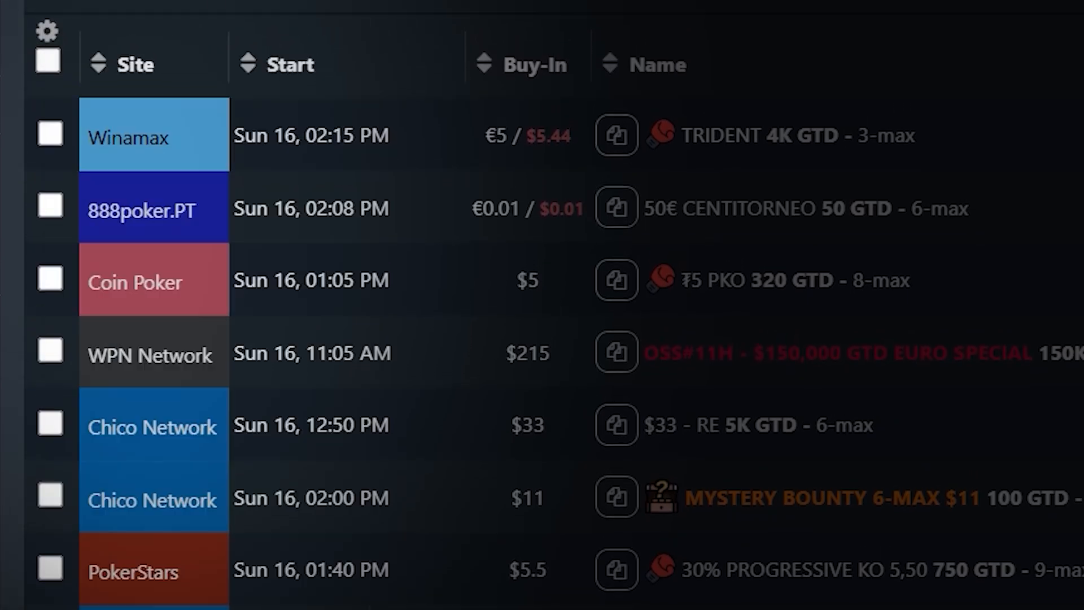
click(47, 41)
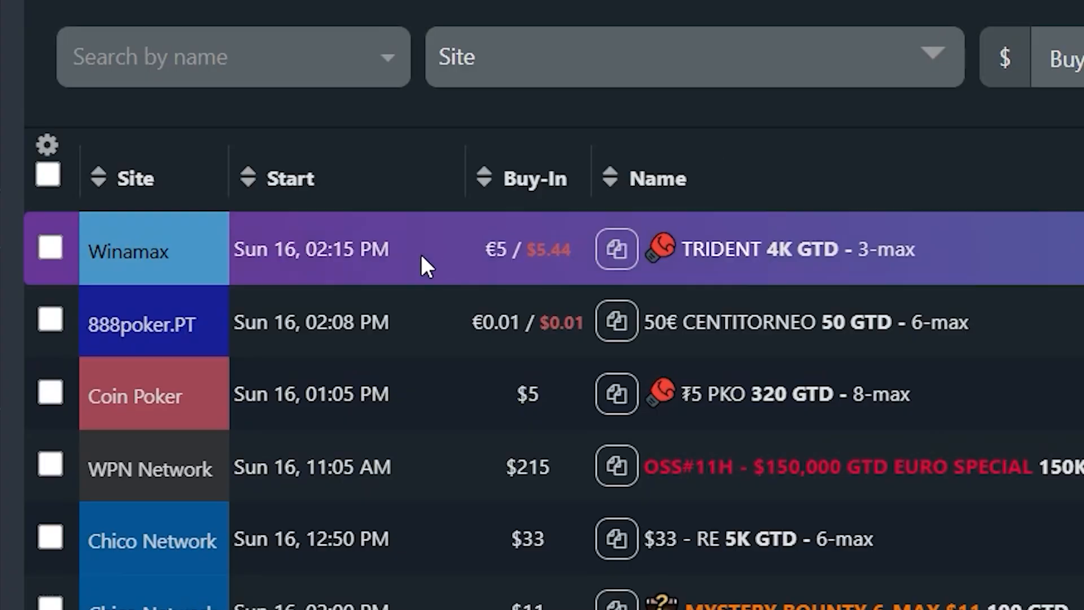
click(46, 145)
click(100, 165)
- Show the Site, Start, Buy-In, Name and Prize Pool columns in the tournament list
click(100, 246)
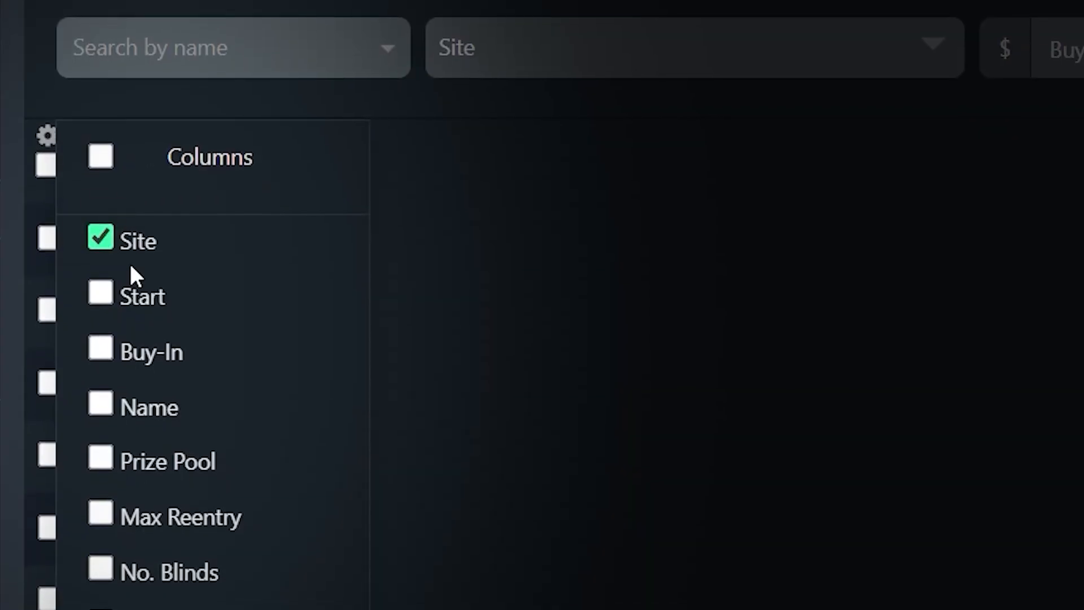
click(101, 290)
click(101, 321)
click(100, 378)
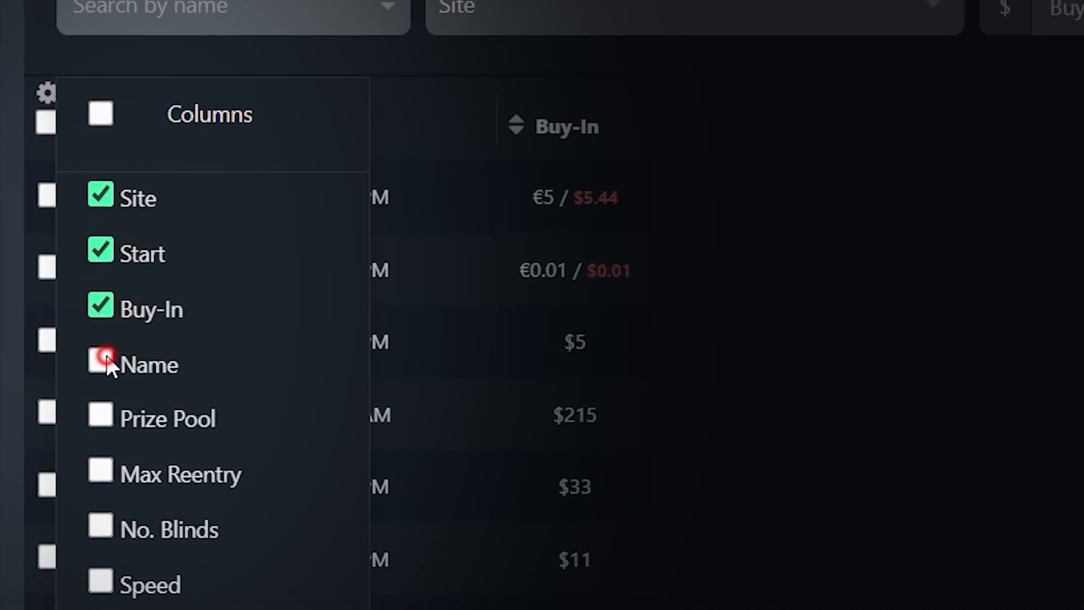
click(101, 410)
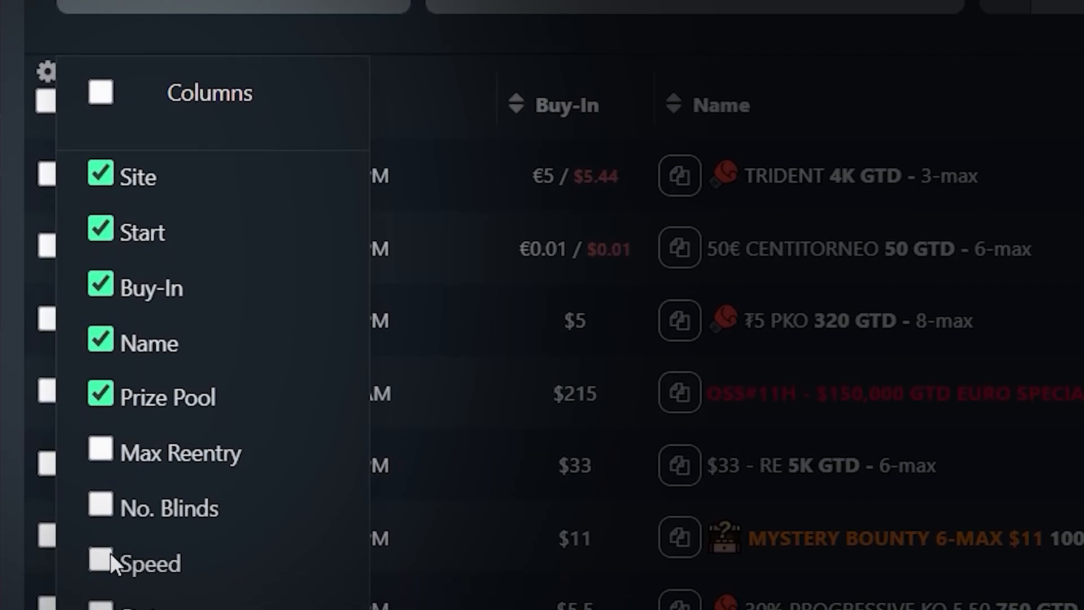
- Add the Speed, No. Blinds, State, Field and End of Tournament columns to the tournament list
click(108, 574)
click(107, 500)
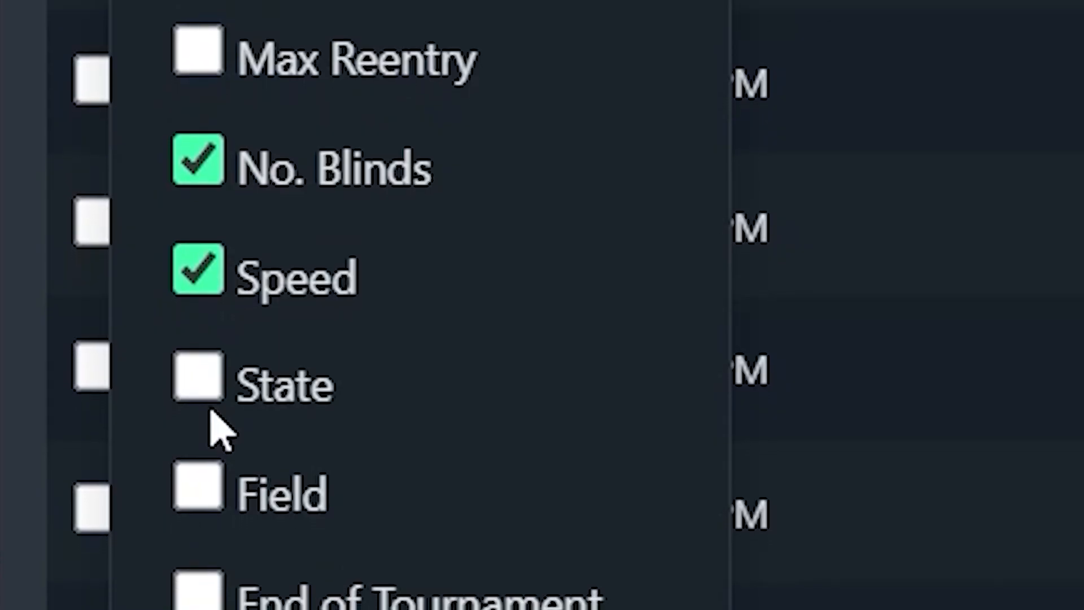
click(149, 469)
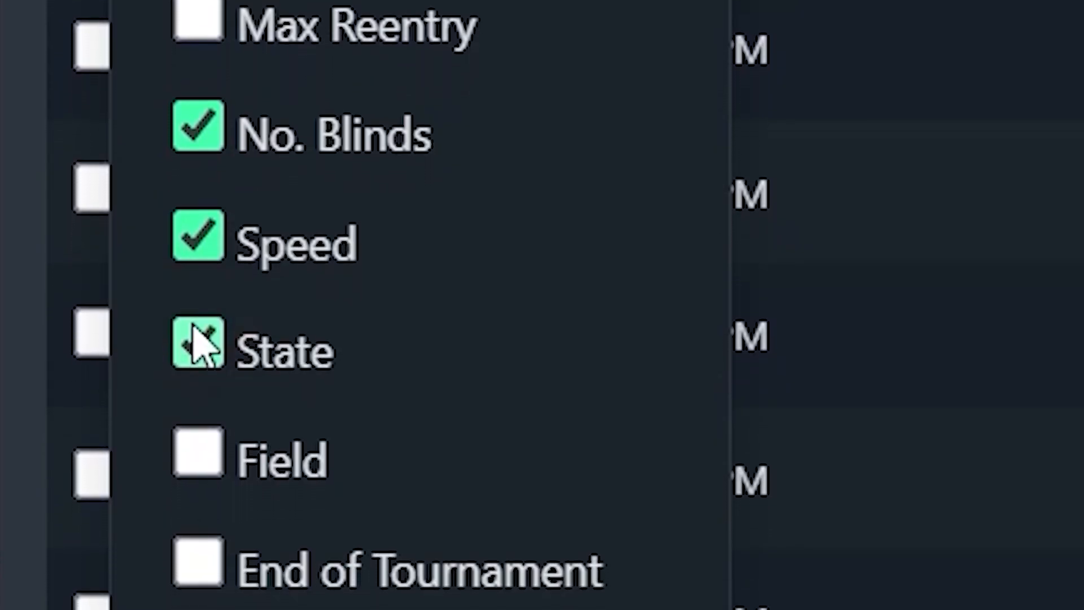
click(212, 449)
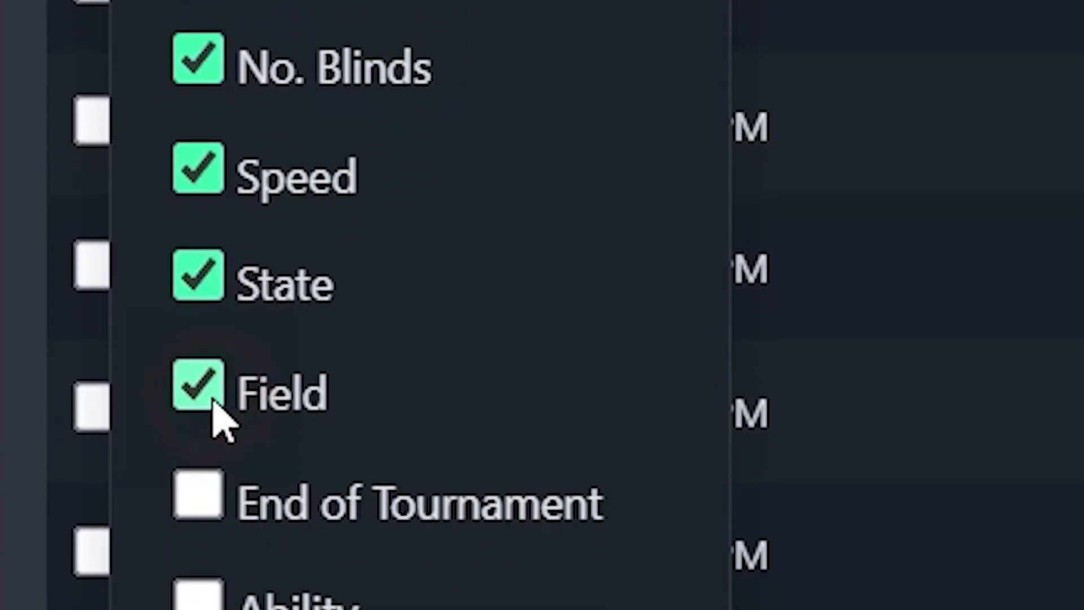
click(189, 497)
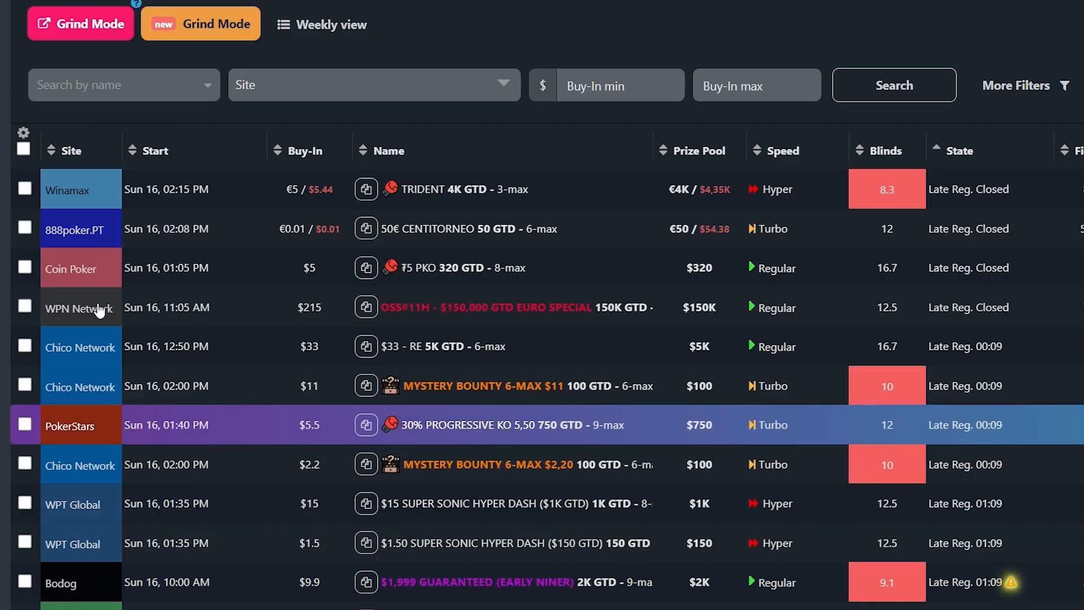
scroll(331, 429, up, 1)
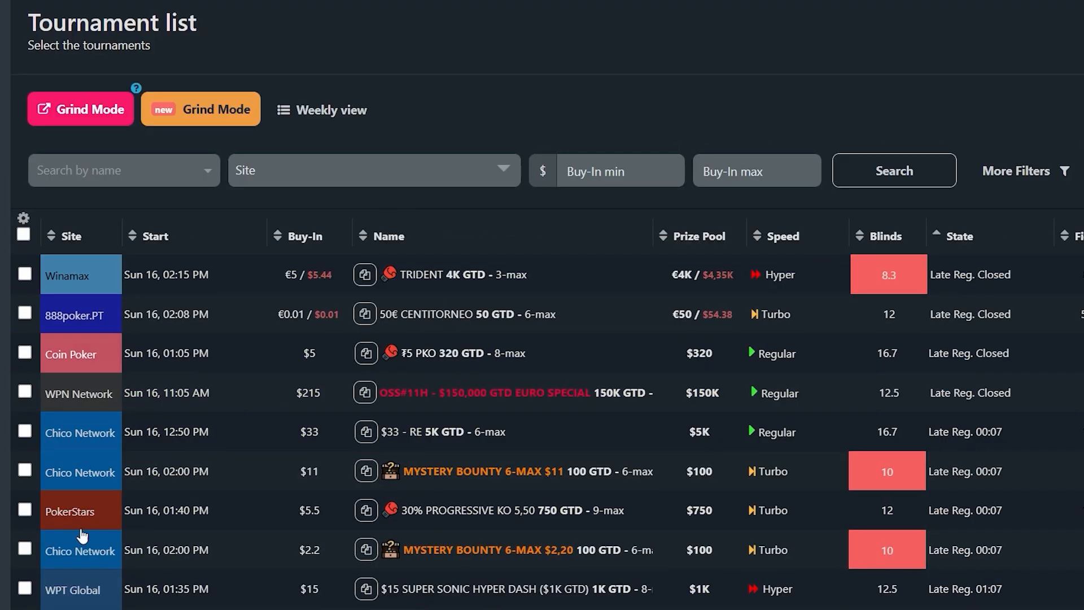
click(24, 218)
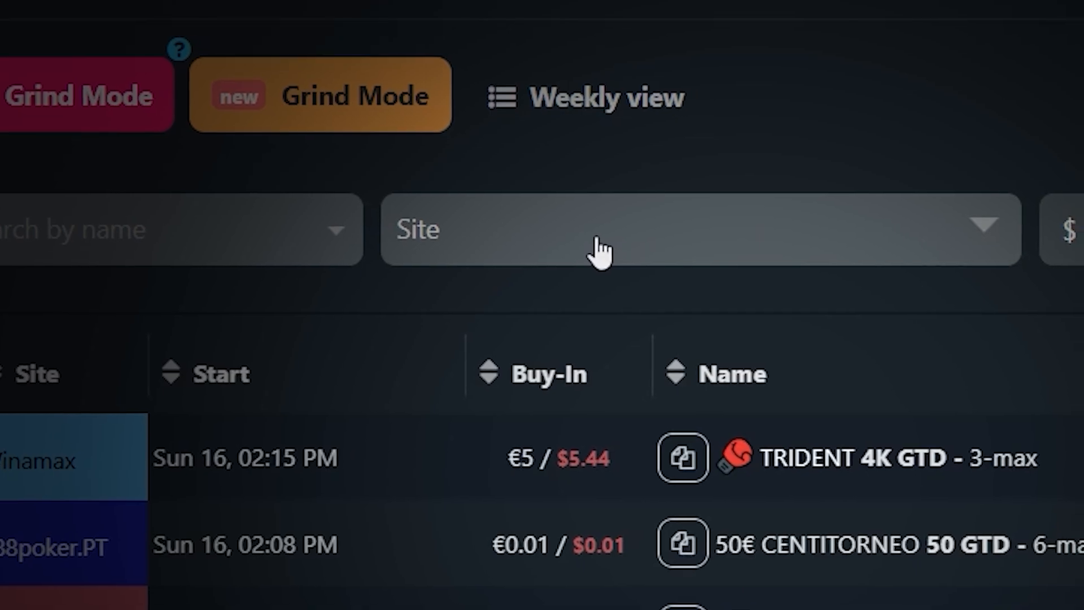
- Filter the tournaments to PokerStars, GG Network and PartyPoker with a buy-in from $1 to $11
click(636, 250)
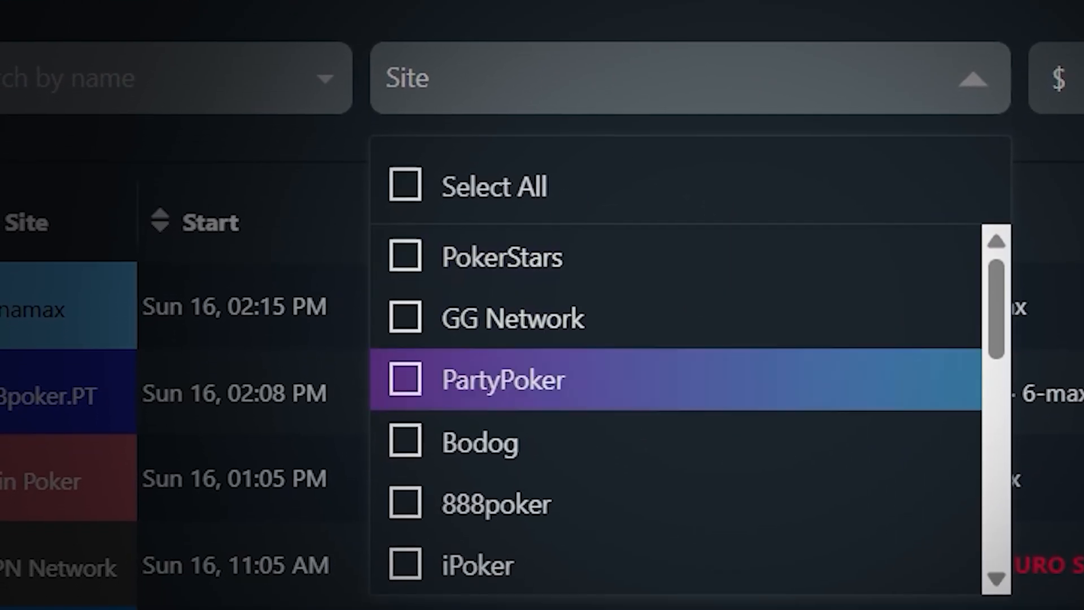
click(711, 272)
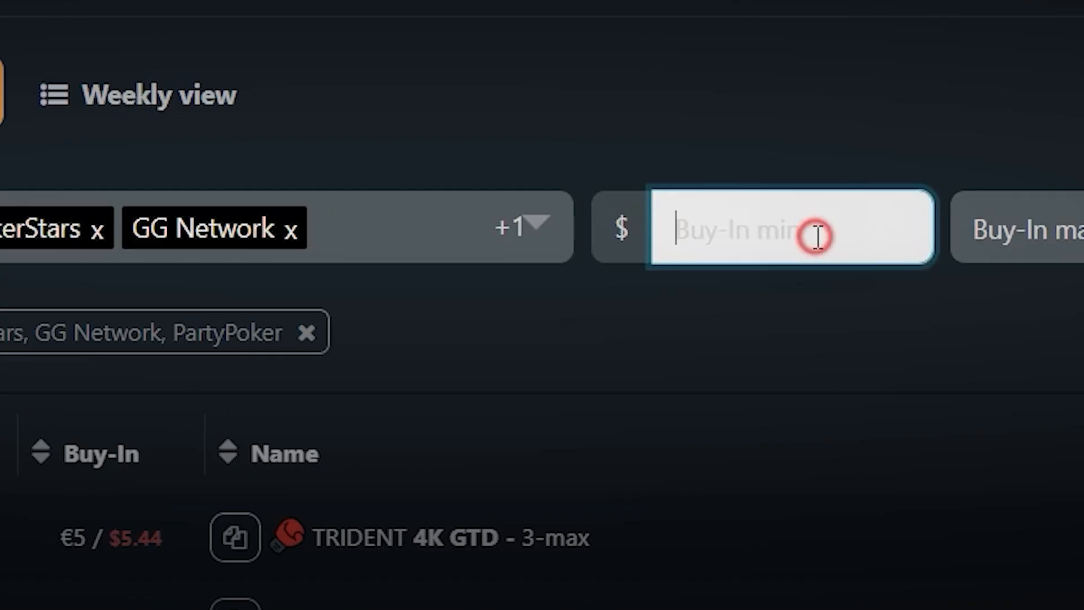
text(1)
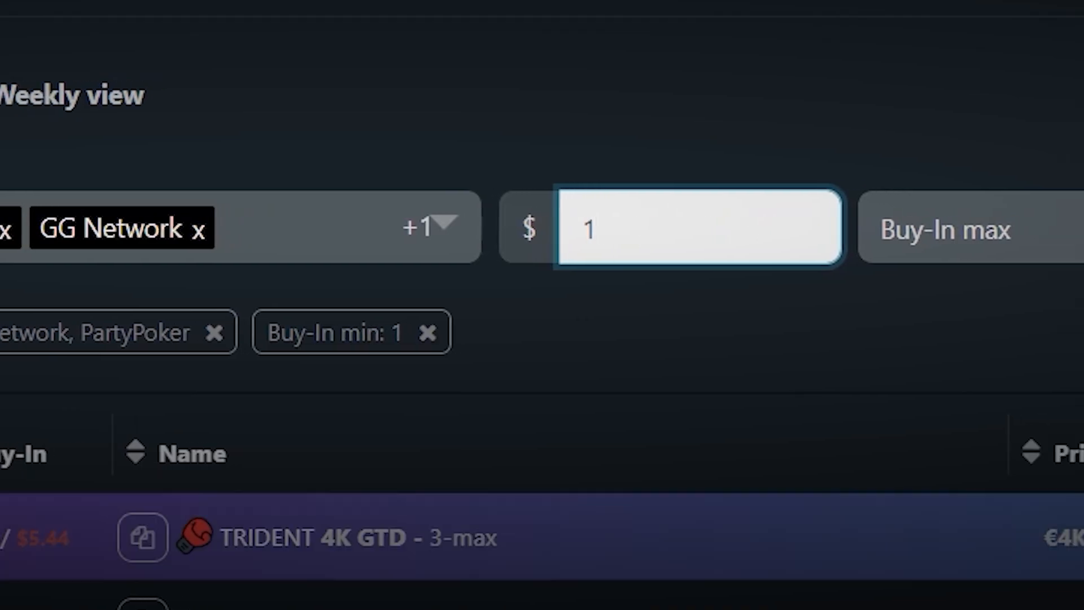
key(Tab)
text(11)
- Limit the extra filters to start times from 14:00 to 18:00 and a minimum prize pool of $100
click(629, 286)
click(48, 150)
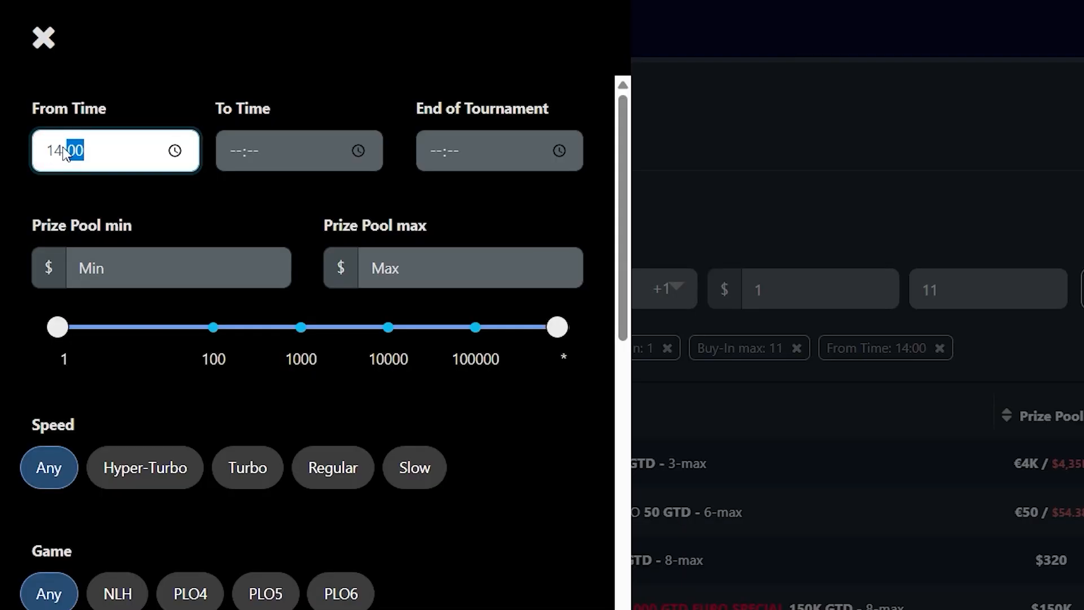
click(232, 157)
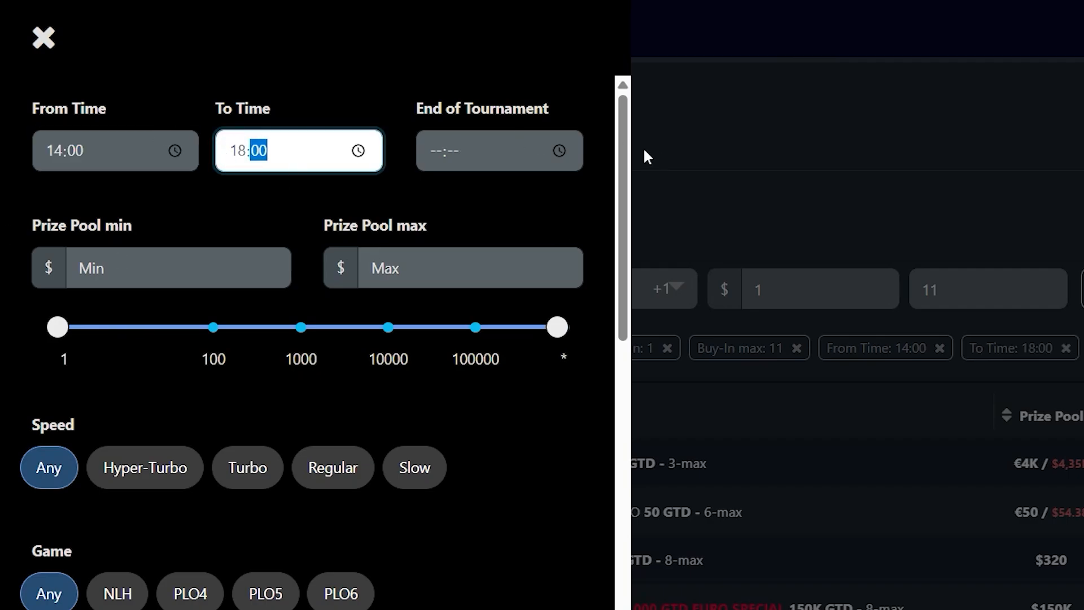
click(181, 269)
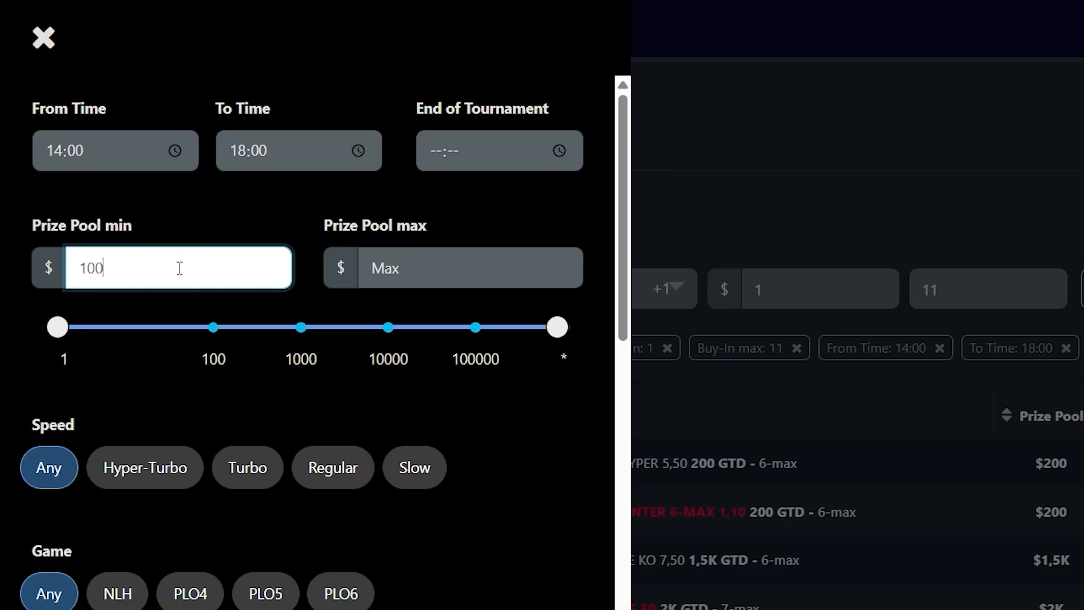
- Restrict the tournament filter to Regular and Turbo speeds and the NLH game type
click(331, 476)
scroll(327, 331, down, 4)
click(240, 283)
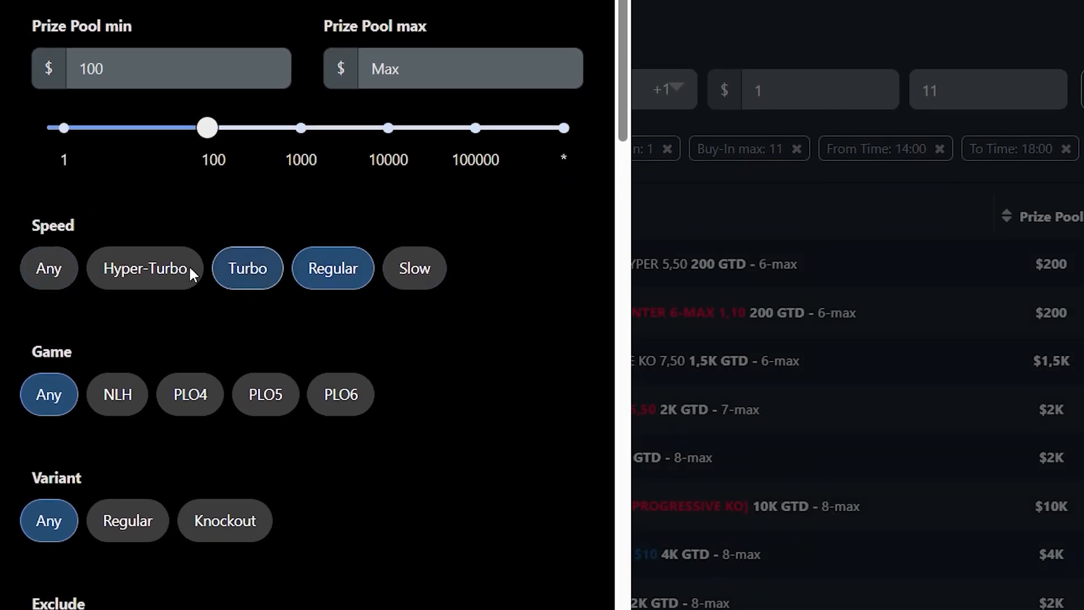
click(117, 404)
- Exclude tournaments named ZOOM and DAY-1 in the extra filters
scroll(316, 287, down, 2)
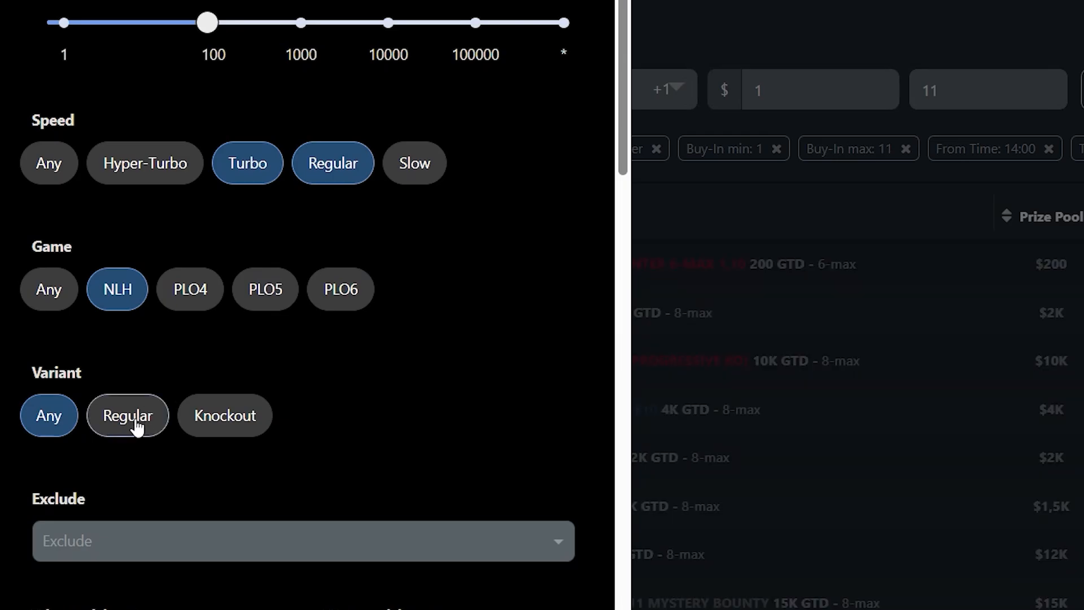
scroll(282, 344, down, 2)
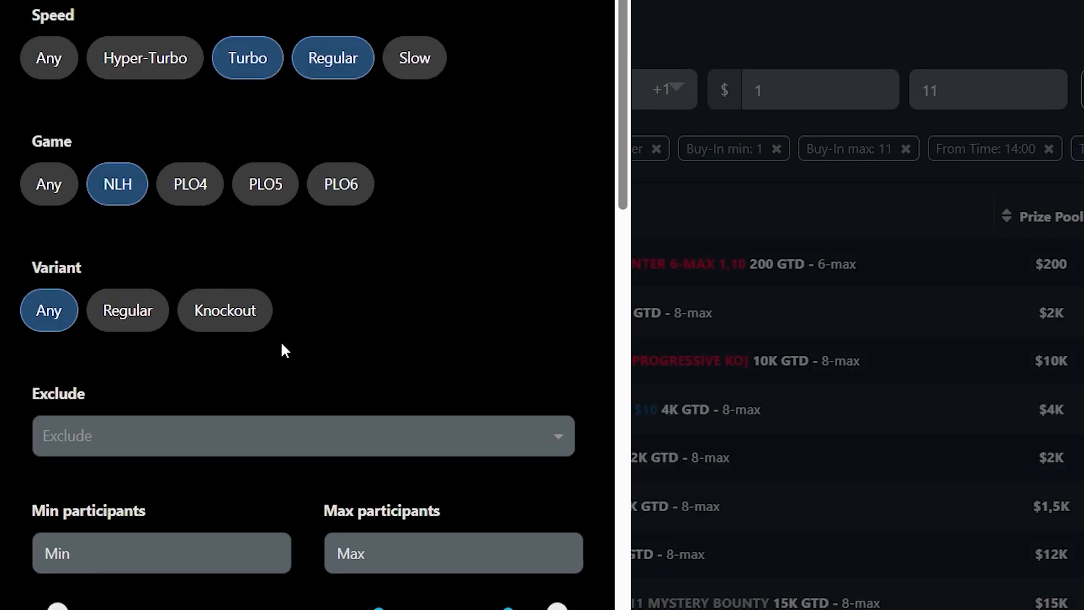
click(139, 443)
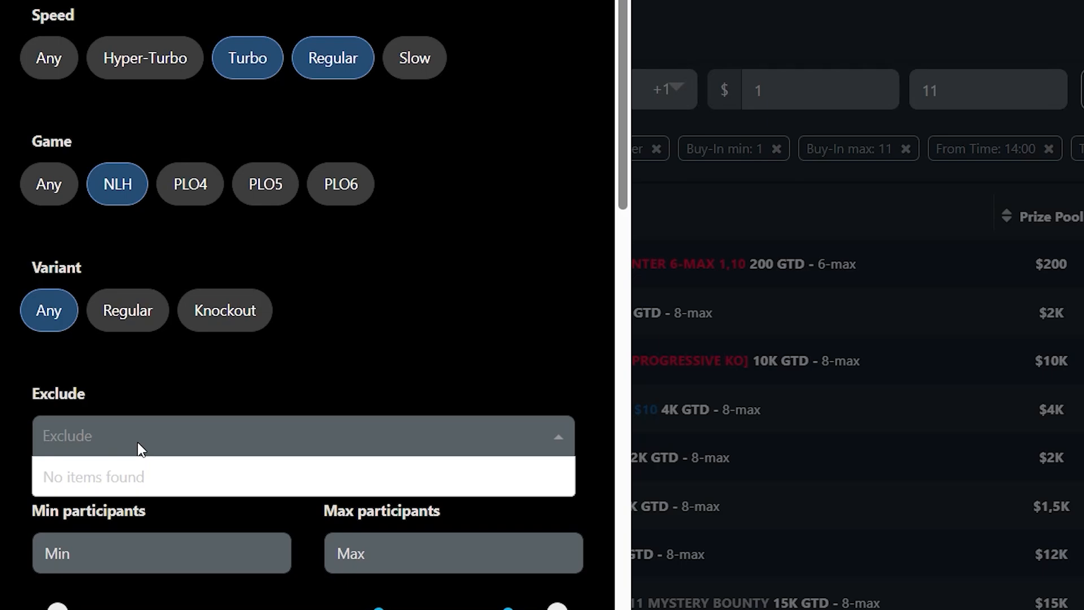
text(ZOOM)
key(Return)
text(DAY)
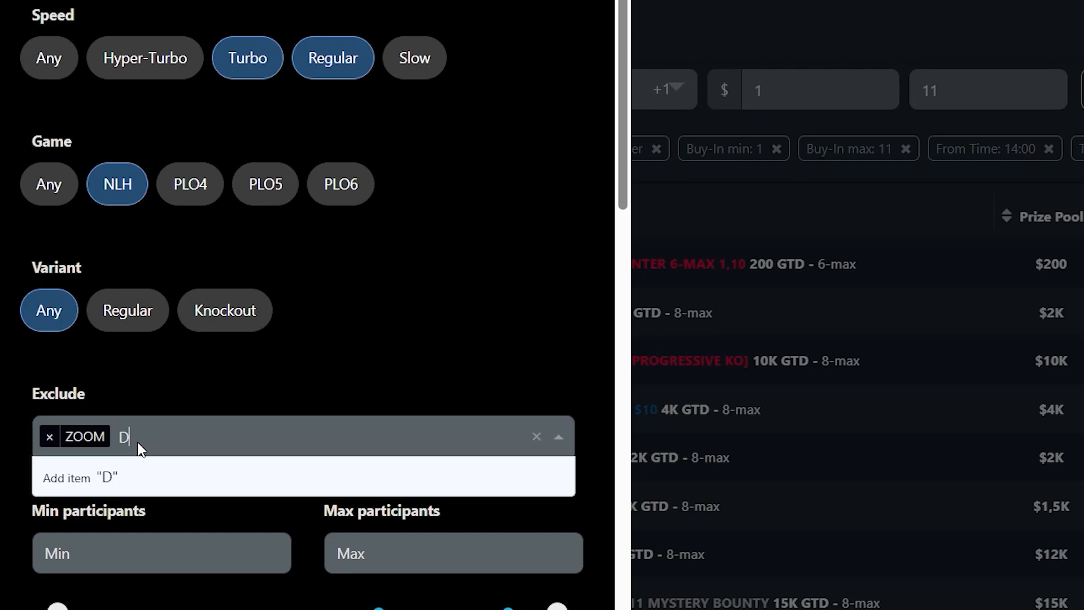
text(-1)
key(Return)
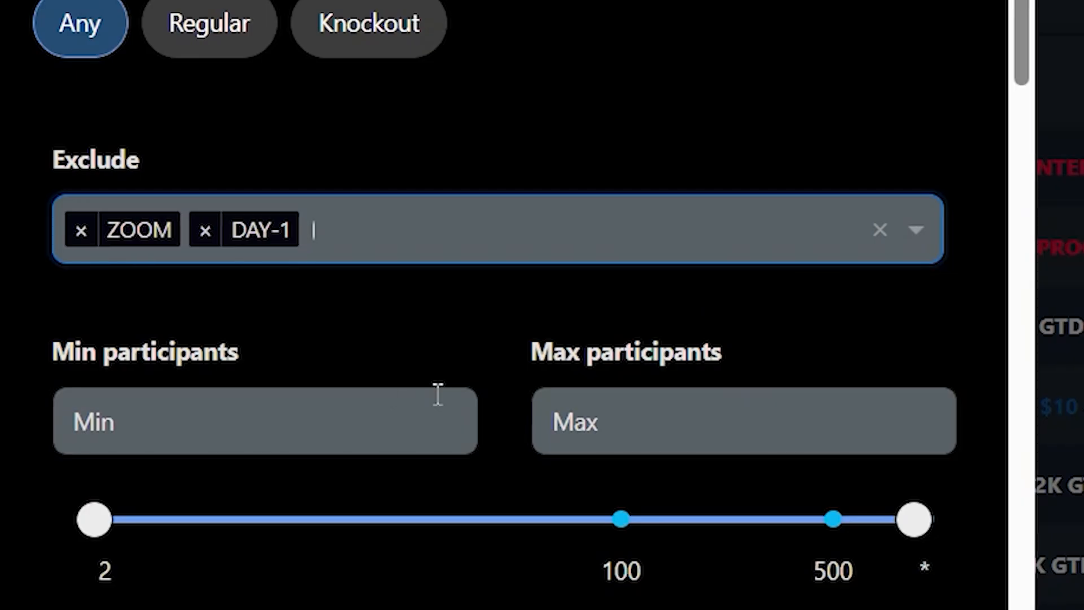
- Restrict the players filter to 6-Max and 7 to 10 (Full Ring), and return to the tournament list
scroll(237, 441, down, 2)
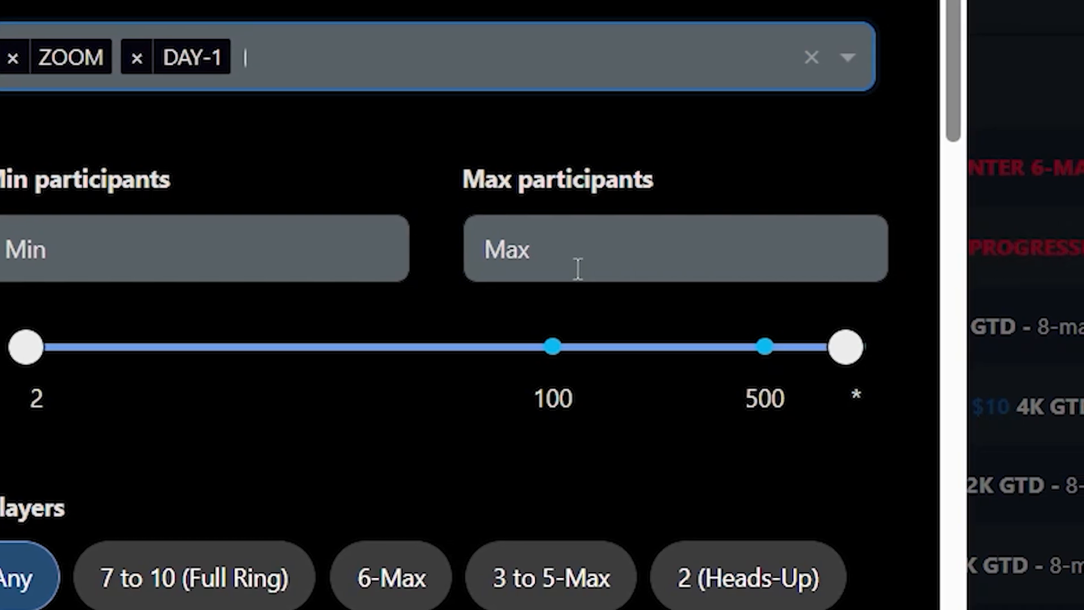
scroll(341, 480, down, 3)
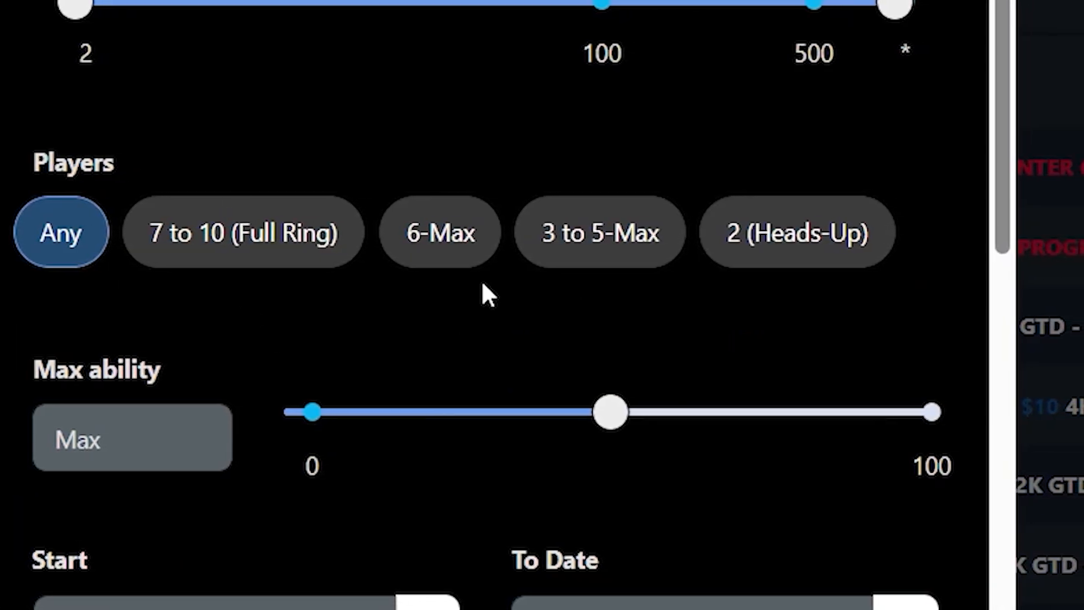
click(449, 247)
click(264, 221)
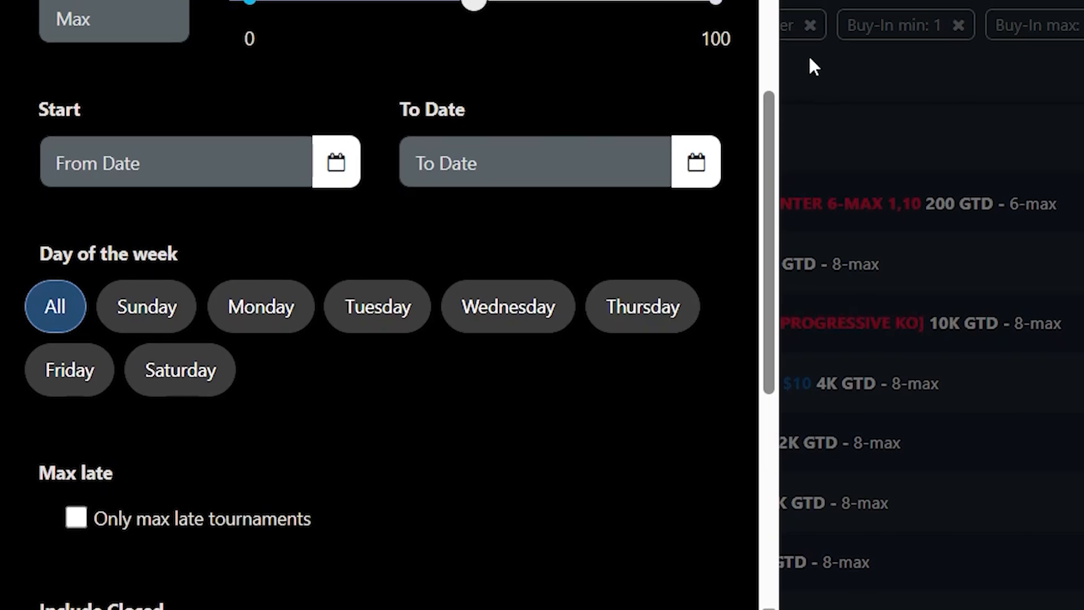
scroll(488, 193, down, 2)
scroll(488, 193, down, 3)
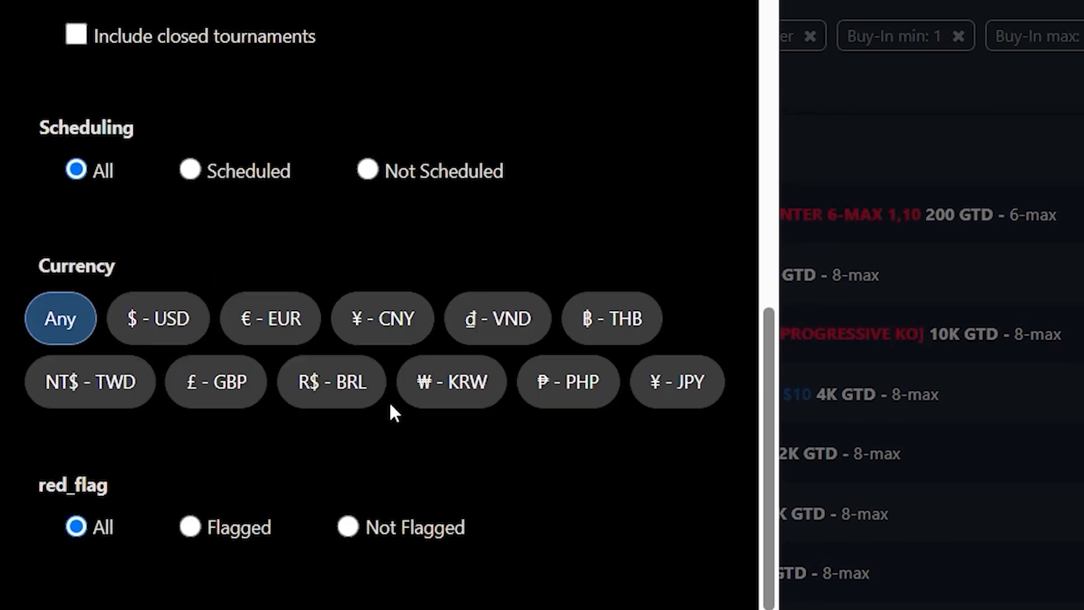
scroll(368, 304, up, 10)
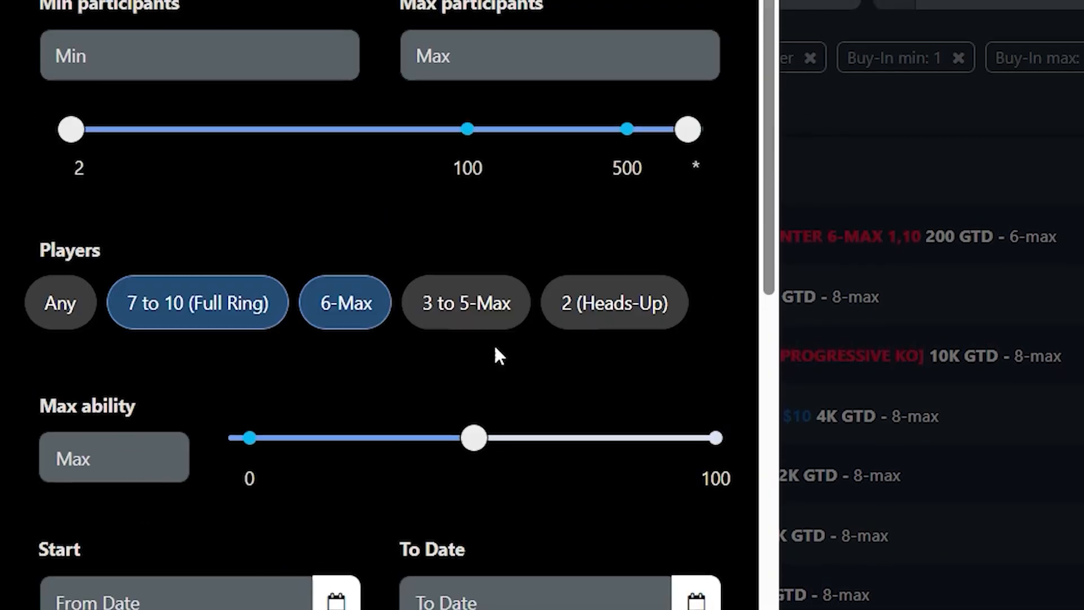
click(967, 204)
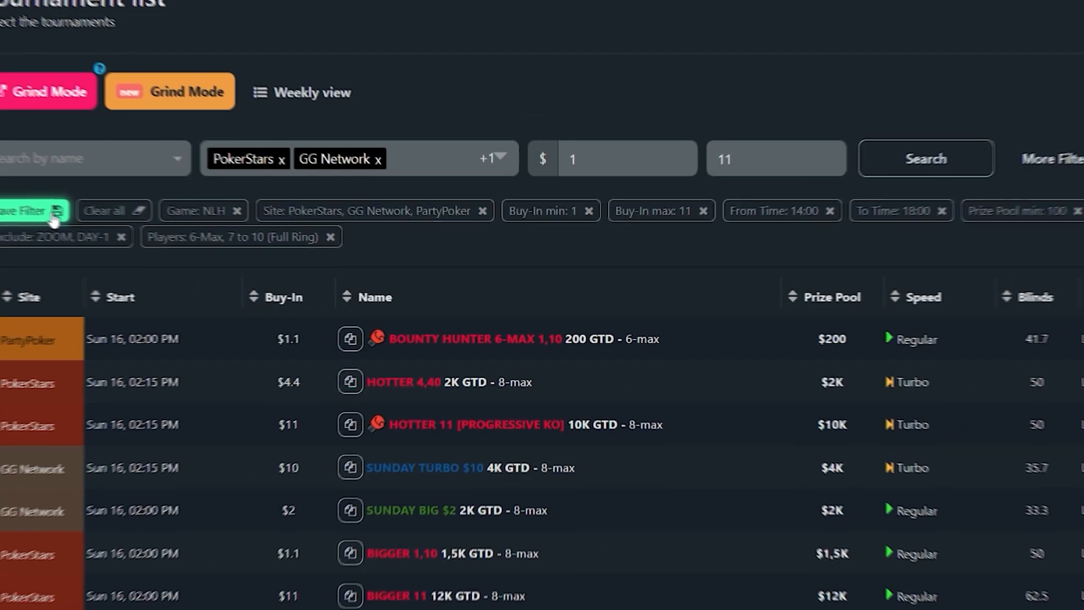
- Select the first four tournaments, from BOUNTY HUNTER 6-MAX 1,10 to SUNDAY TURBO $10, and start adding them to the schedule
click(25, 337)
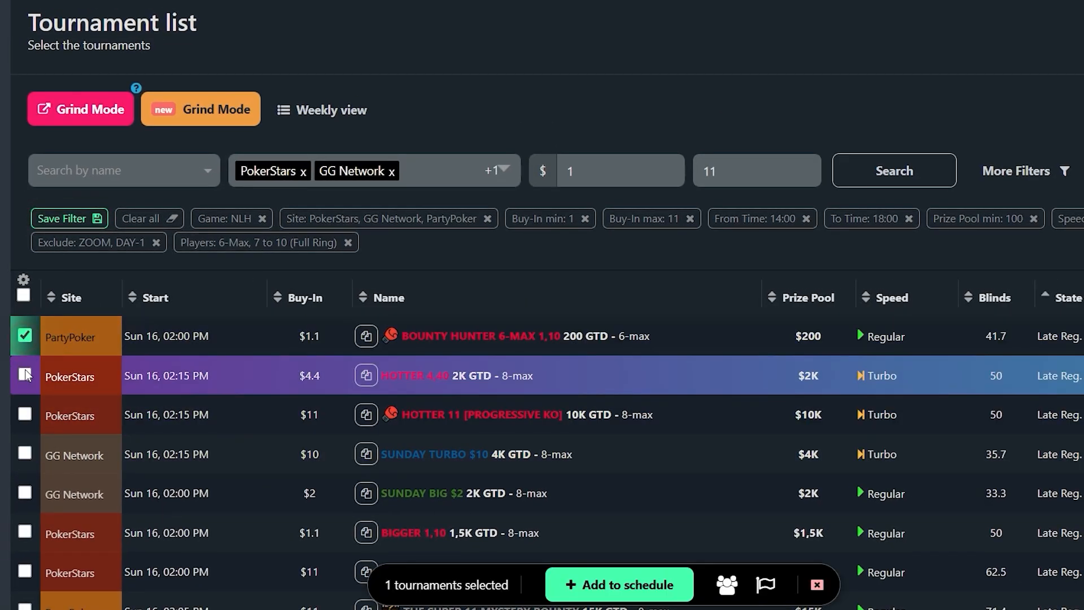
click(26, 375)
click(25, 415)
click(26, 454)
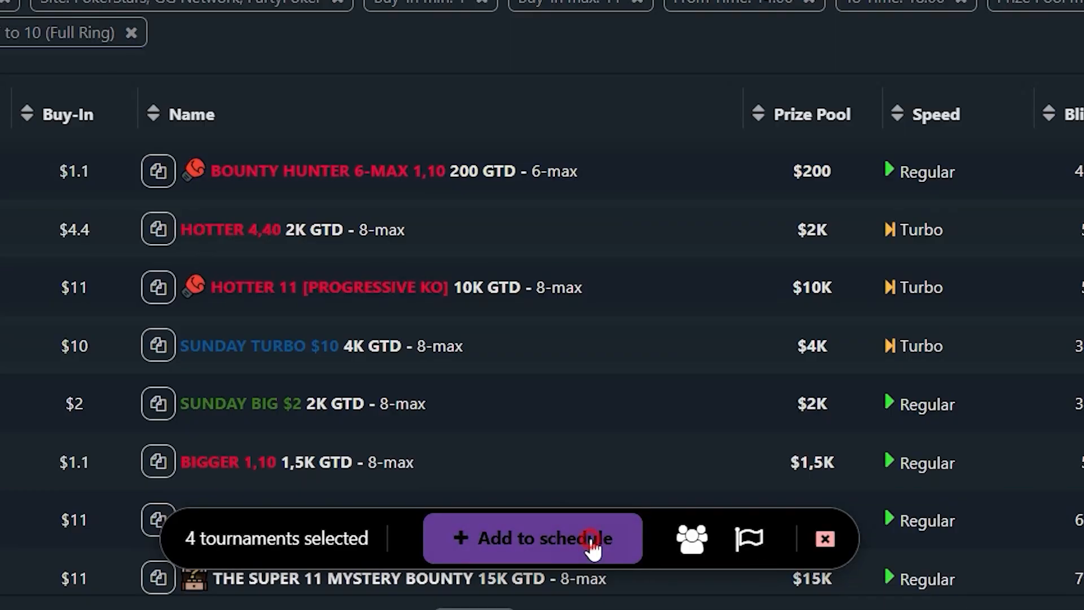
click(591, 545)
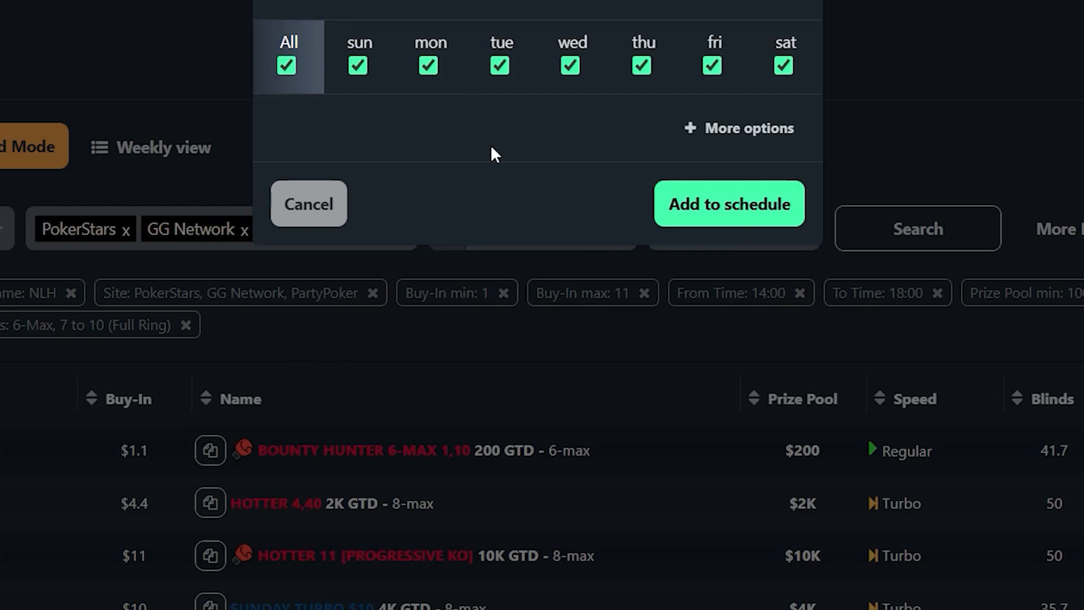
- Expand the extra scheduling options and set the notification to when the tournament starts
click(731, 140)
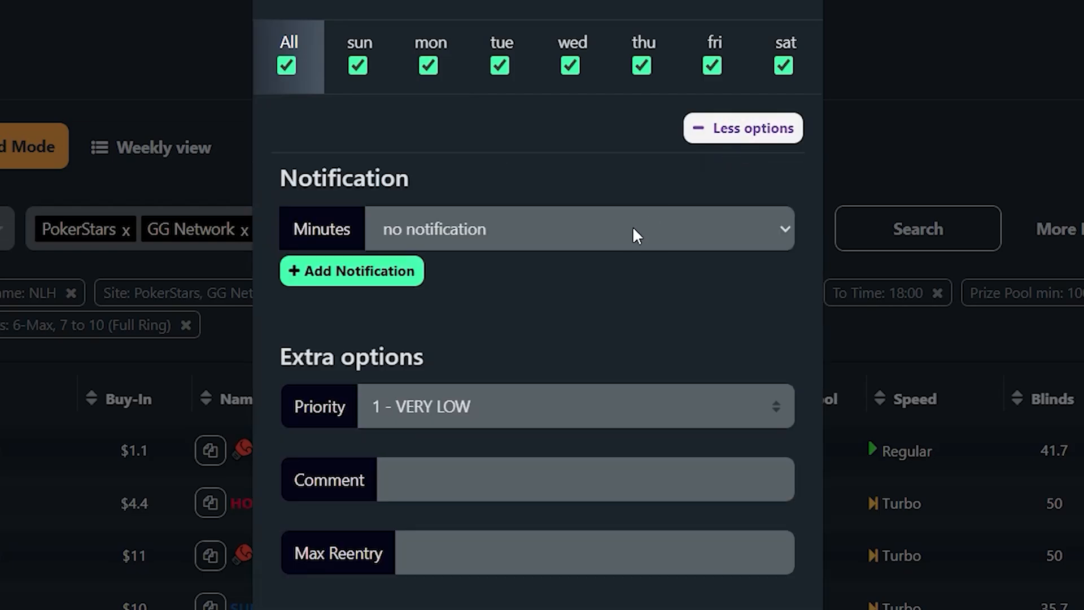
click(507, 232)
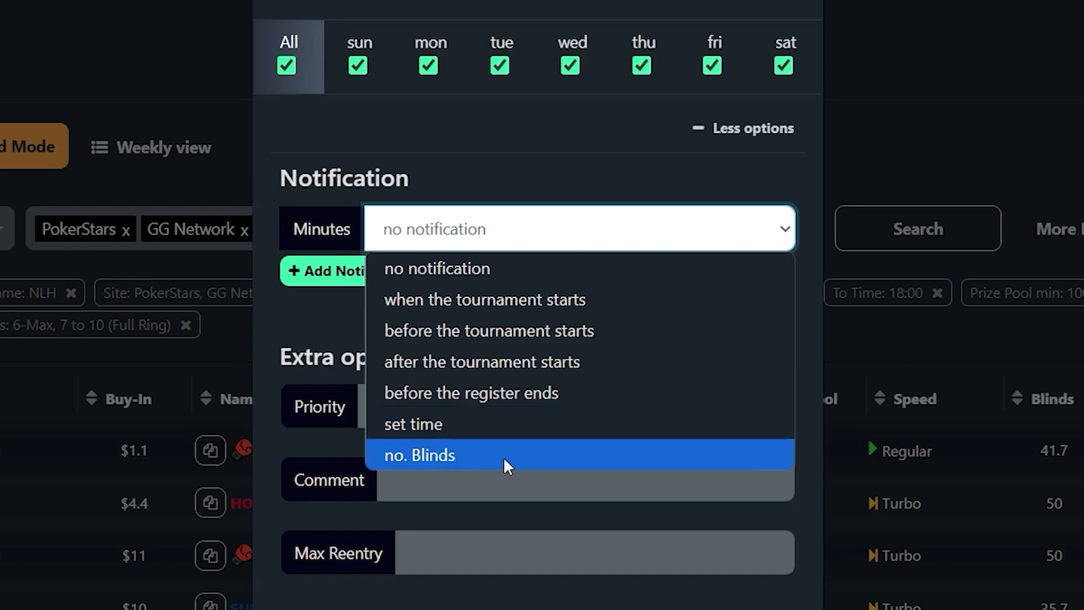
click(466, 453)
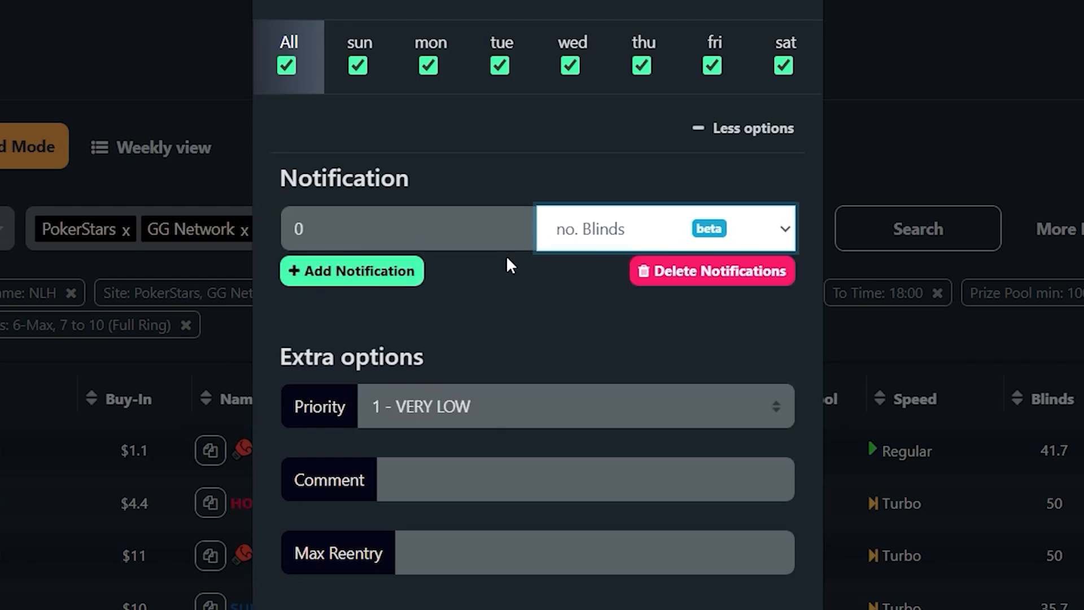
click(613, 222)
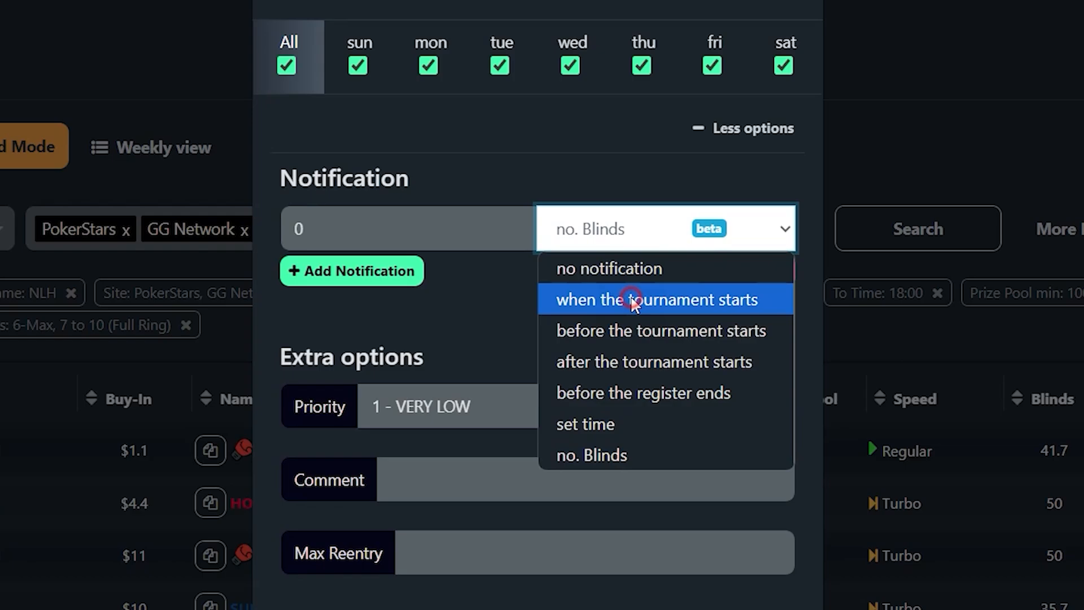
click(634, 300)
- Set the priority to 7 - MEDIUM and add the selected tournaments to the schedule
click(443, 407)
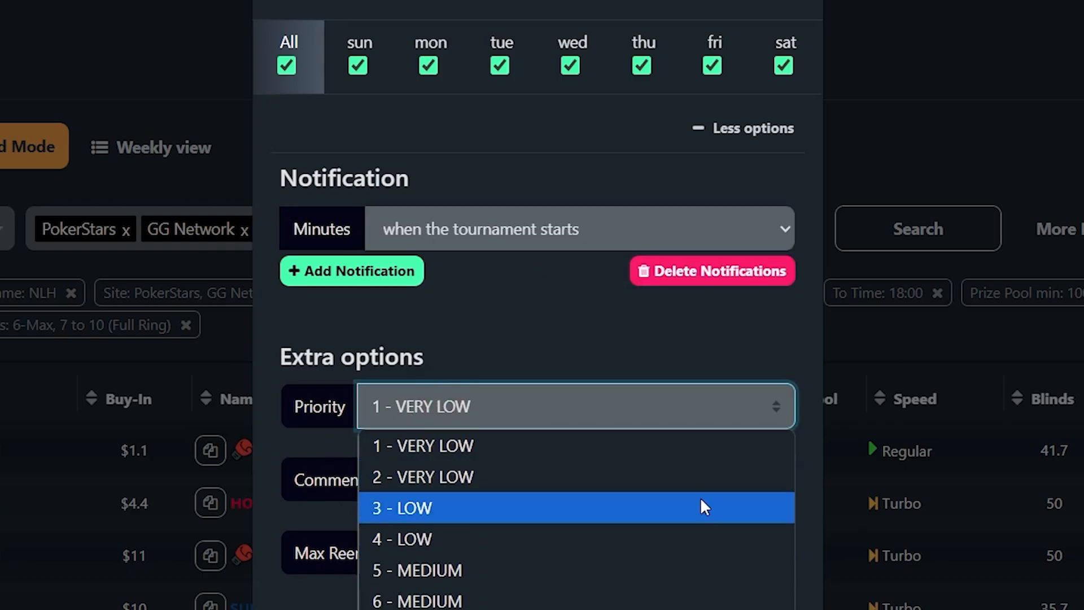
click(480, 609)
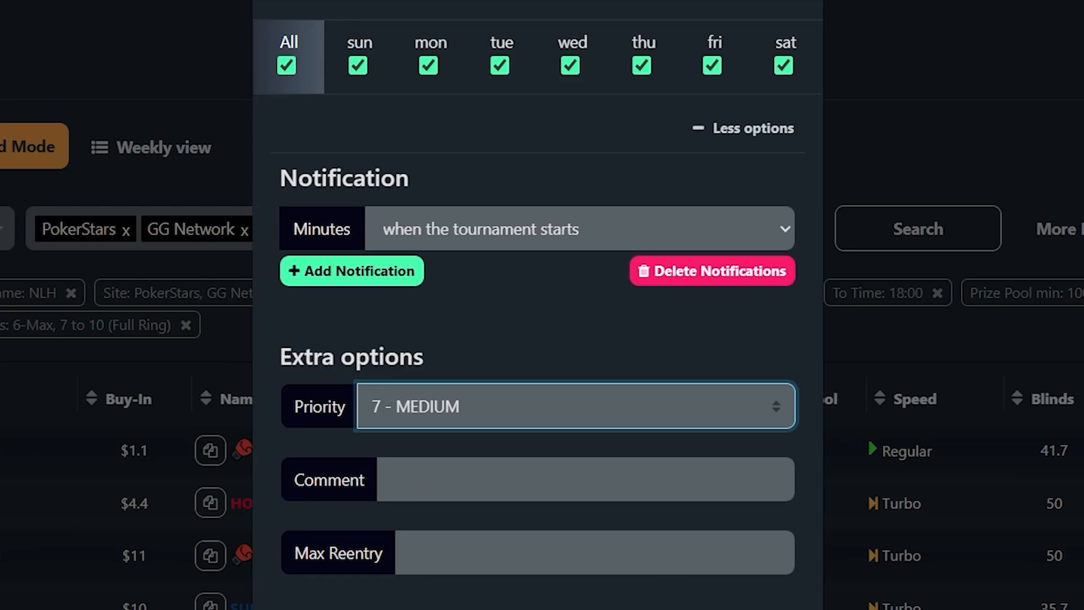
click(757, 609)
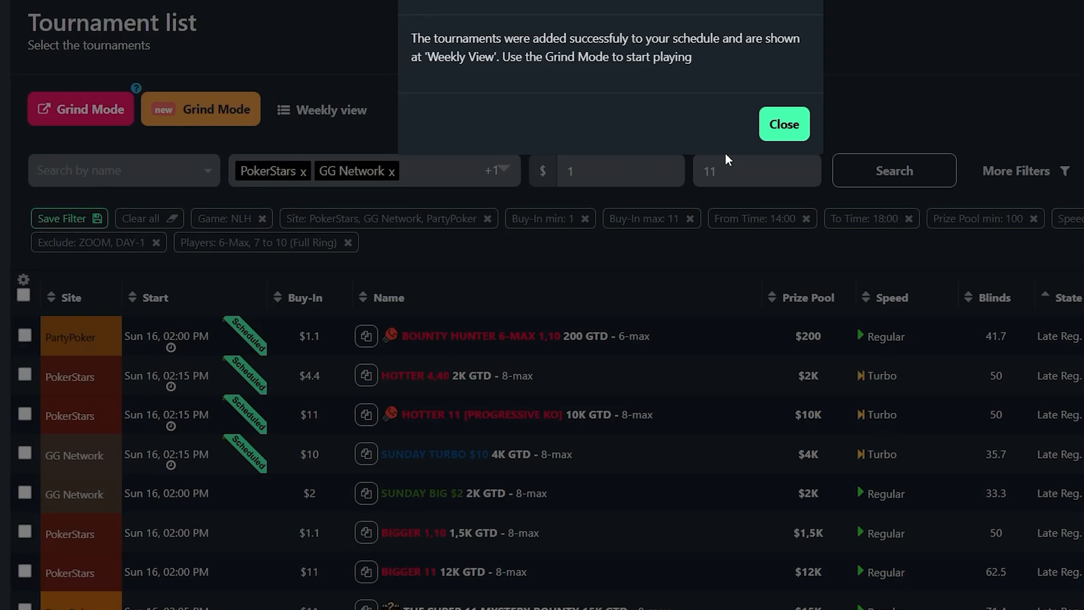
click(785, 124)
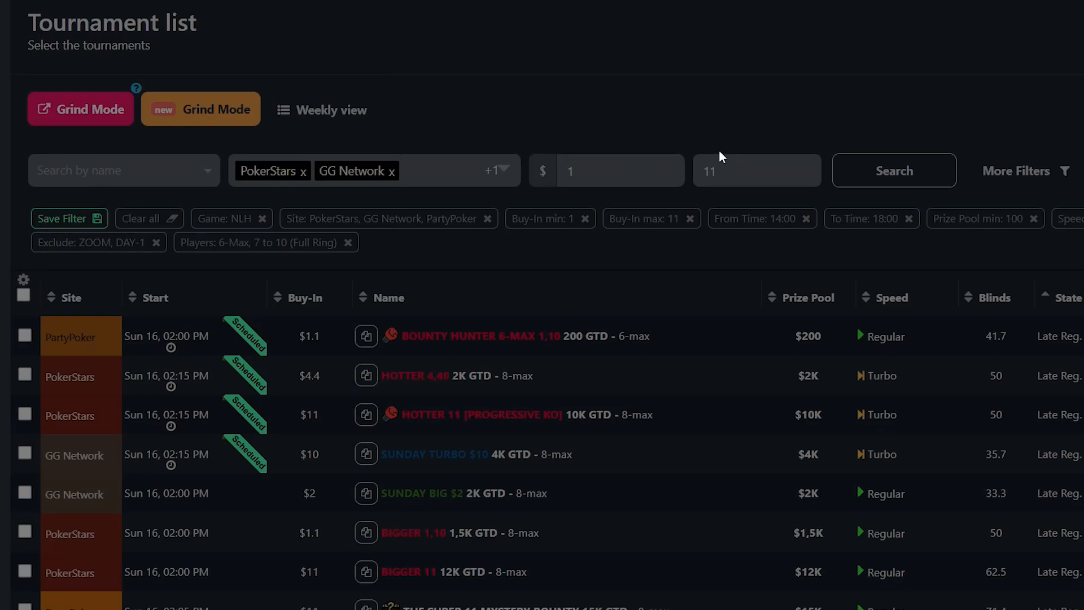
- Save the current filter combination under the name FILTER 01
mouse_move(173, 350)
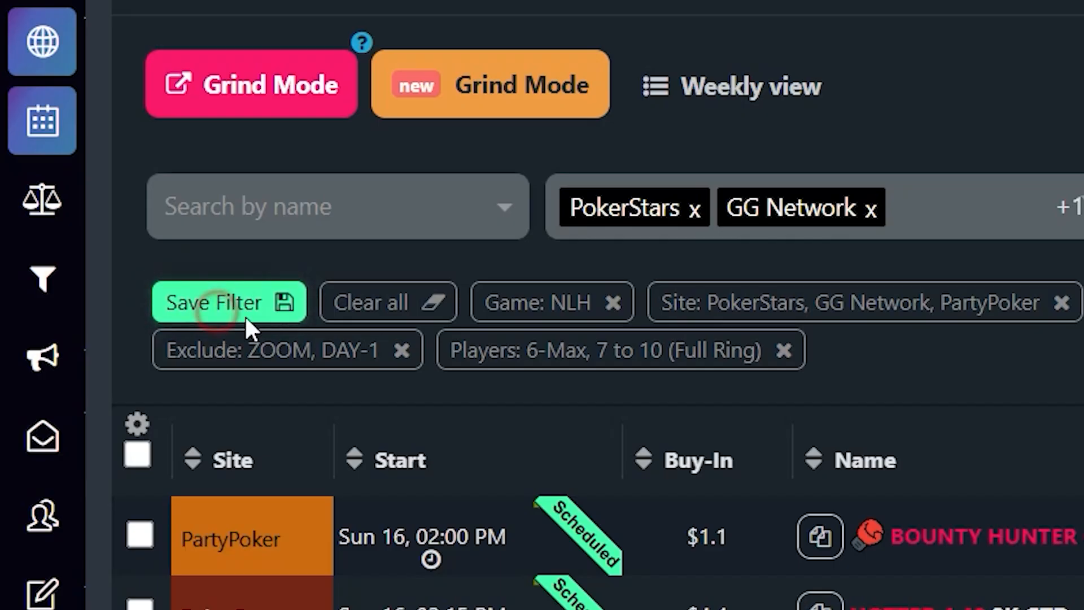
click(63, 223)
click(351, 201)
text(FILTER)
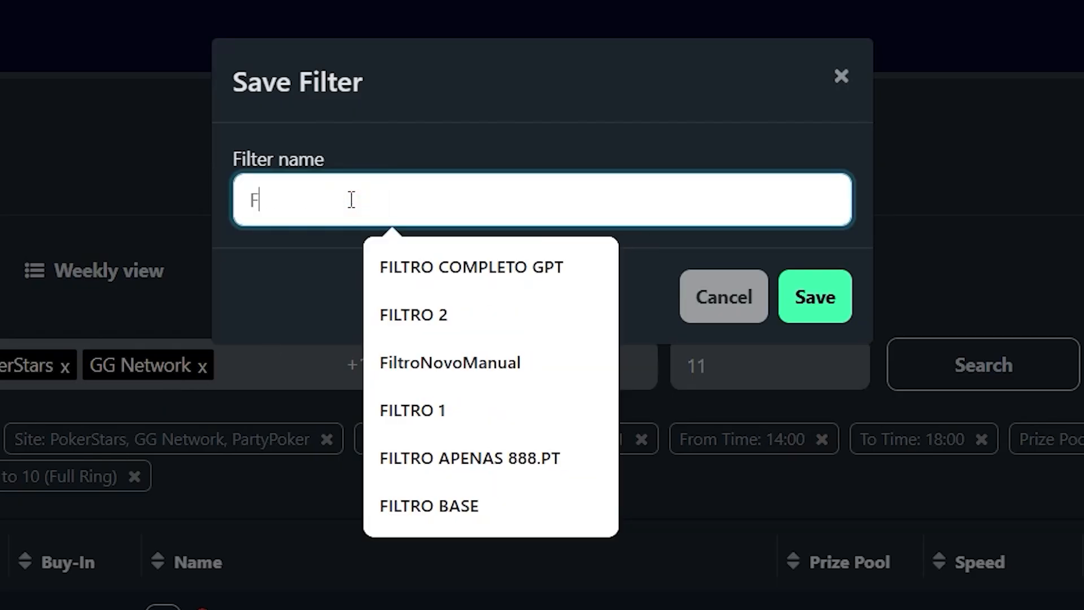
text(01)
key(Return)
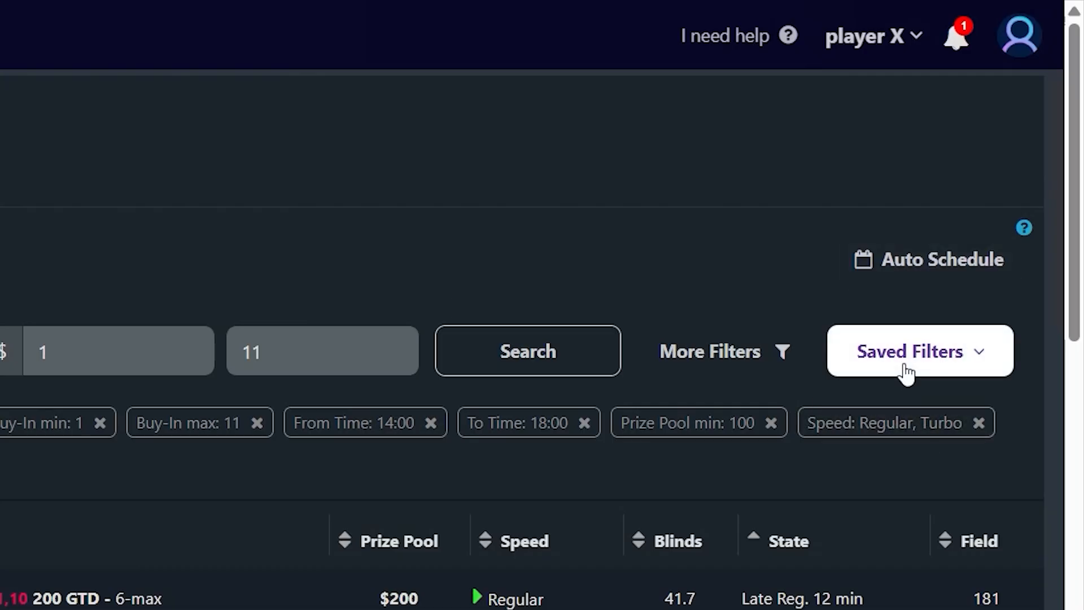
- Review the list of saved filters and copy the name of the first PartyPoker tournament
click(907, 370)
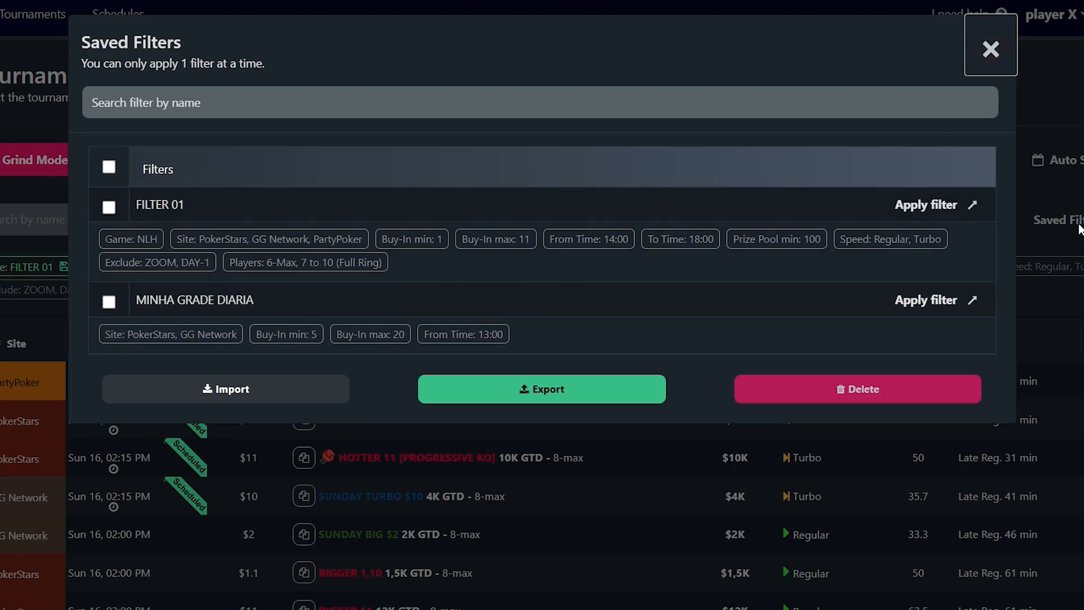
click(991, 49)
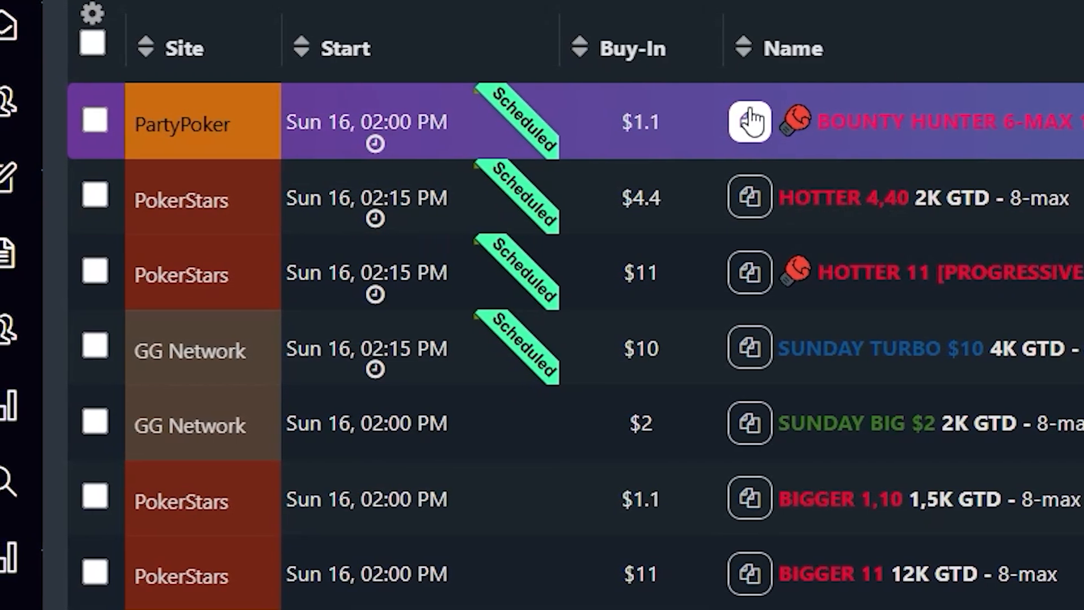
click(746, 119)
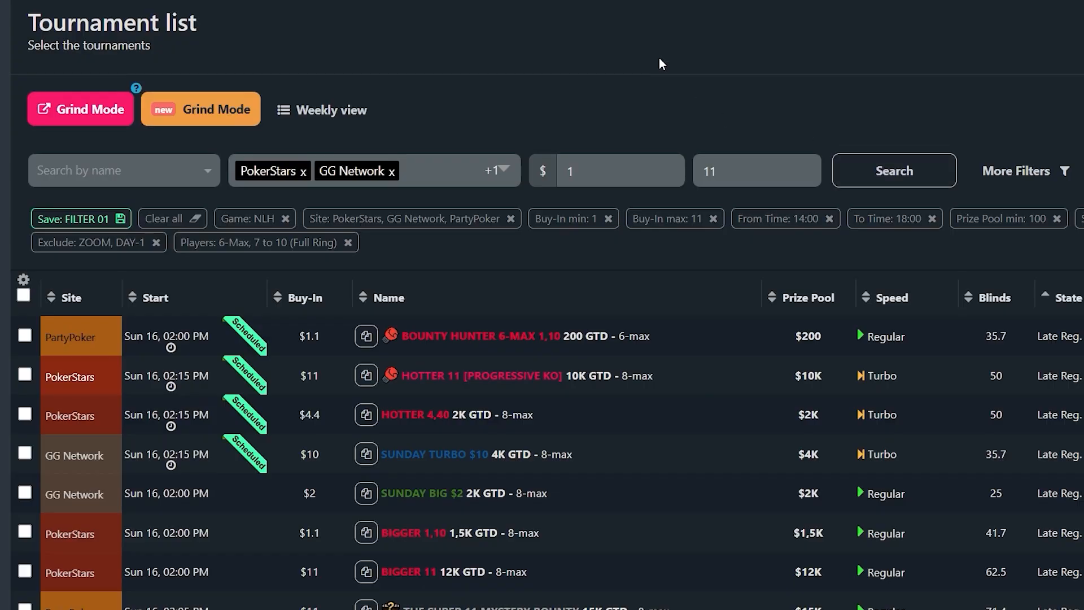
- Go to the Manage Schedules page and expand Sunday's scheduled tournaments
click(29, 5)
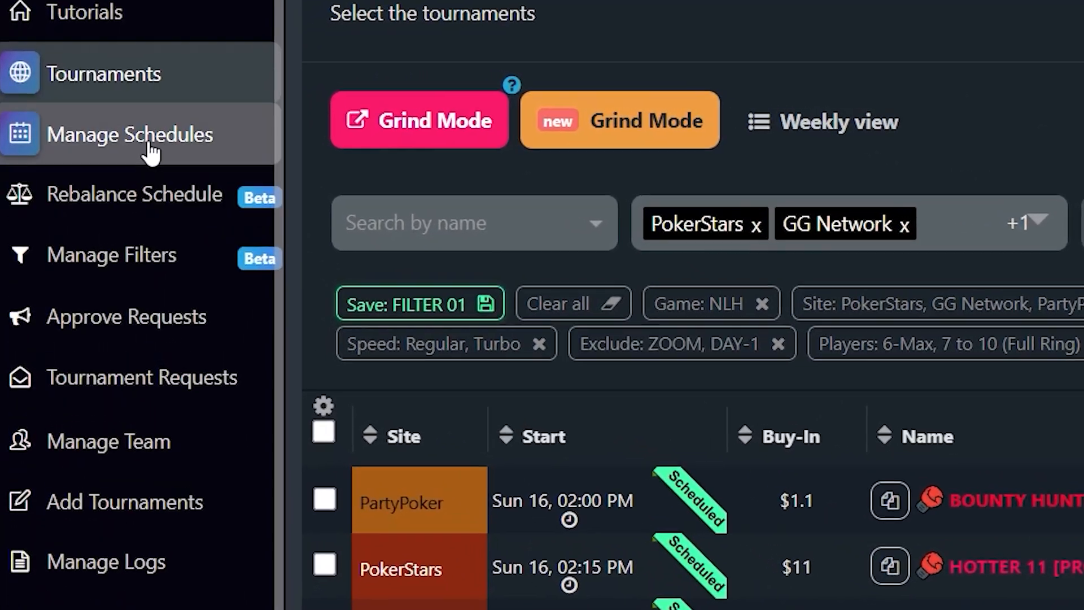
click(151, 152)
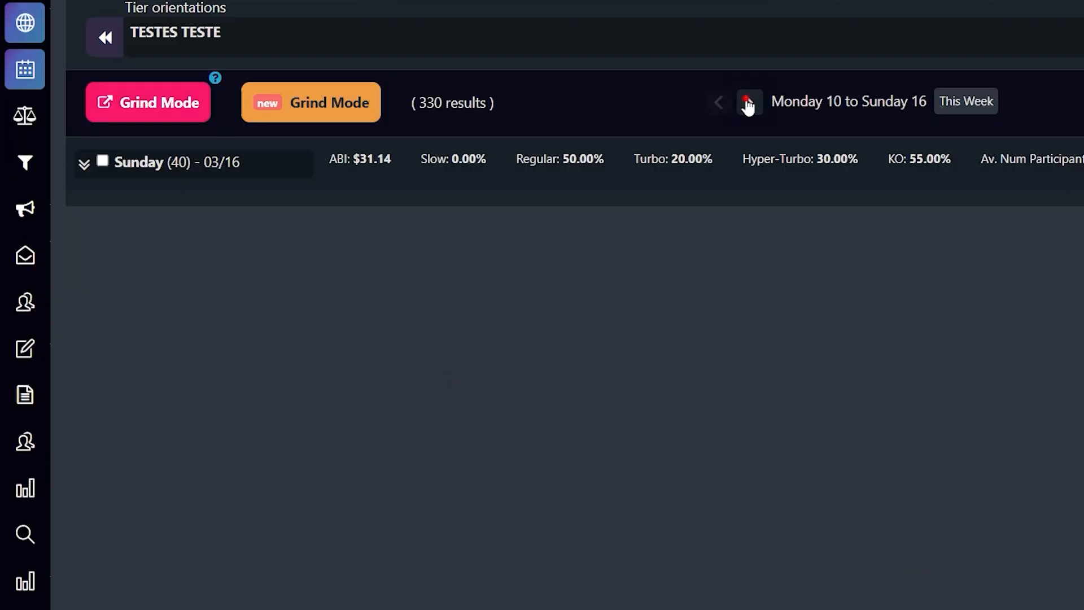
click(871, 172)
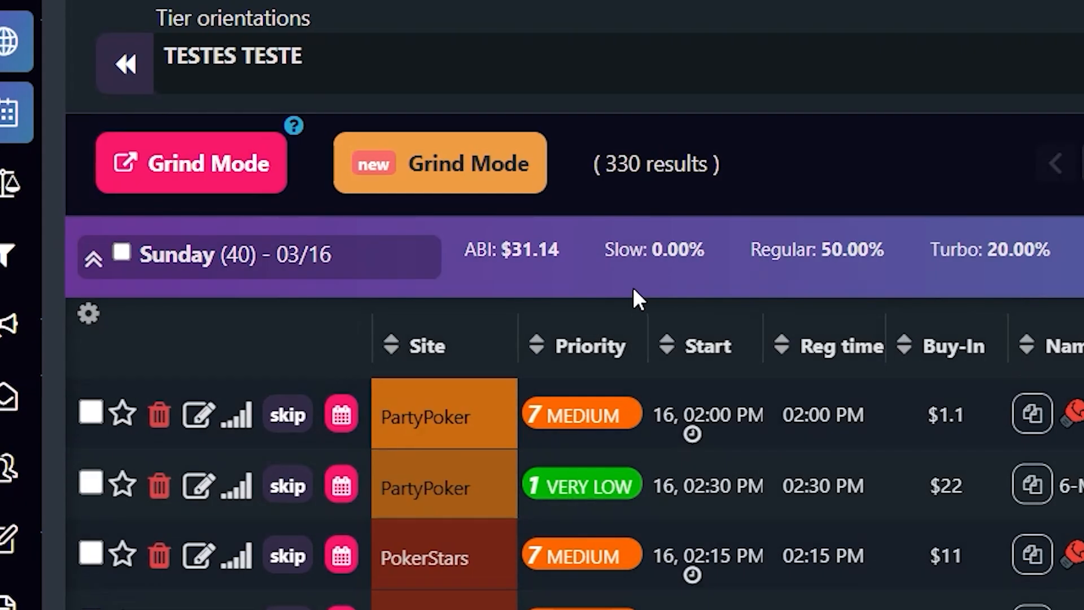
- Examine Sunday's average buy-in in the day summary and look through its scheduled tournaments
click(283, 221)
double_click(560, 249)
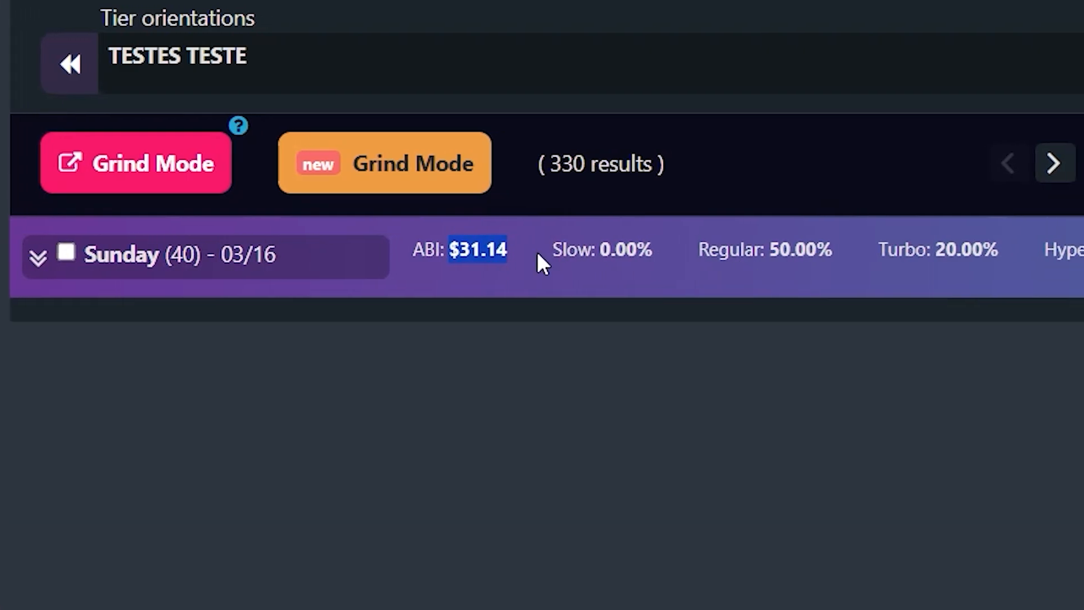
click(80, 259)
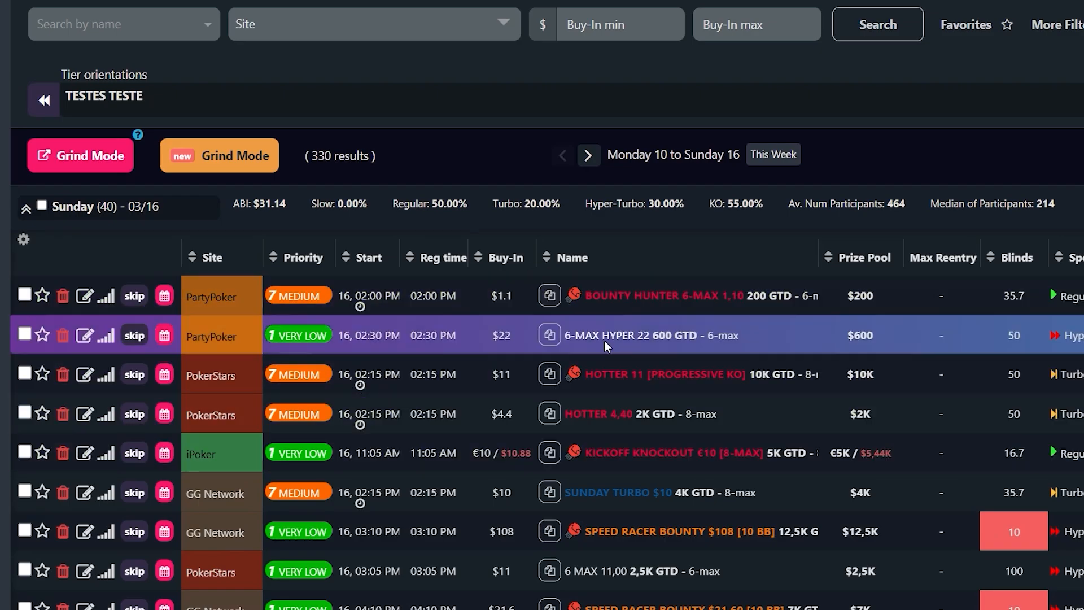
scroll(660, 364, down, 5)
scroll(660, 367, up, 5)
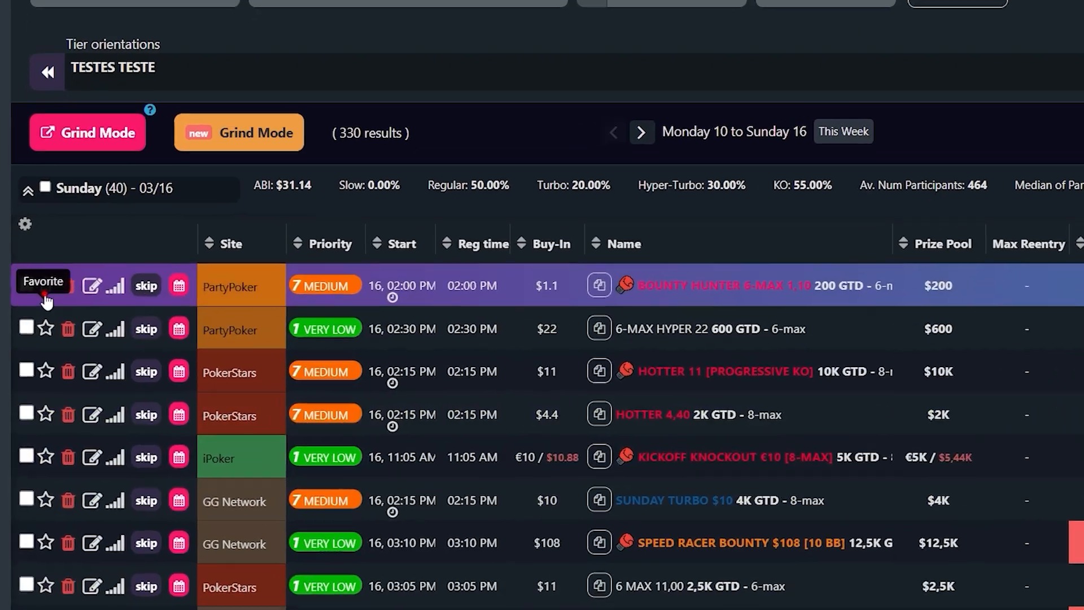
- Mark the two PartyPoker tournaments heading Sunday's schedule as favourites
click(43, 295)
click(42, 335)
click(73, 346)
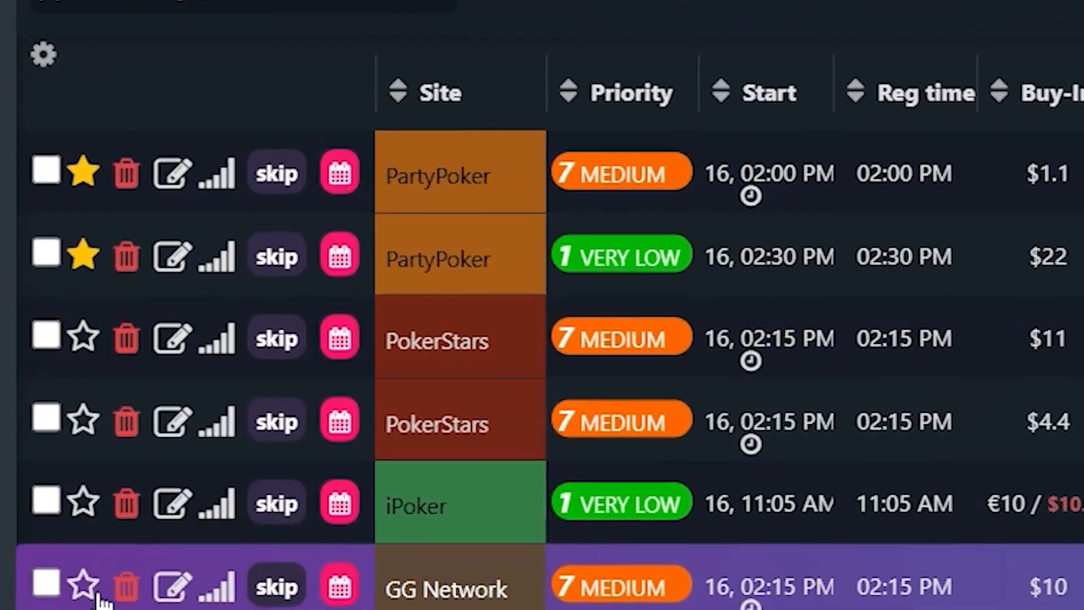
- Mark the $11 PokerStars, €10 iPoker and $10 GG Network tournaments in Sunday's schedule as favourites
click(73, 561)
click(86, 506)
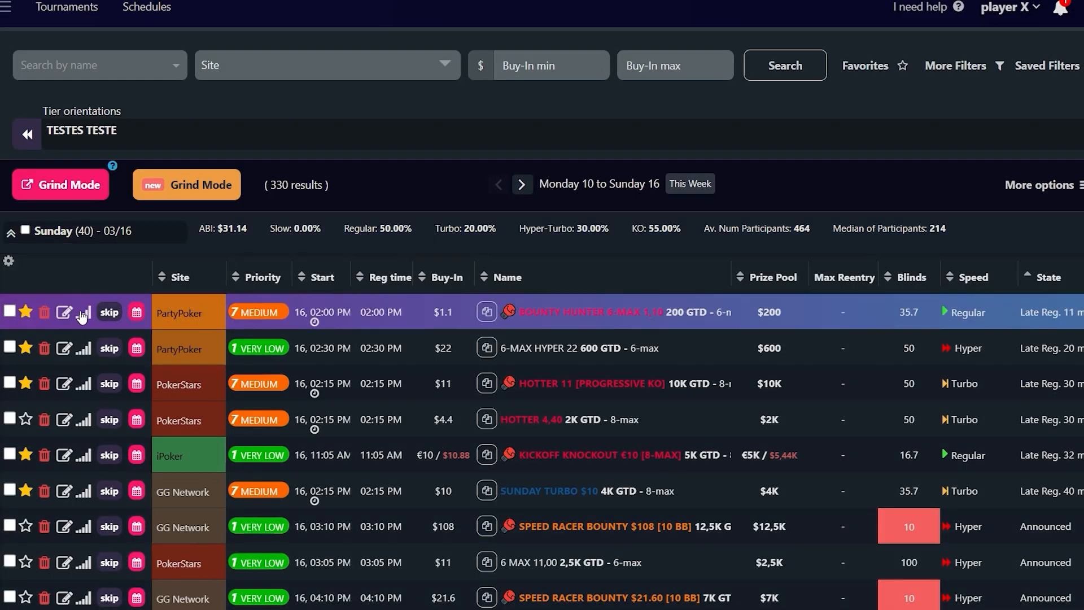
- Open the settings of the first PartyPoker tournament and look through its notification timing and priority choices
click(67, 313)
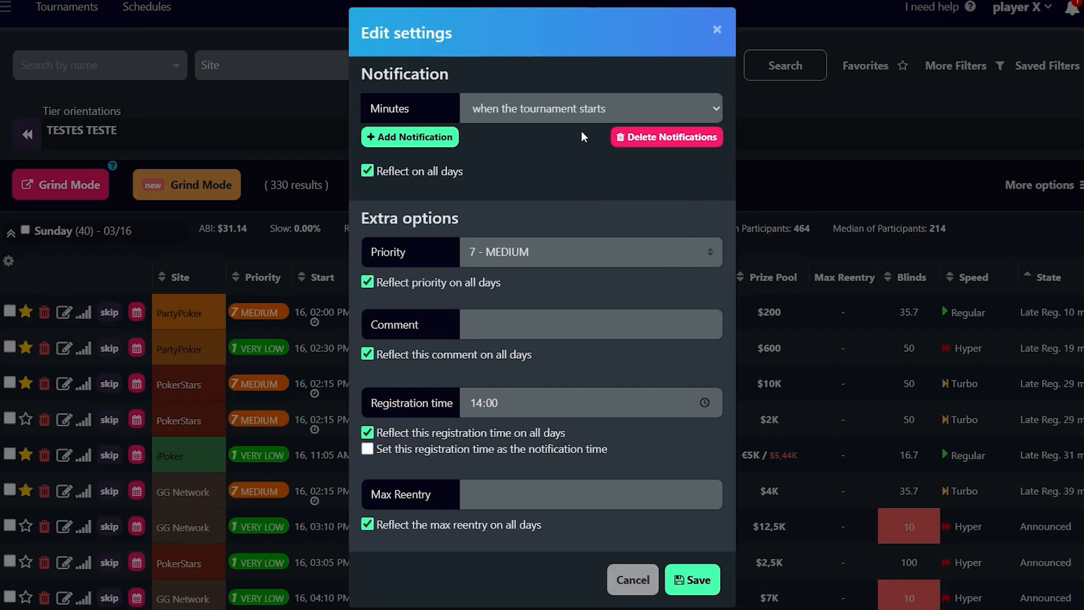
click(537, 107)
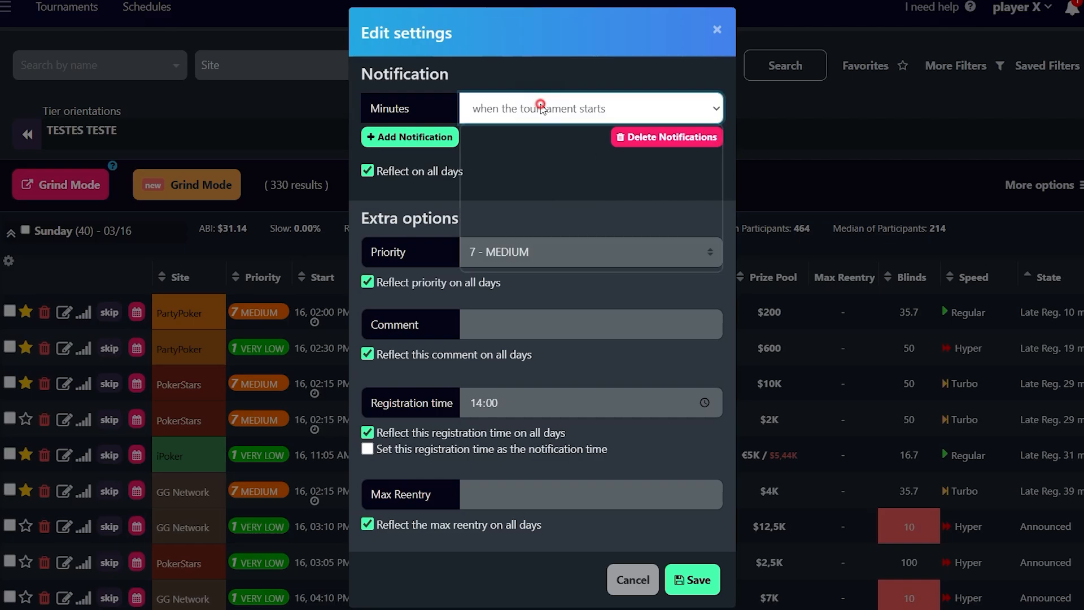
click(529, 57)
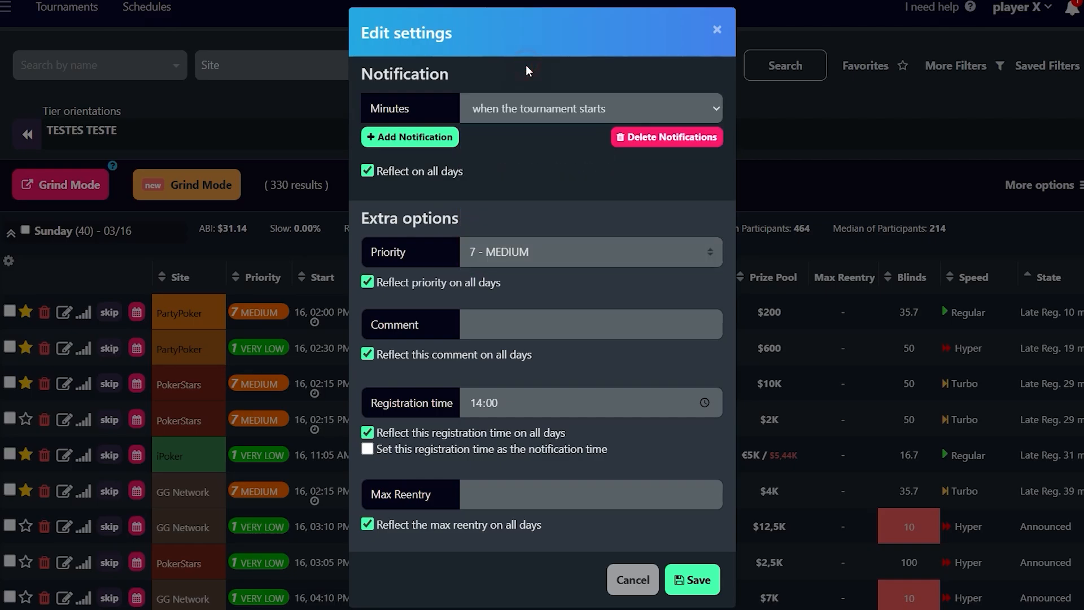
click(502, 255)
click(819, 264)
- Set the tournament's registration time to 14:30, use it as the notification time and save the settings
click(478, 408)
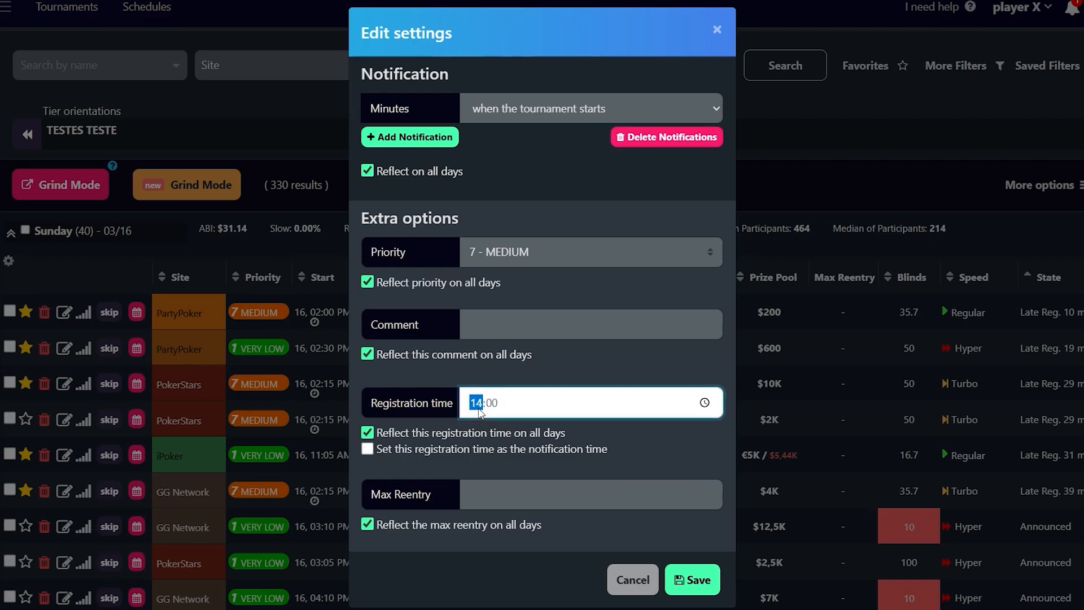
text(14)
click(368, 450)
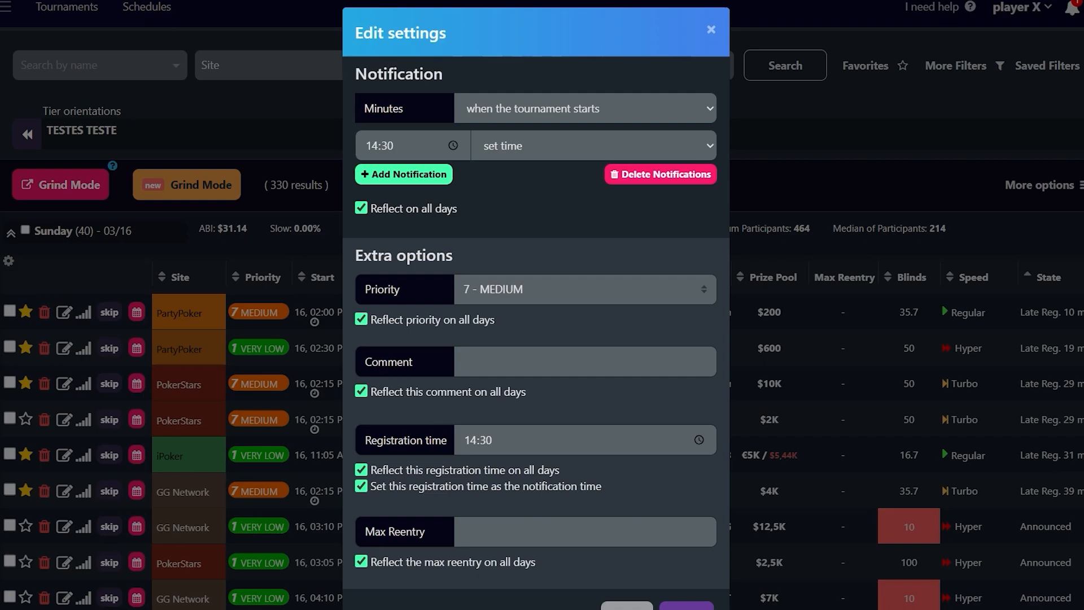
click(687, 606)
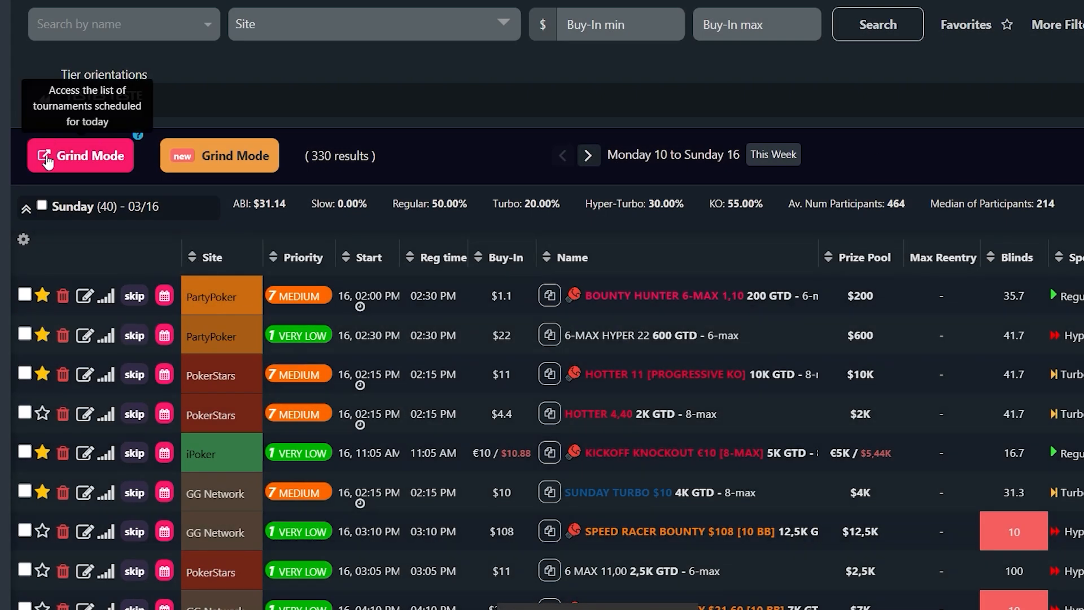
- Collapse Sunday's list, look at the following week, and return to this week with Sunday expanded
click(26, 209)
click(588, 156)
click(567, 156)
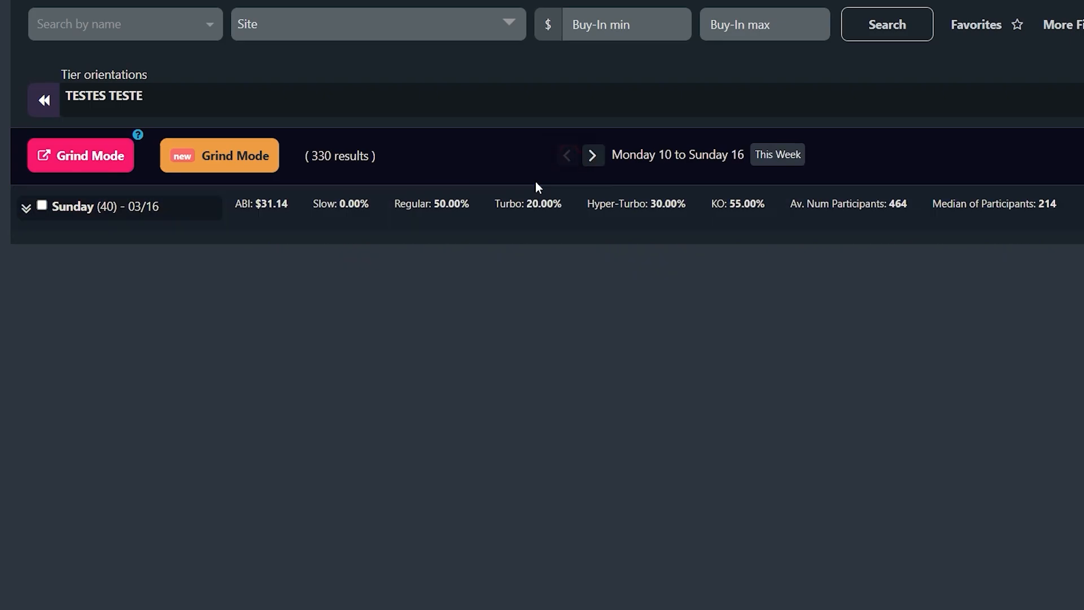
click(26, 209)
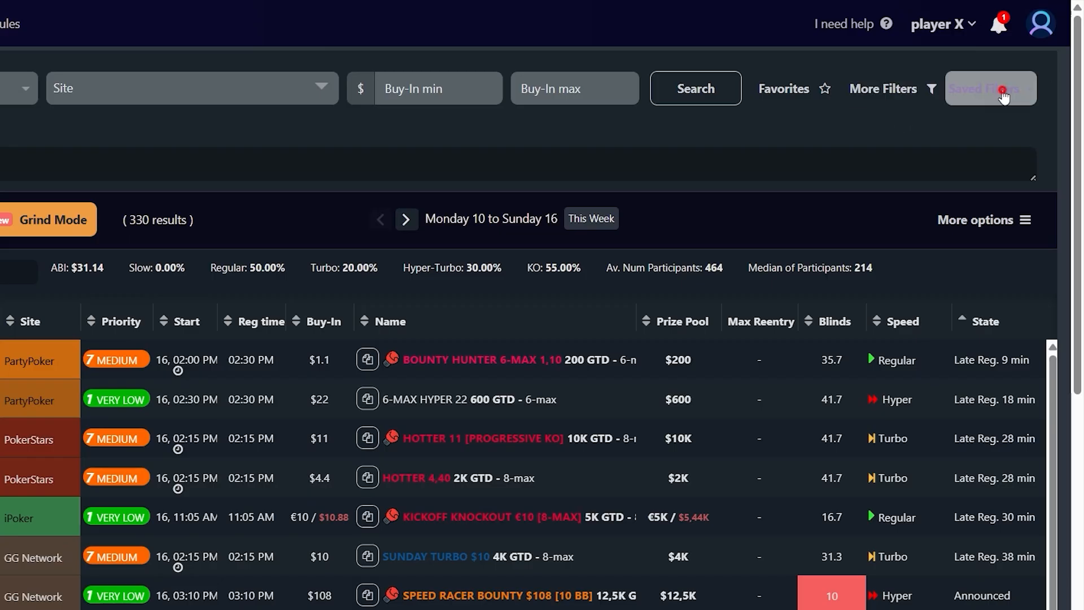
- Review the schedule page's saved filters and close the list without applying one
click(980, 84)
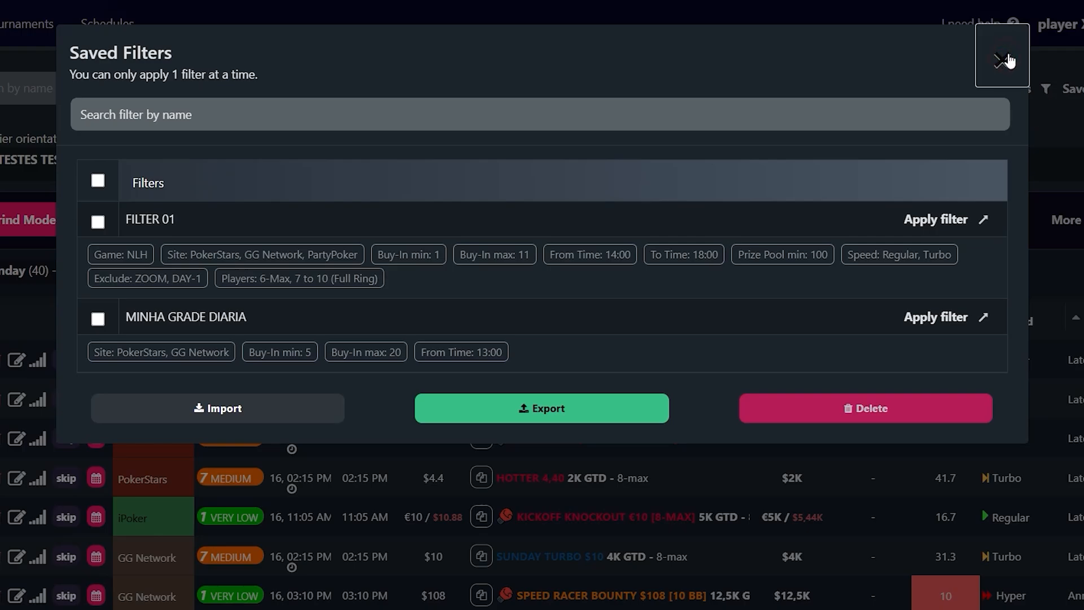
click(1004, 60)
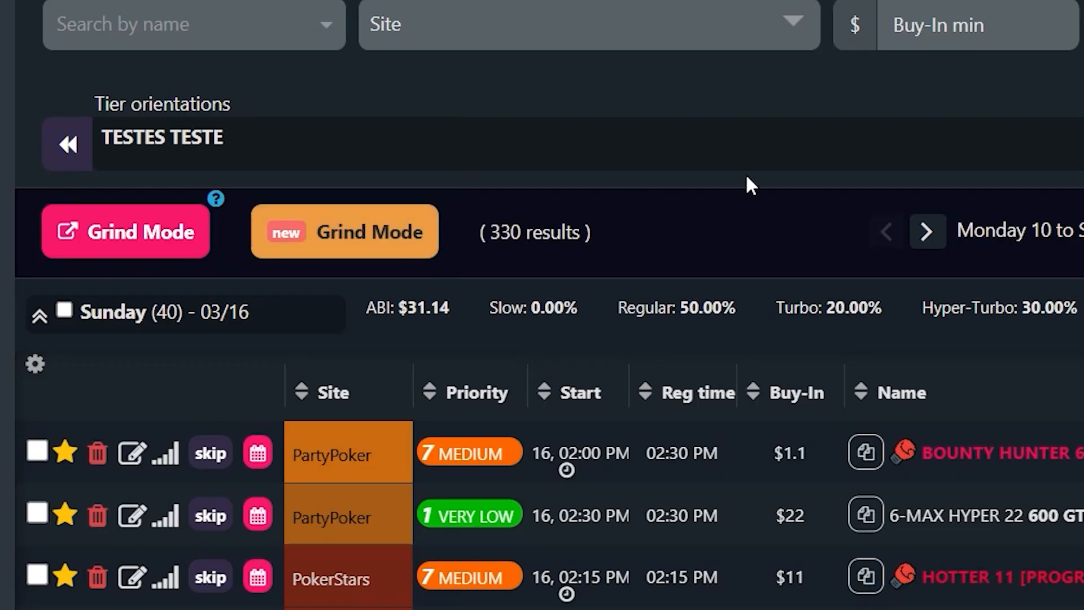
- Open the new Grind Mode and sort its tournaments by start time, earliest first
click(353, 226)
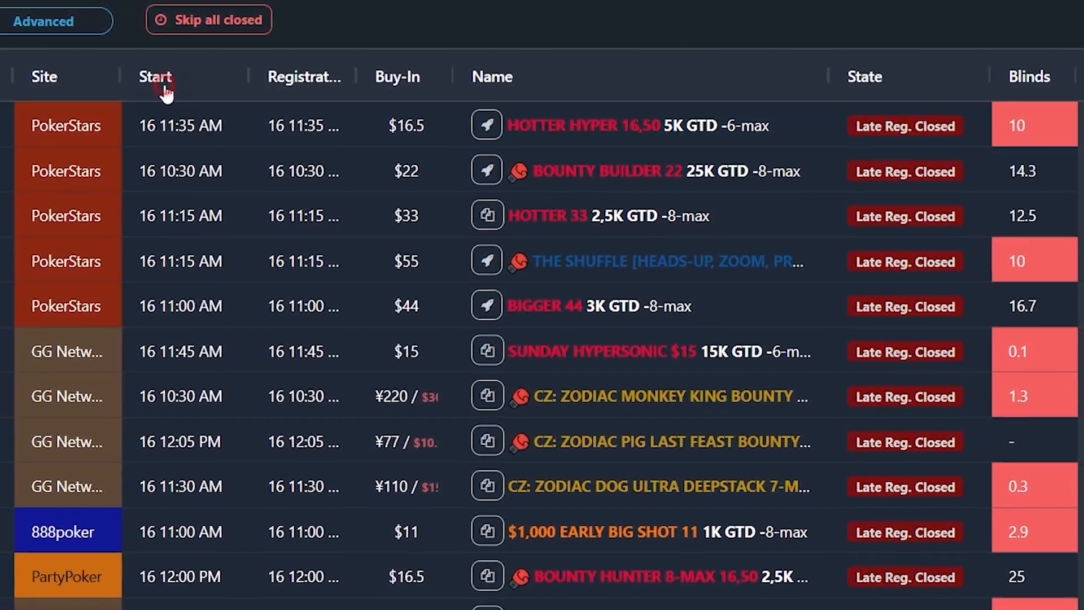
click(163, 89)
click(169, 91)
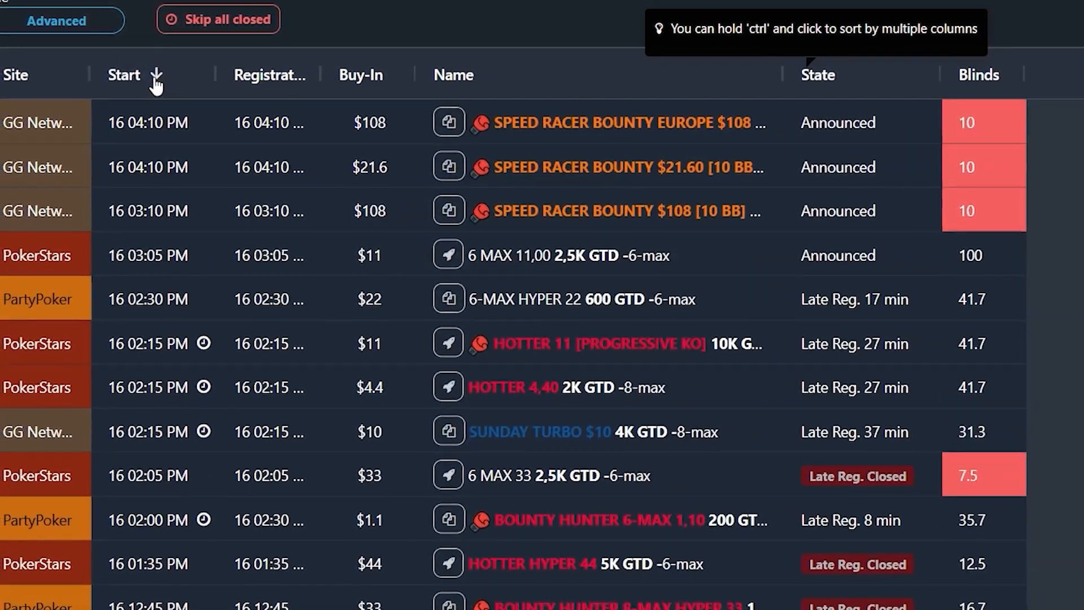
click(142, 91)
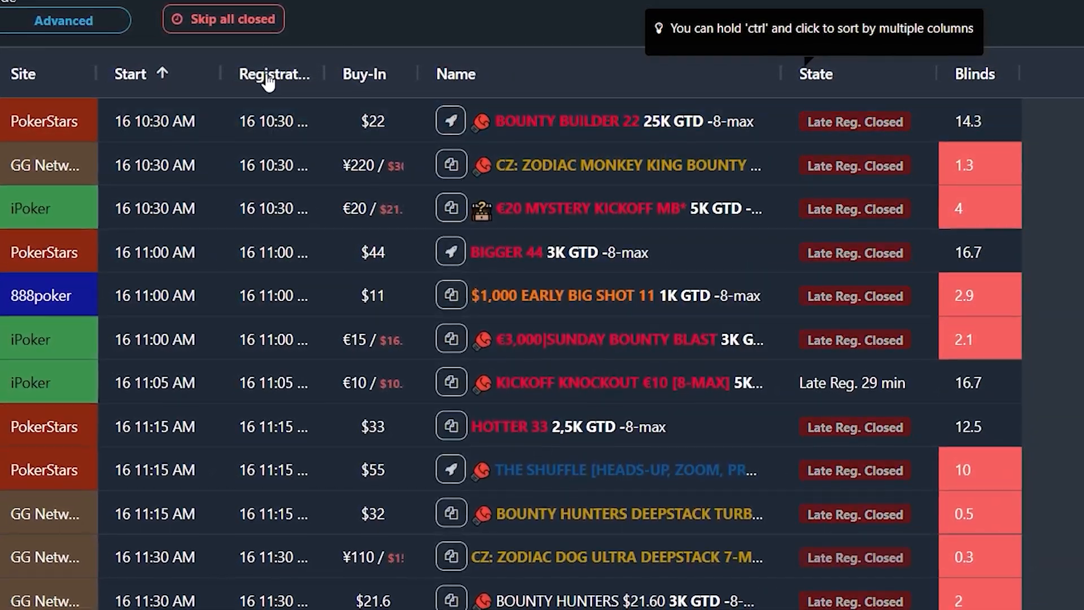
- Sort the Grind Mode tournaments by registration time, earliest first
click(264, 77)
click(270, 80)
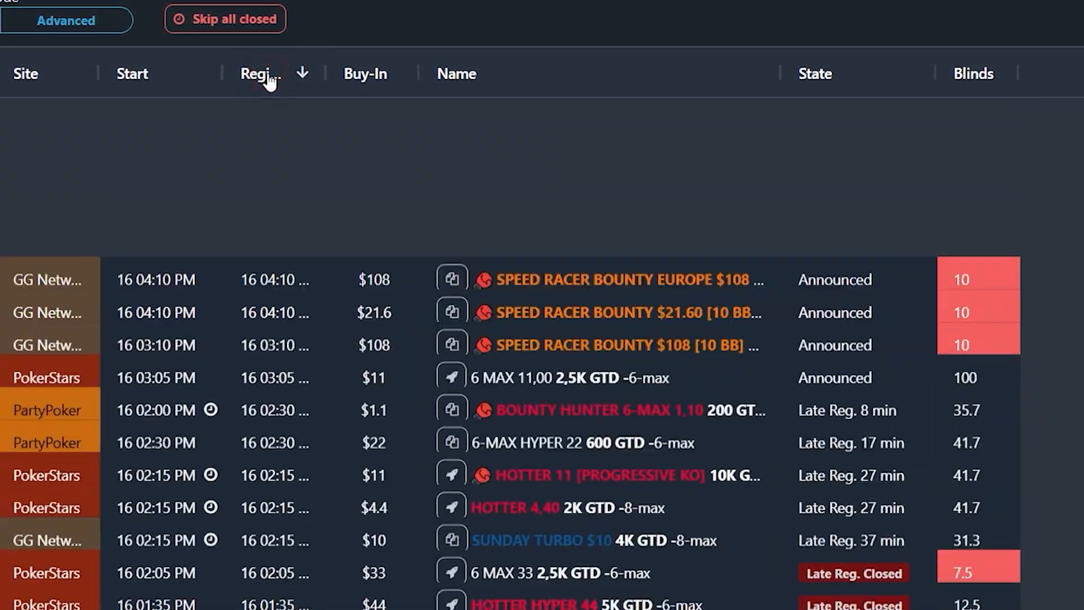
click(267, 79)
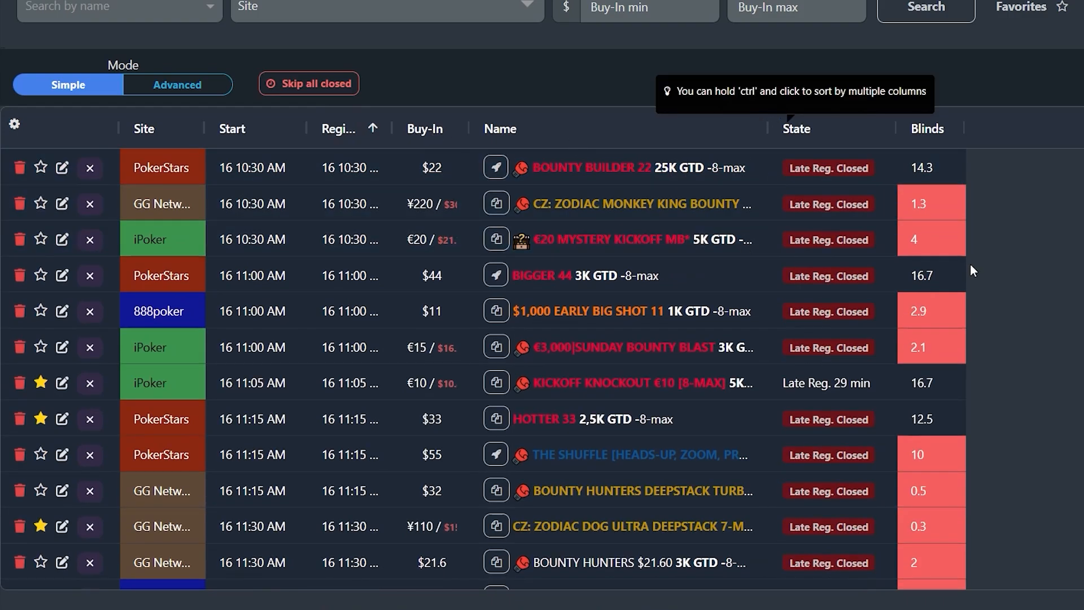
- Mark the €20 iPoker, $44 PokerStars and $11 888poker tournaments as favourites and filter the list by favourites
click(14, 124)
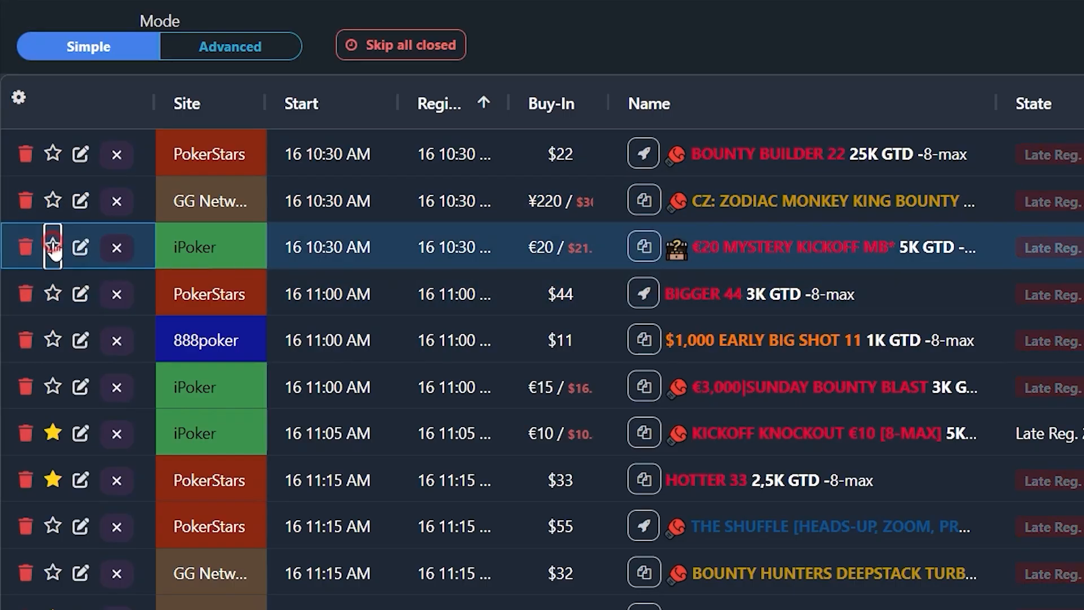
click(52, 247)
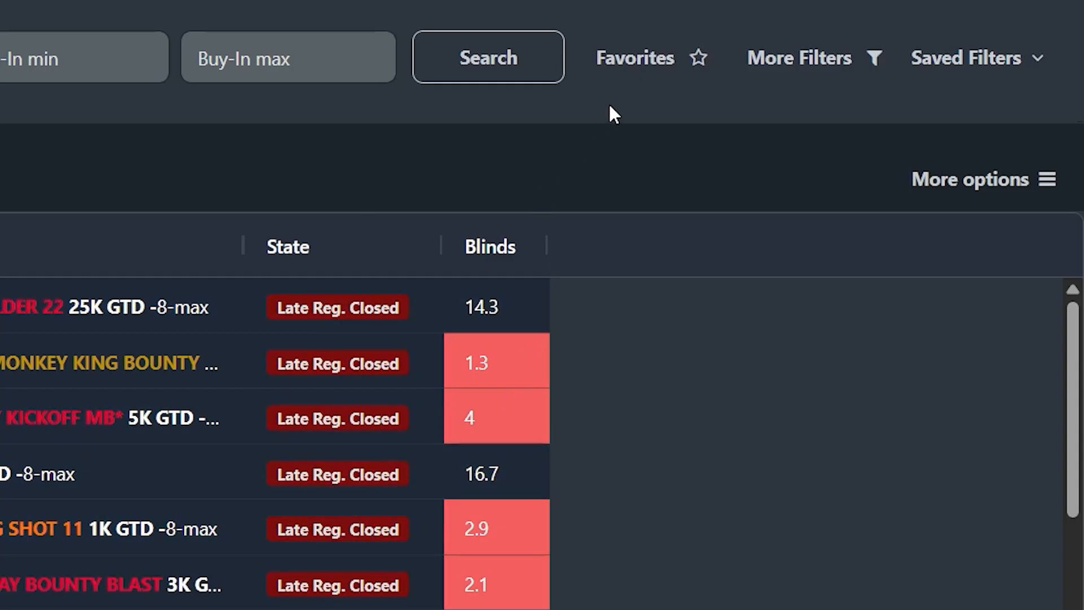
click(642, 52)
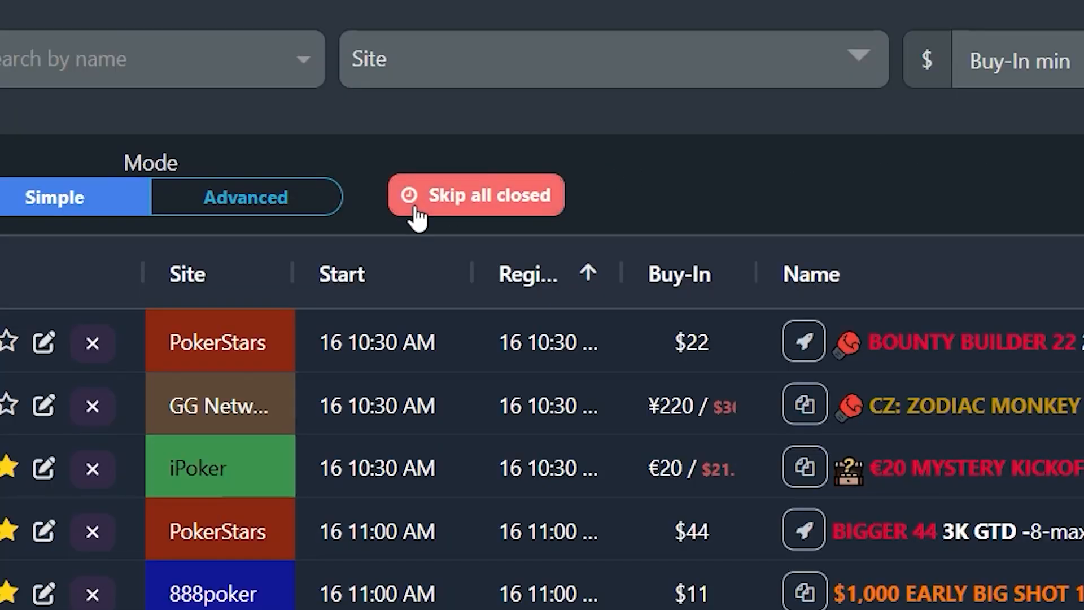
- Skip all closed tournaments and open the list of skipped ones
click(417, 210)
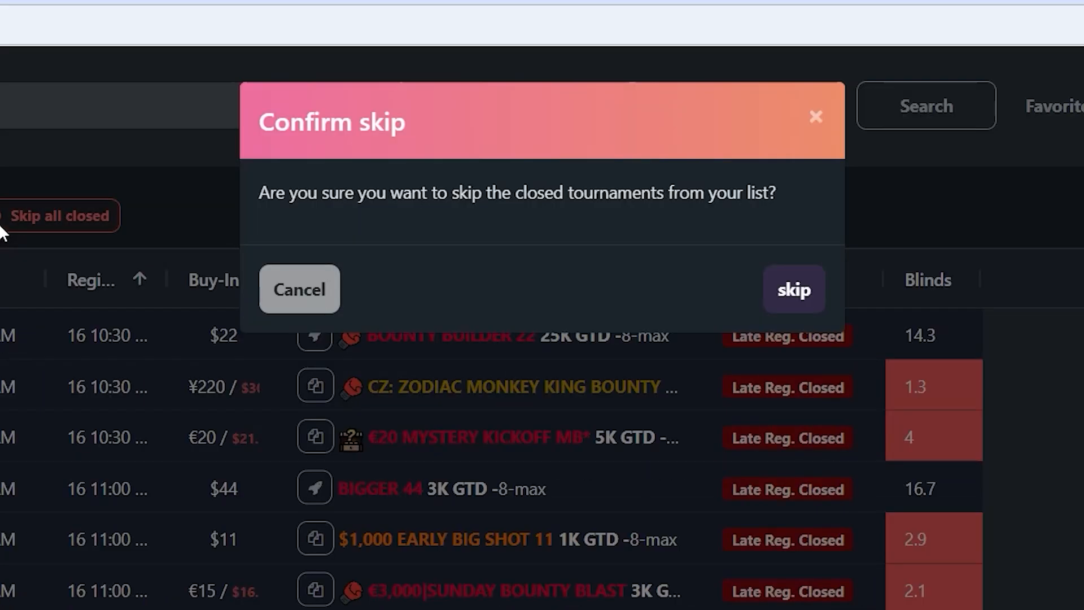
click(787, 291)
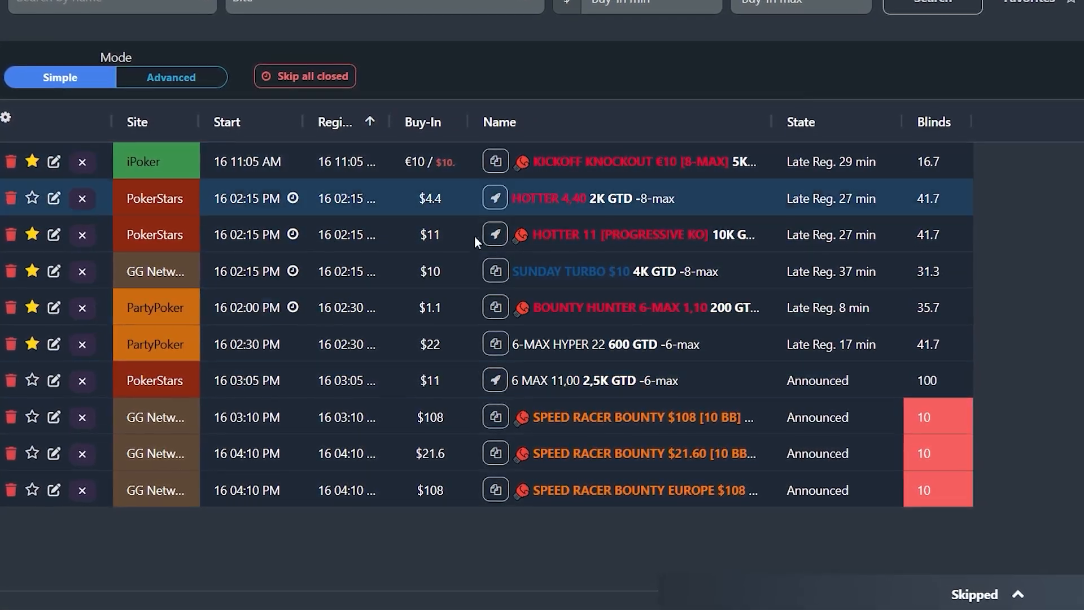
click(1037, 599)
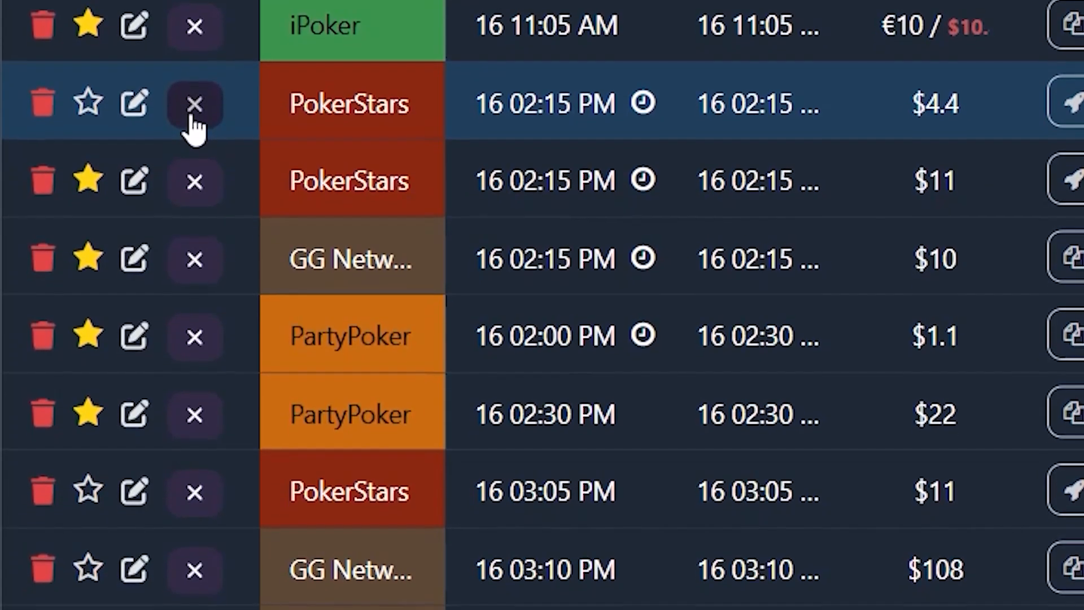
- Skip the $4.4 PokerStars tournament and the $22 PartyPoker tournament
click(190, 119)
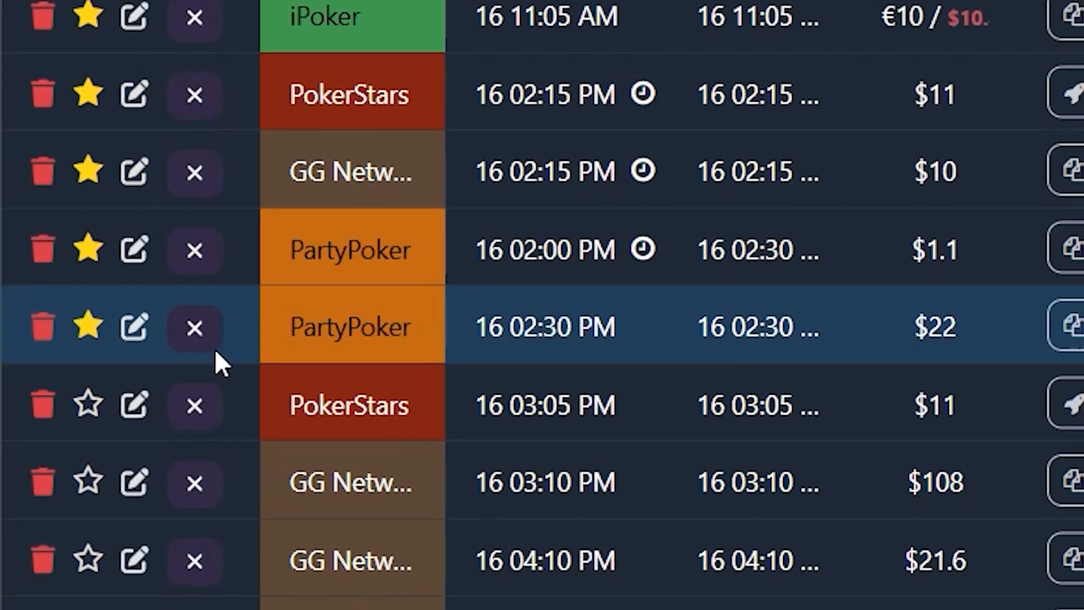
click(215, 348)
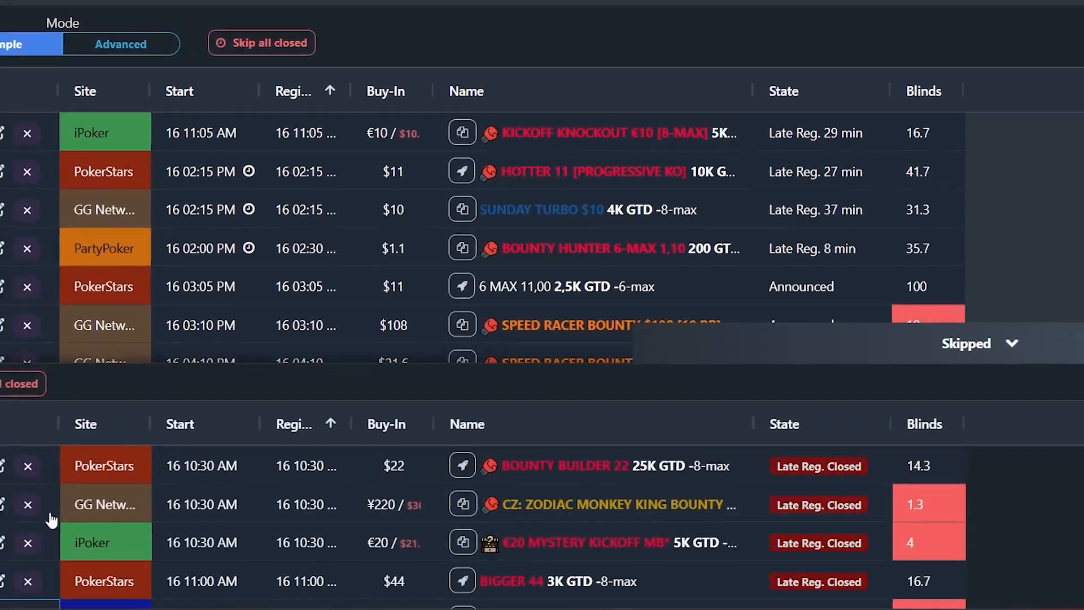
- Look through the skipped tournaments and close their list
scroll(215, 486, down, 2)
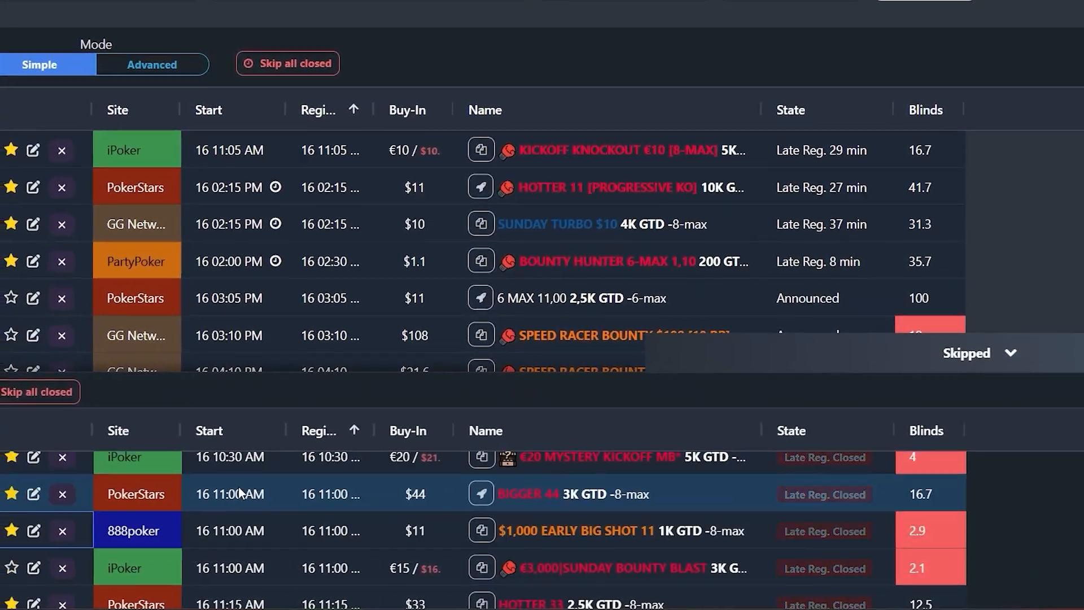
scroll(170, 506, down, 1)
scroll(170, 531, up, 2)
scroll(283, 525, down, 5)
click(982, 353)
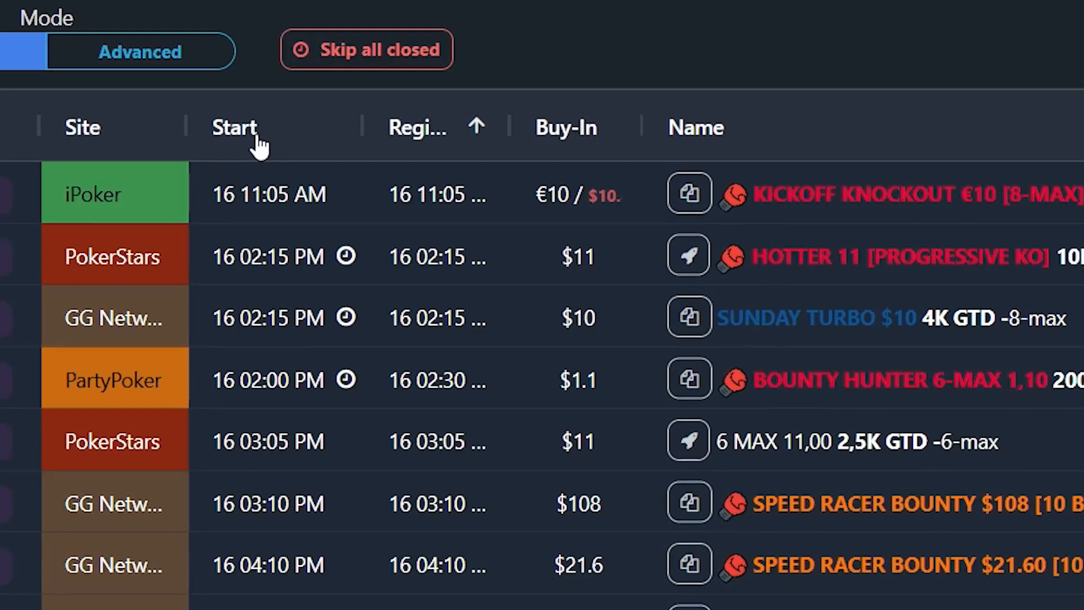
- Sort the tournaments by start time first and buy-in second, both ascending
click(259, 143)
ctrl+click(565, 127)
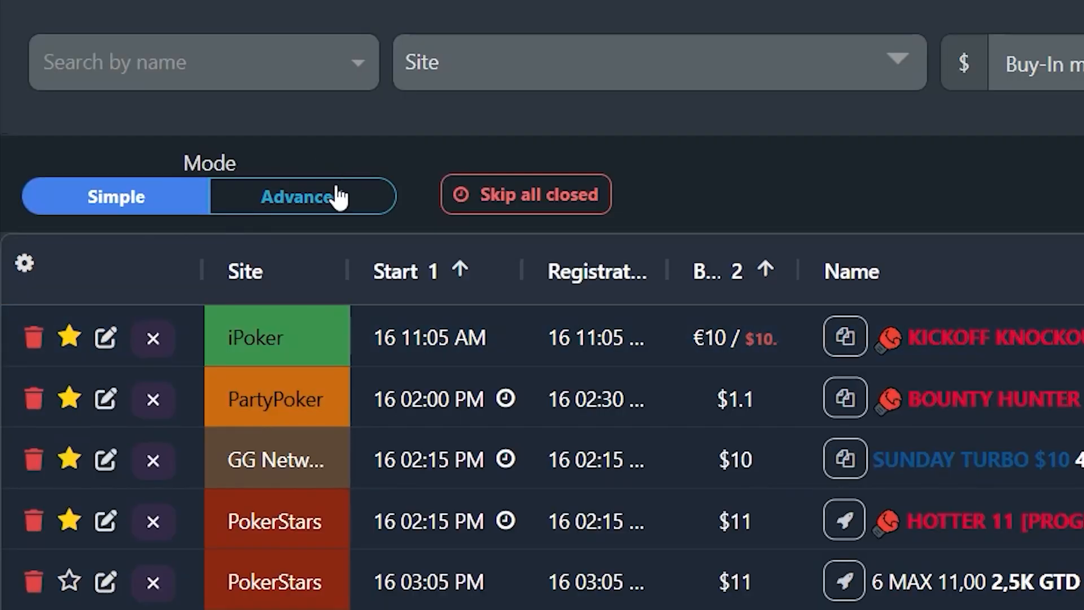
- Switch Grind Mode to Advanced and reduce the number of tables to 1
click(339, 198)
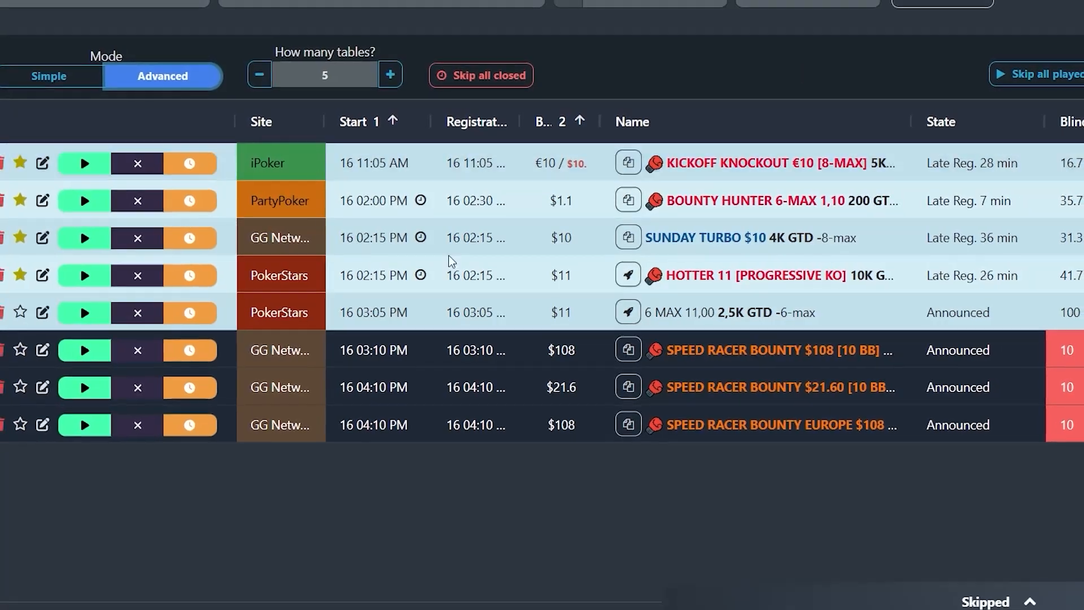
click(261, 84)
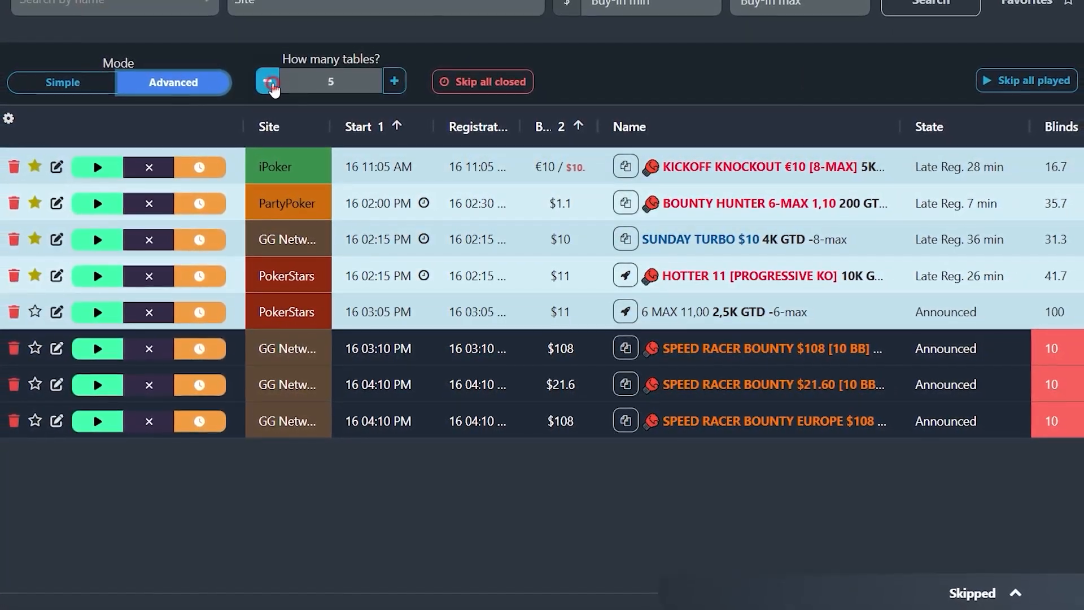
click(261, 84)
click(261, 83)
click(262, 83)
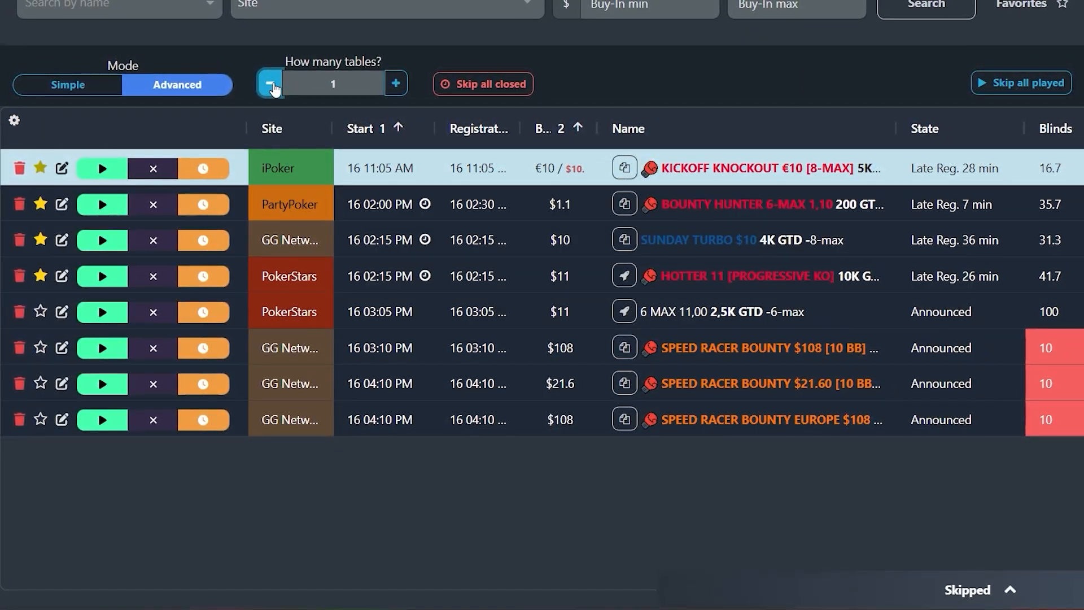
- Widen the registration time column until its full heading fits and raise the number of tables to 4
drag(520, 128, 567, 130)
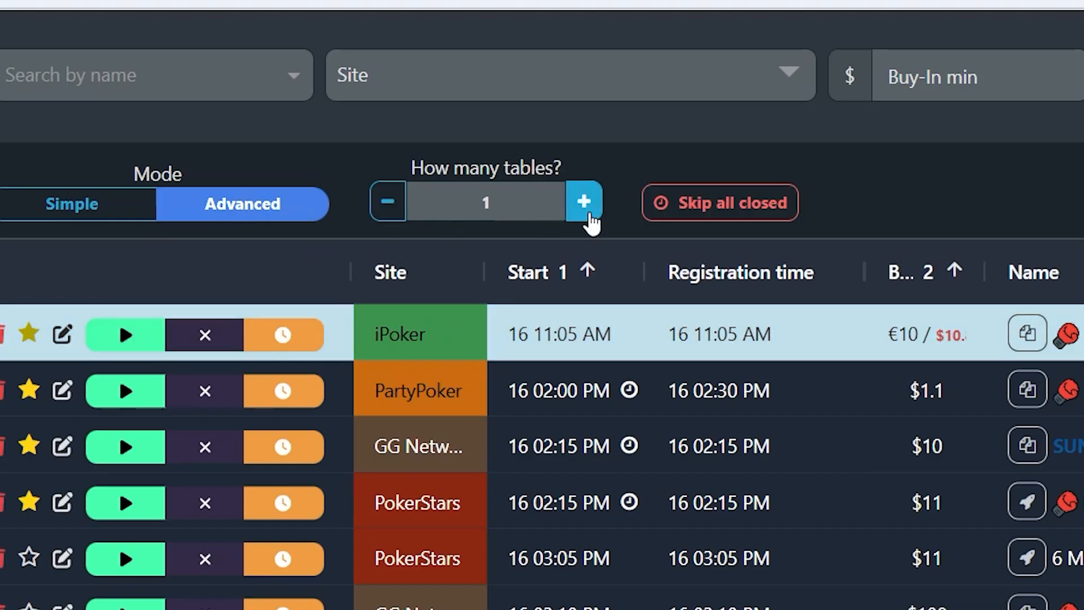
click(588, 215)
click(588, 214)
click(587, 214)
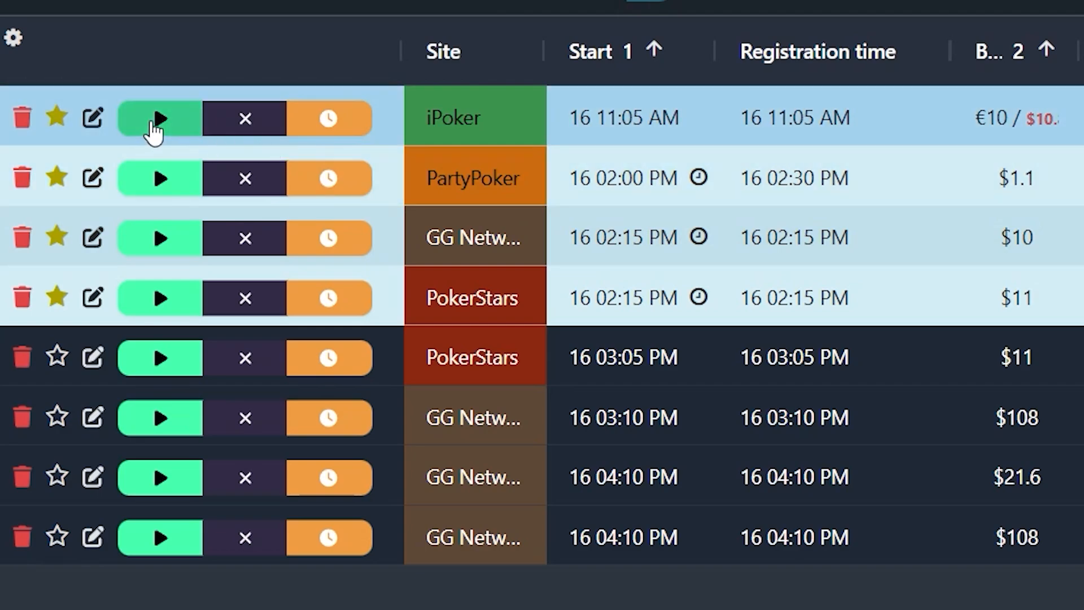
- Mark the four highlighted tournaments as being played and open the session report
click(160, 120)
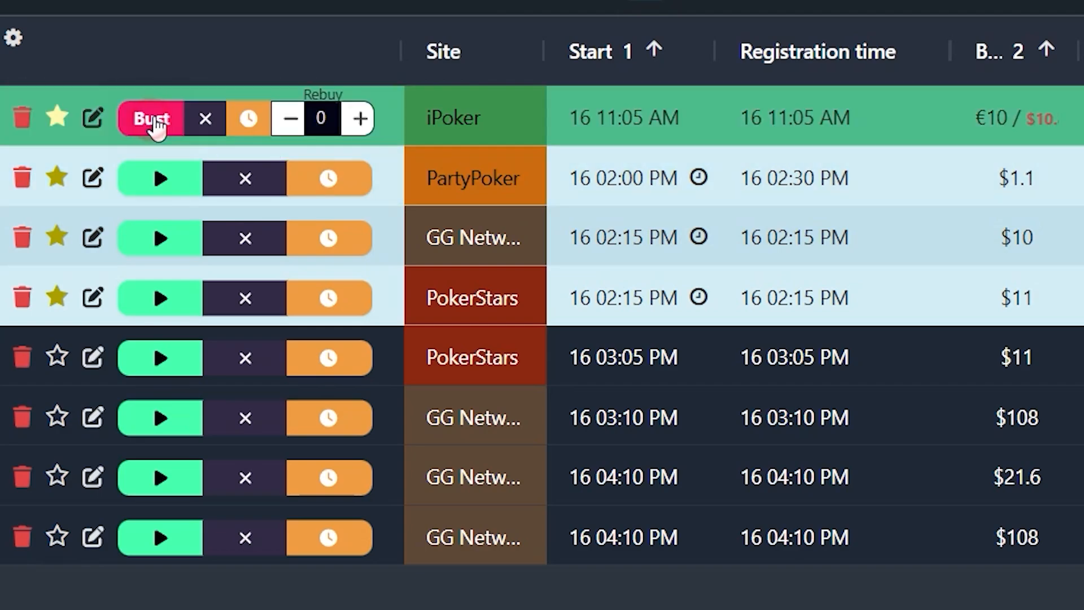
click(157, 177)
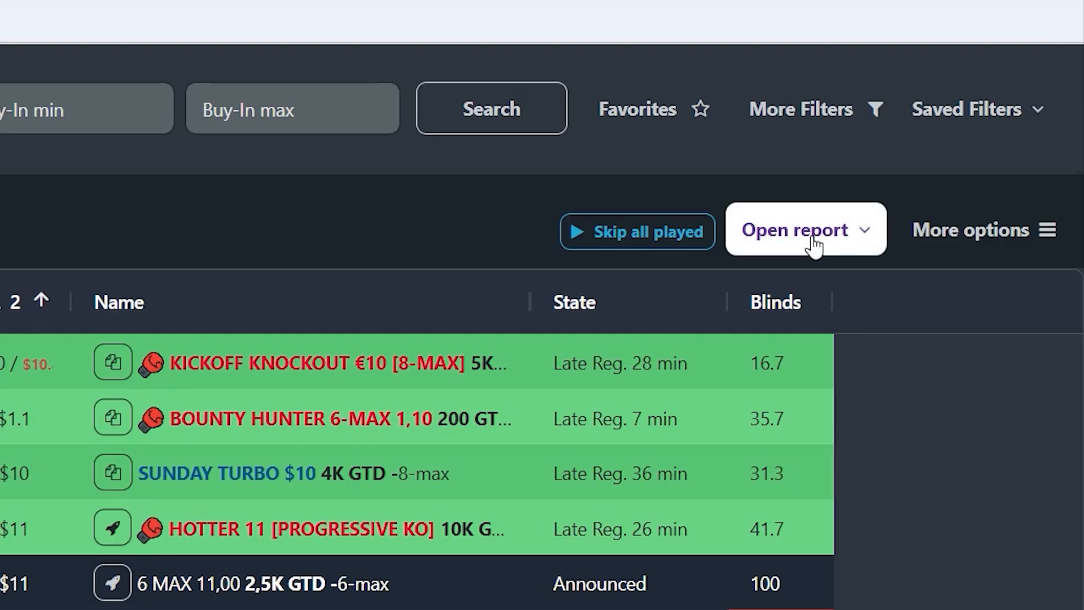
click(815, 245)
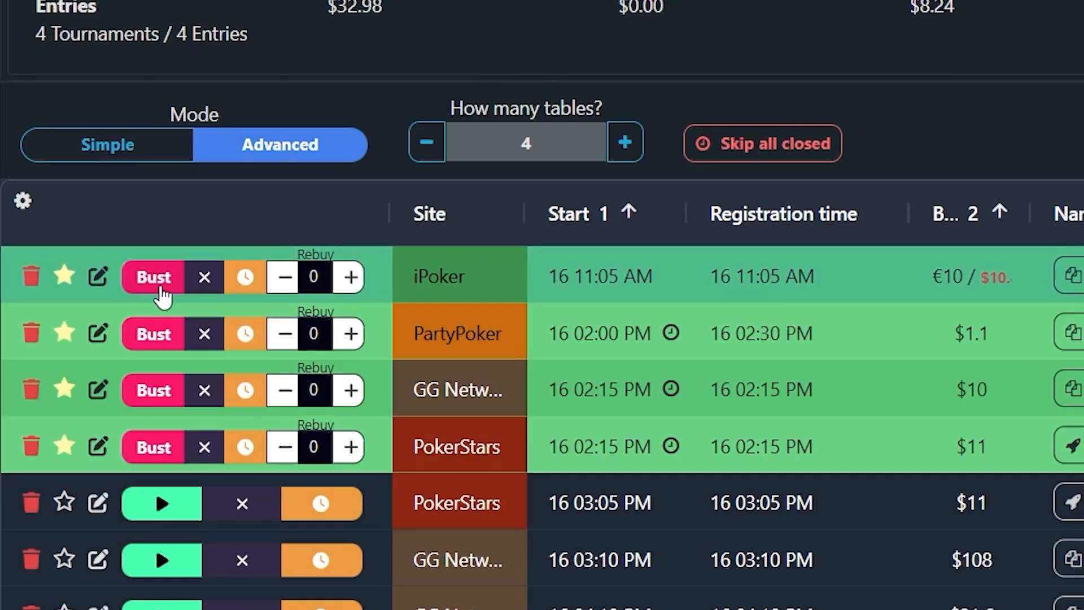
- Bust the iPoker KICKOFF KNOCKOUT tournament with an ITM of 100,00 and skip the PartyPoker tournament
click(156, 282)
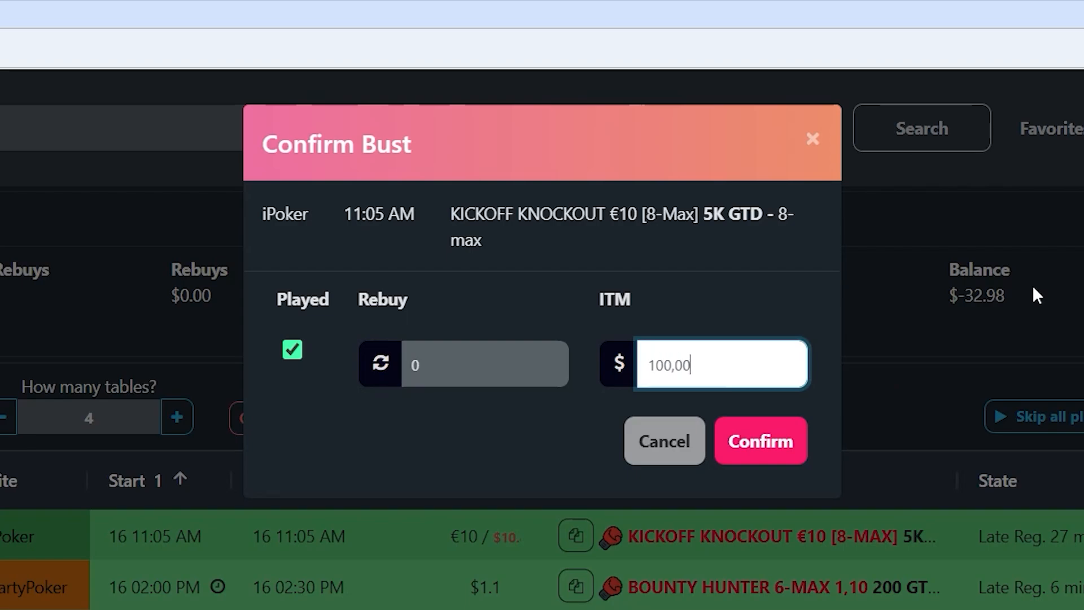
click(749, 462)
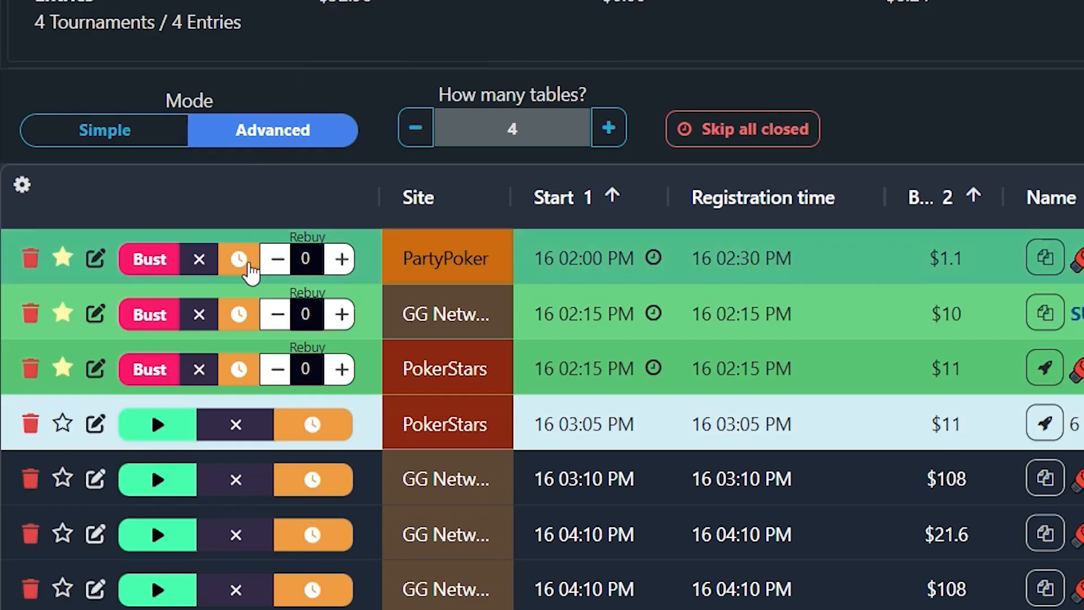
click(198, 270)
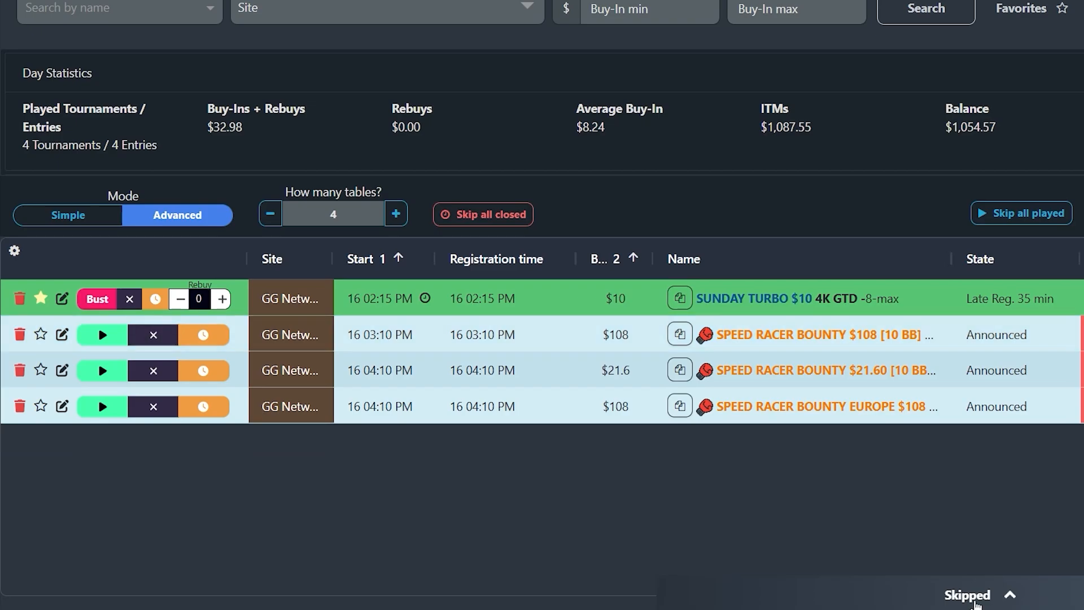
- Return the skipped PokerStars 6 MAX 33 and HOTTER 11 tournaments to the active list and collapse the skipped list
click(974, 592)
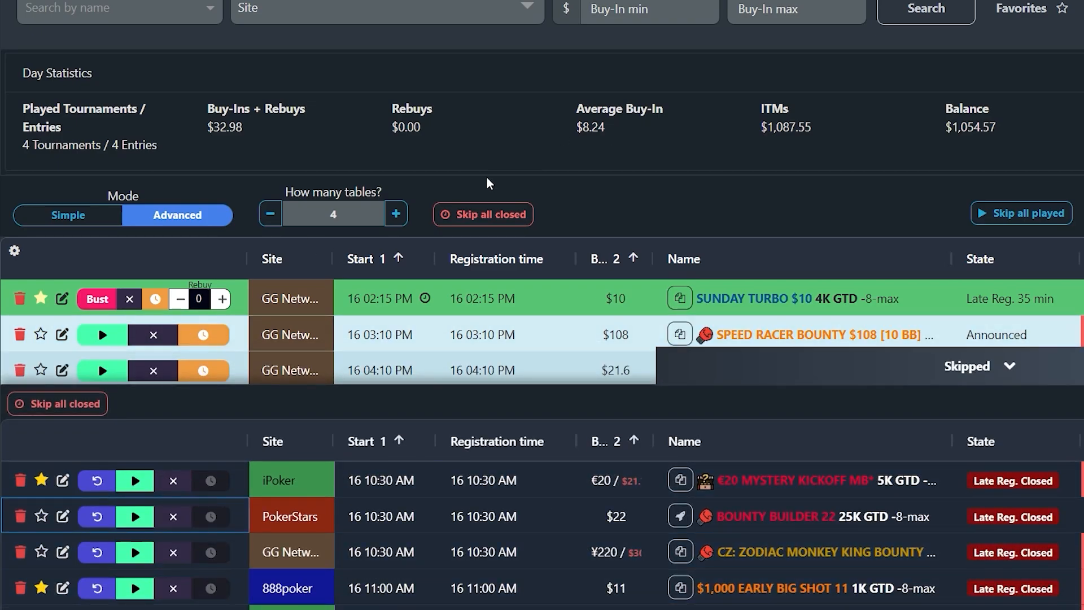
scroll(70, 517, down, 10)
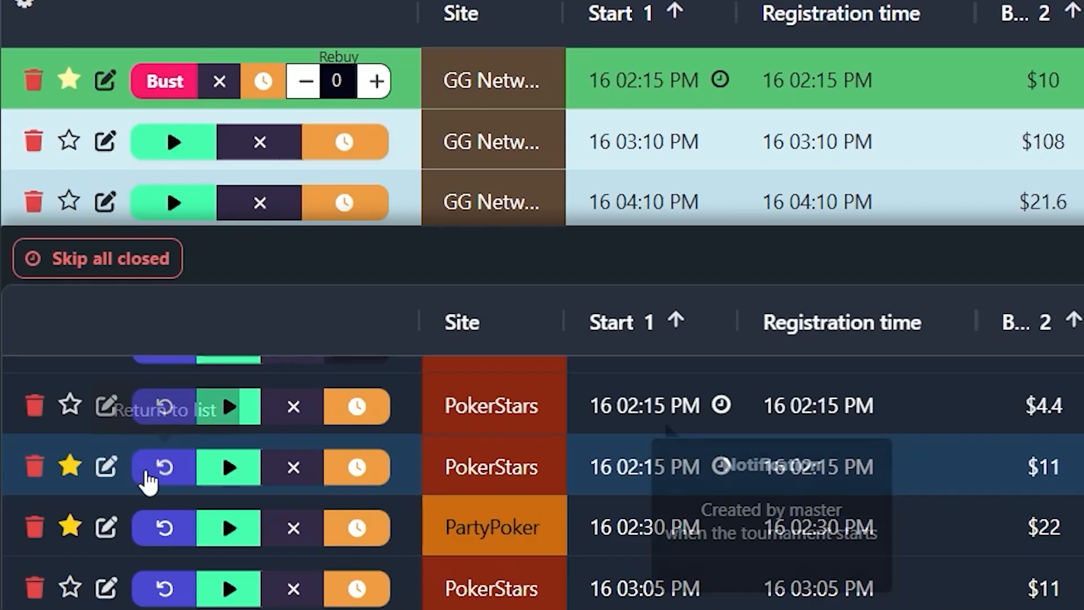
click(85, 522)
click(90, 479)
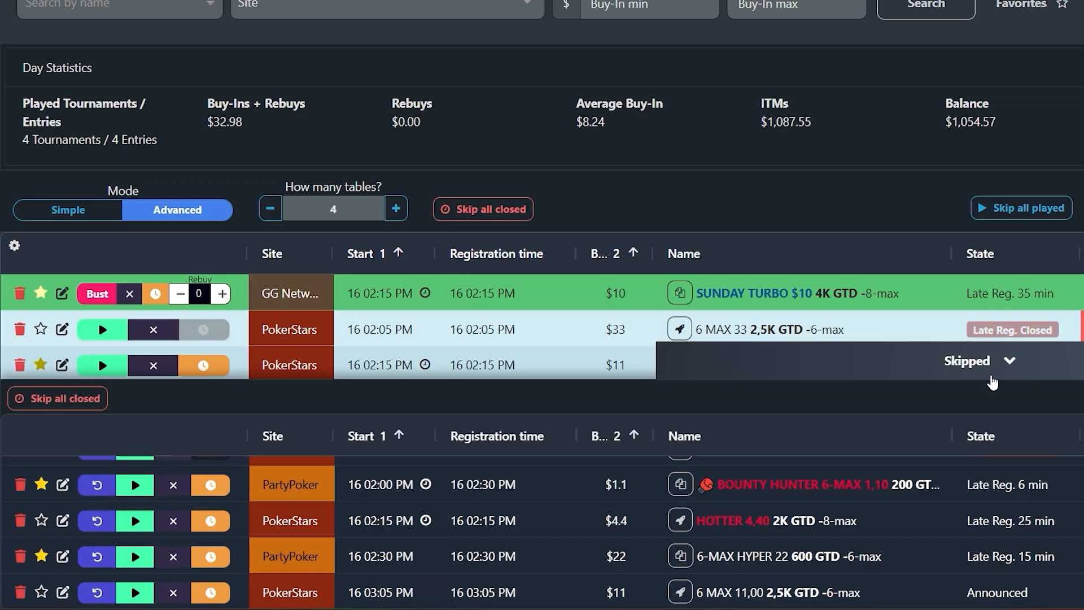
click(988, 361)
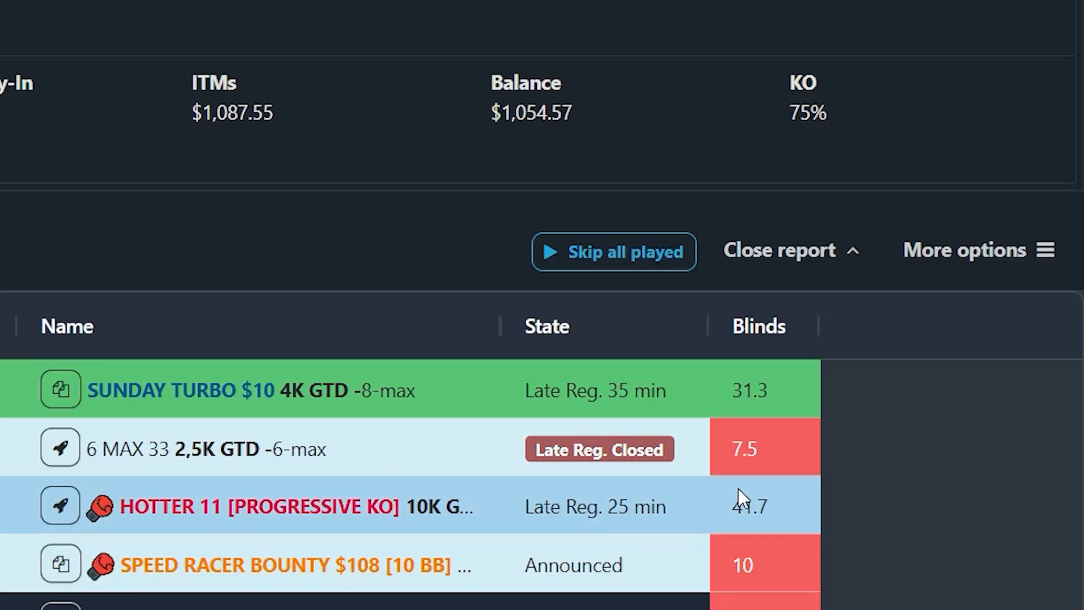
- Close the session report and show the search bar above the Grind Mode table
click(847, 252)
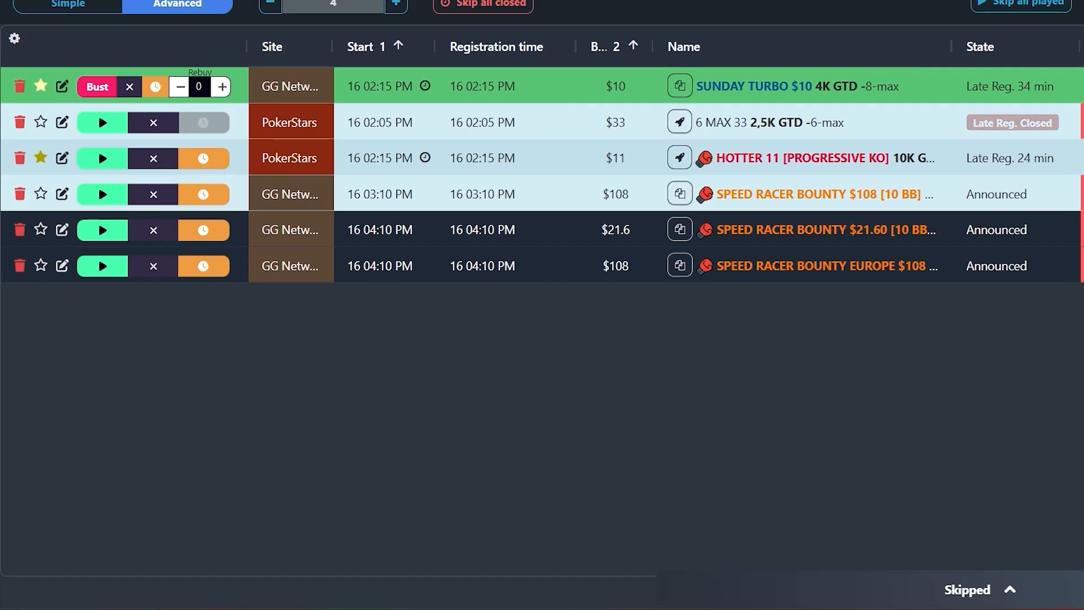
click(983, 103)
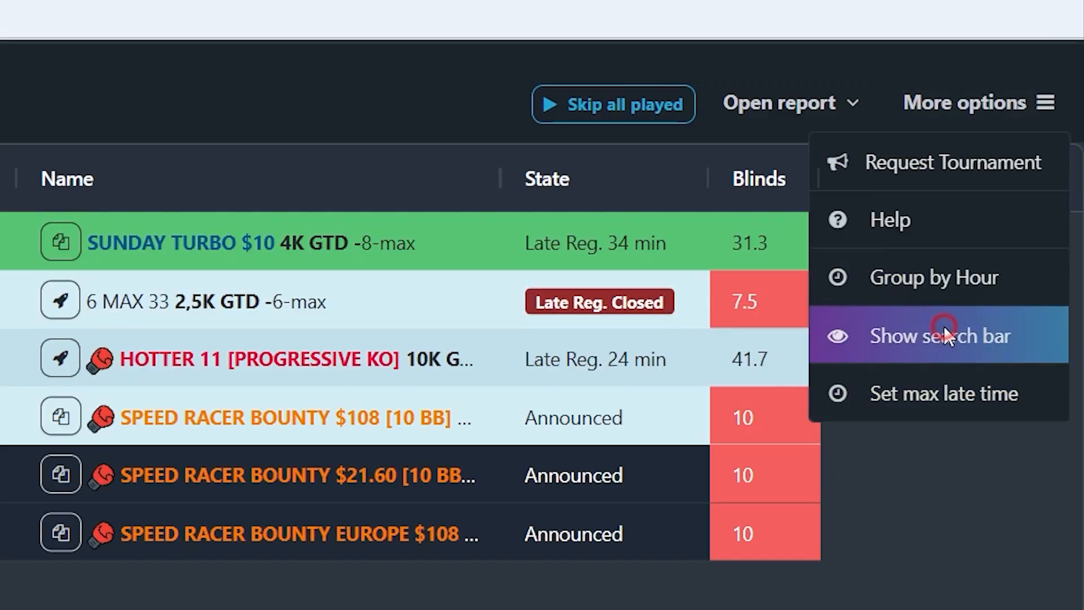
click(945, 333)
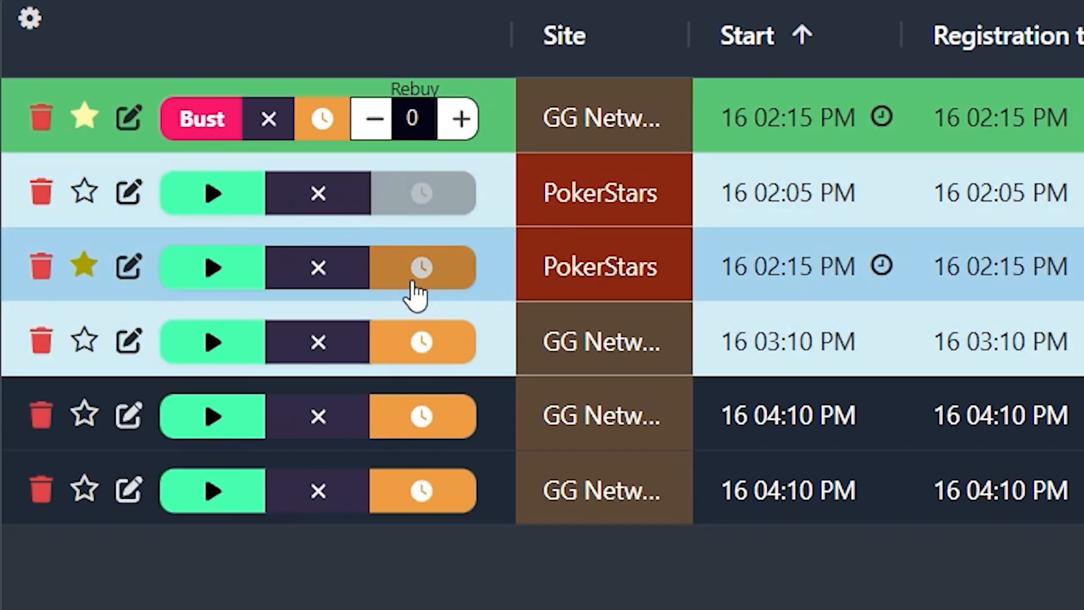
- Send the HOTTER 11 tournament to the max late list and set the max late notification to 3 minutes before registration ends
click(414, 281)
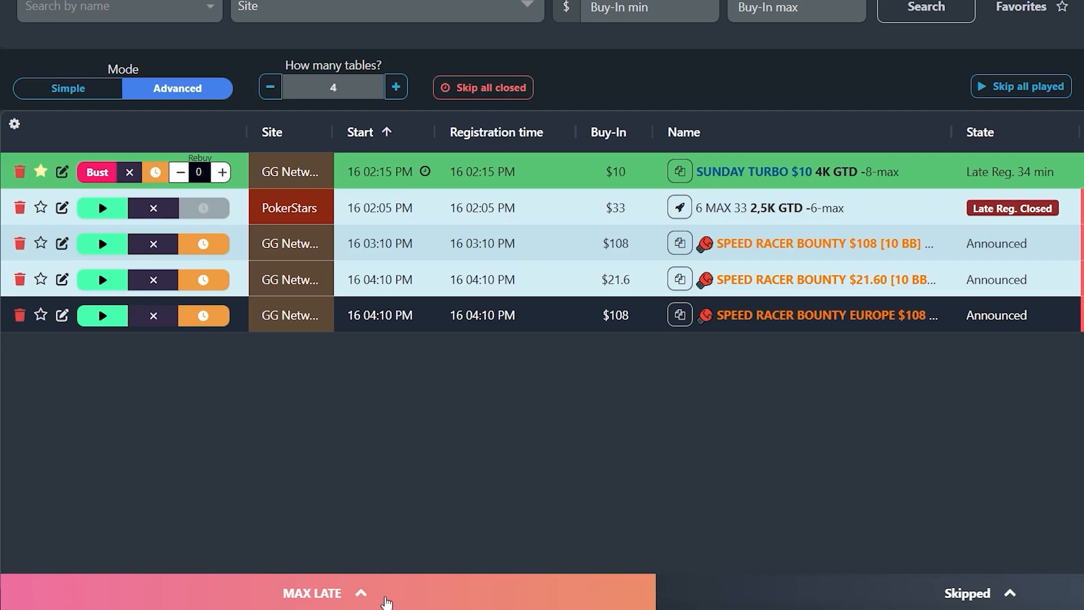
click(390, 577)
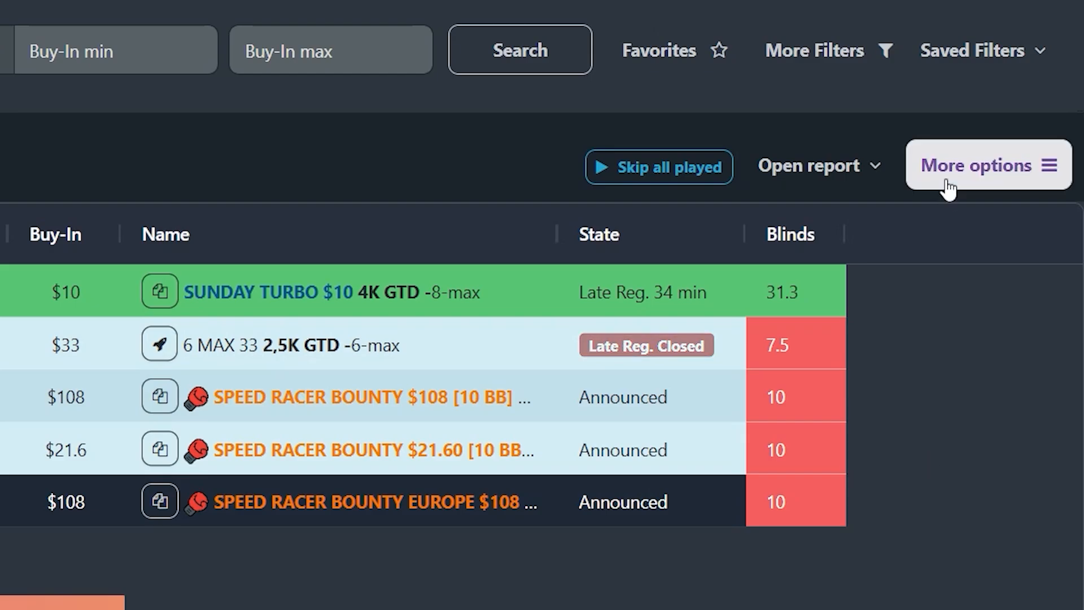
click(949, 186)
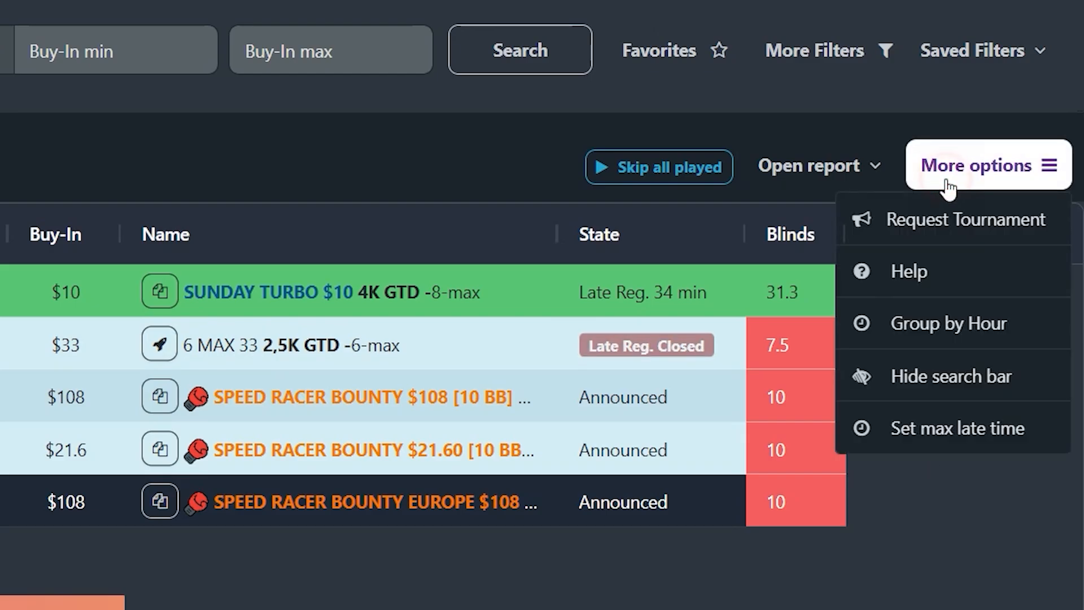
click(966, 428)
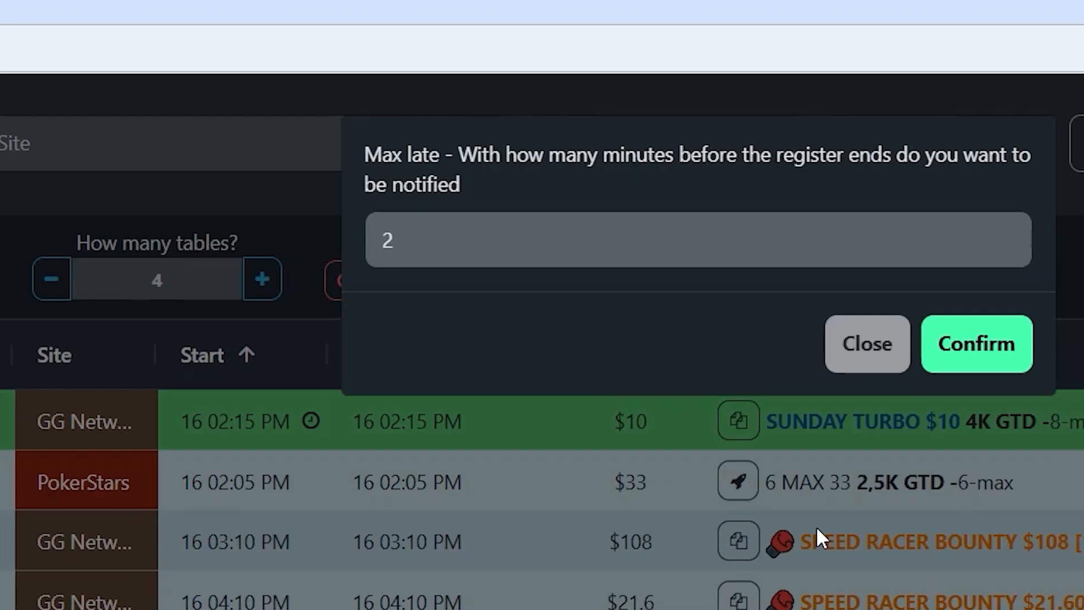
text(3)
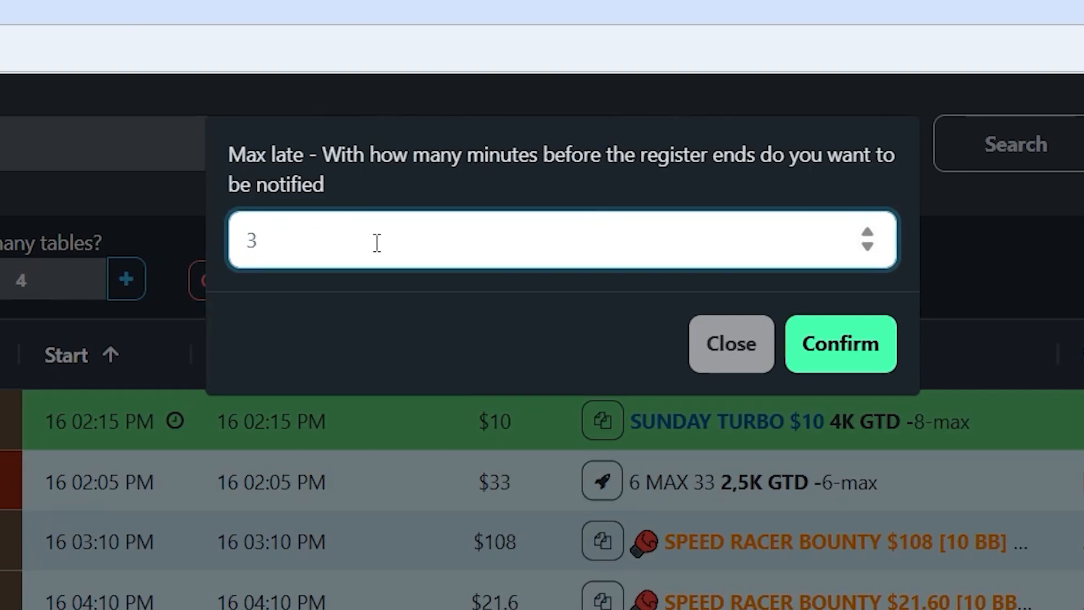
click(843, 350)
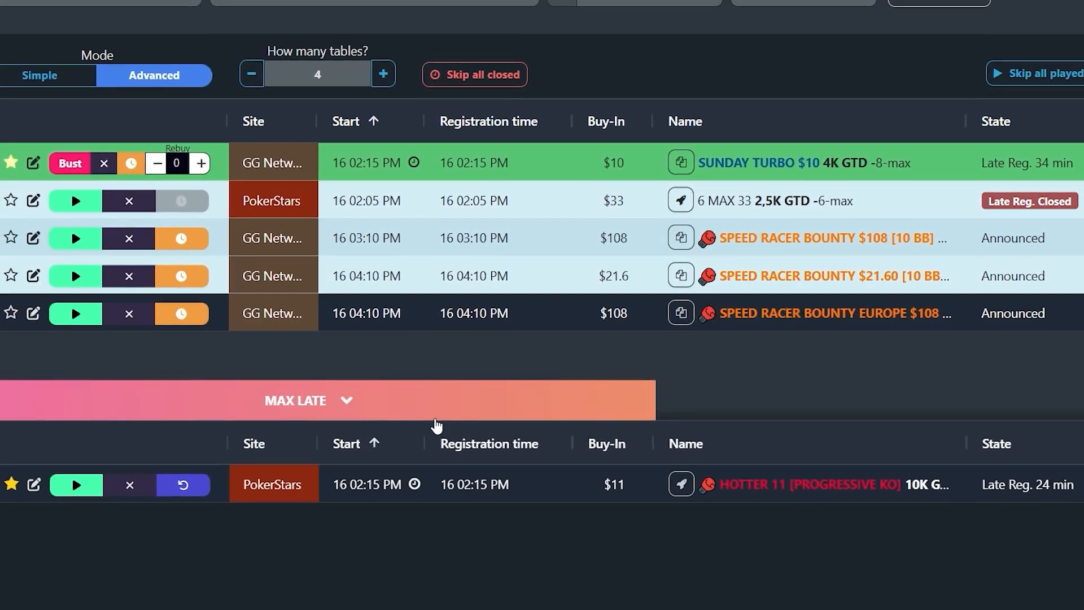
click(316, 428)
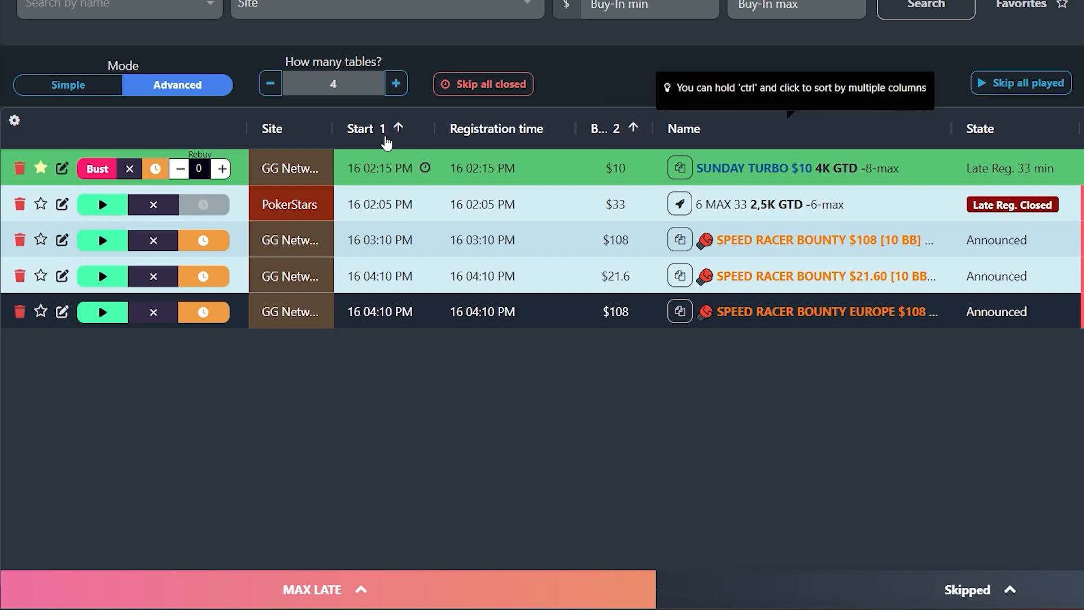
- Sort by start time alone and adjust the columns: Buy-In directly after Start, Name wide enough for the full tournament names
click(384, 141)
click(386, 135)
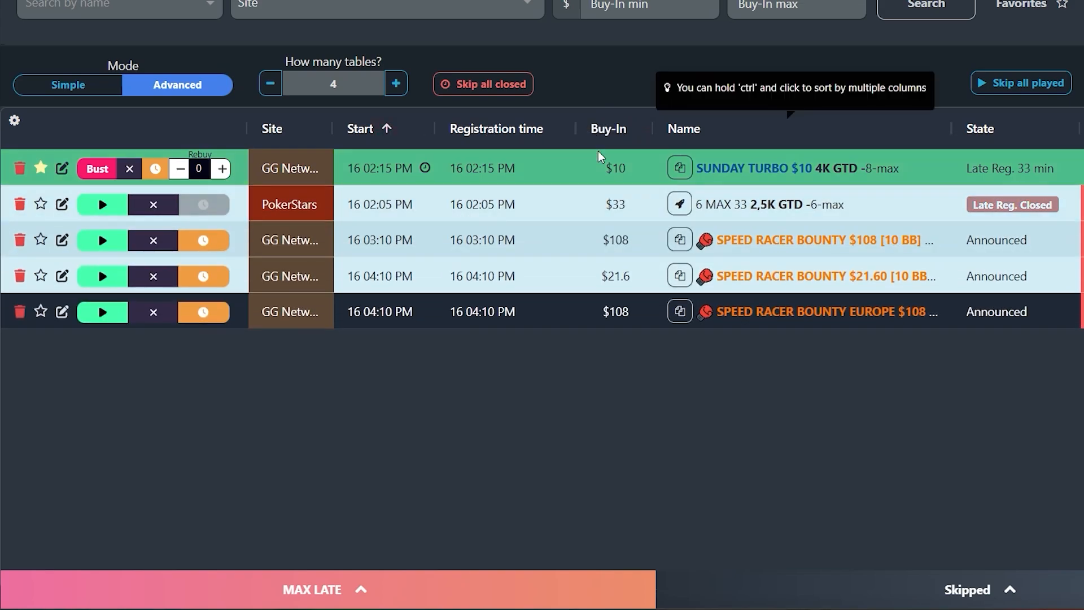
drag(608, 129, 522, 127)
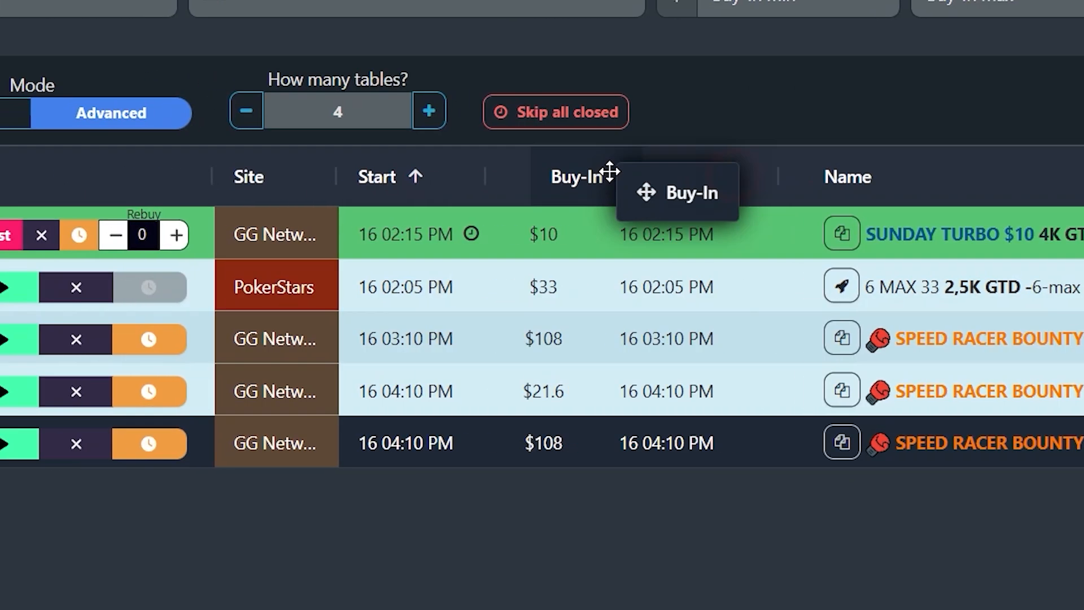
drag(953, 180, 702, 189)
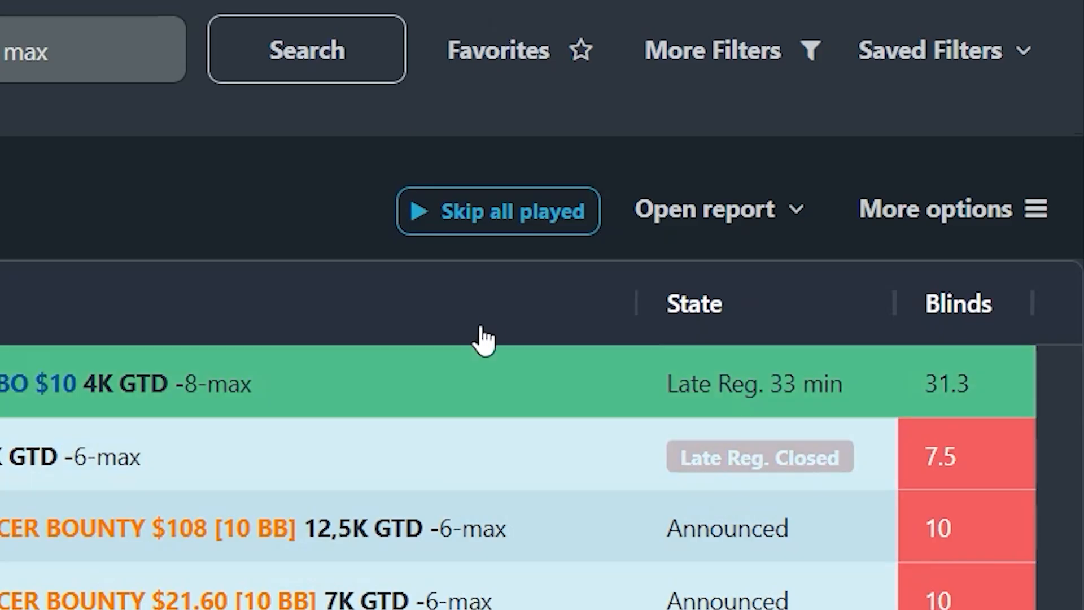
- Mark the 6 MAX 33 and 03:10 PM SPEED RACER BOUNTY $108 tournaments as played and skip all played tournaments
click(511, 226)
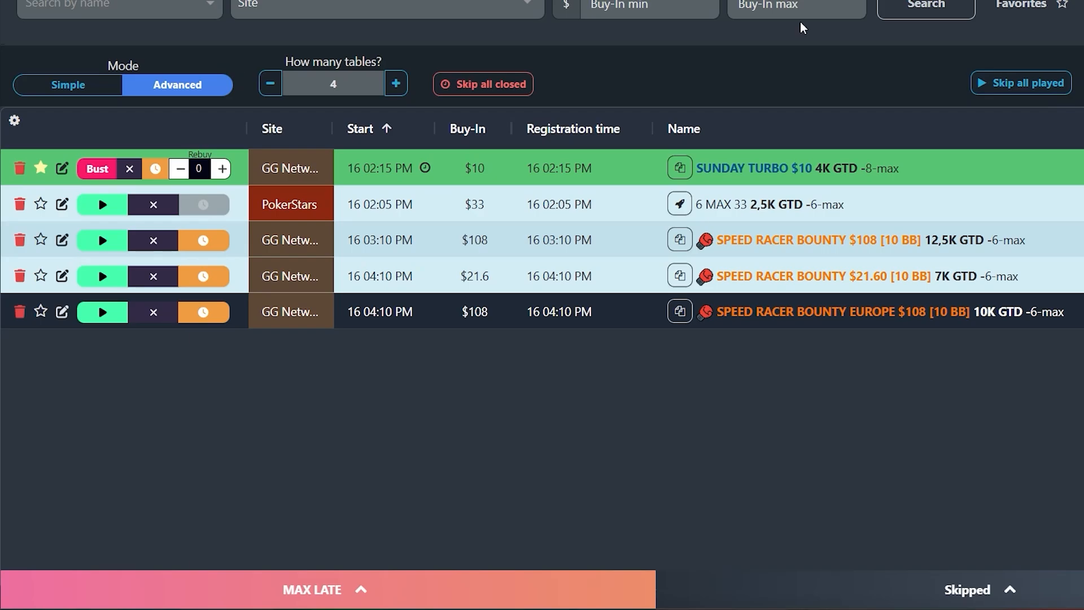
click(104, 206)
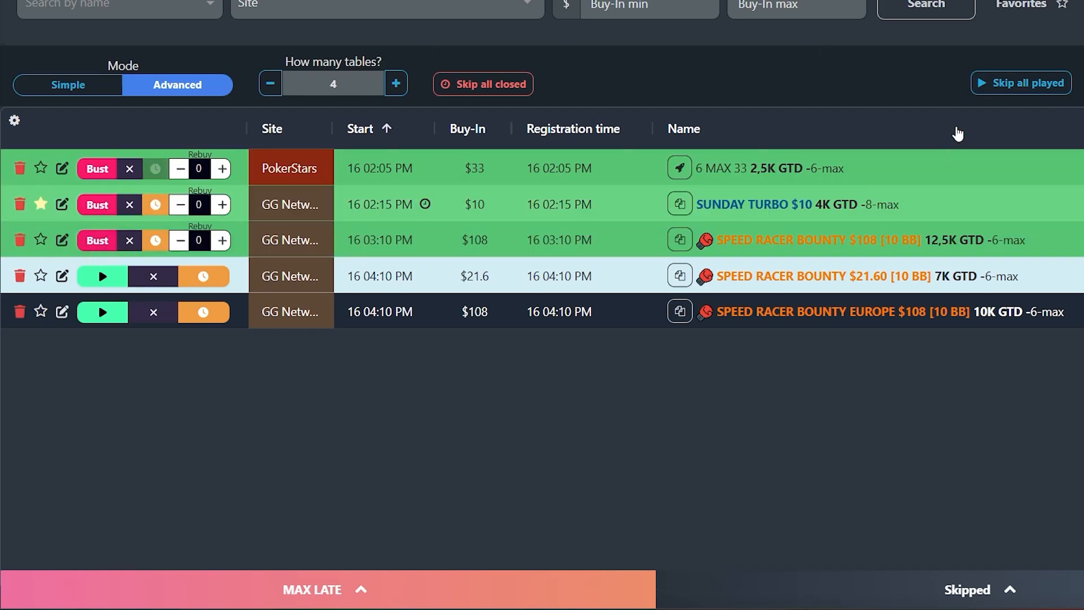
click(1011, 86)
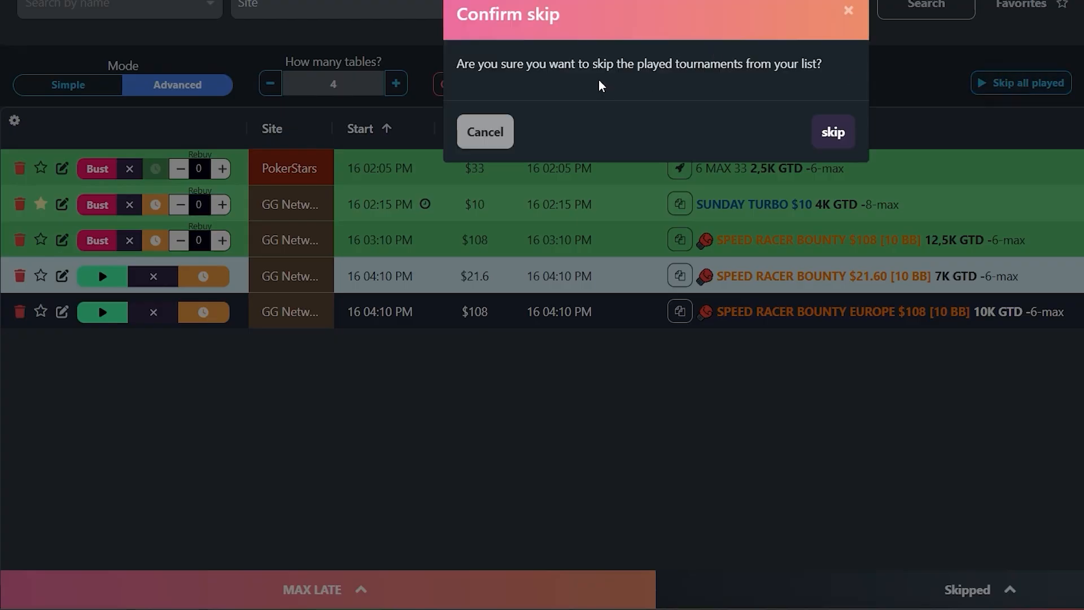
click(824, 145)
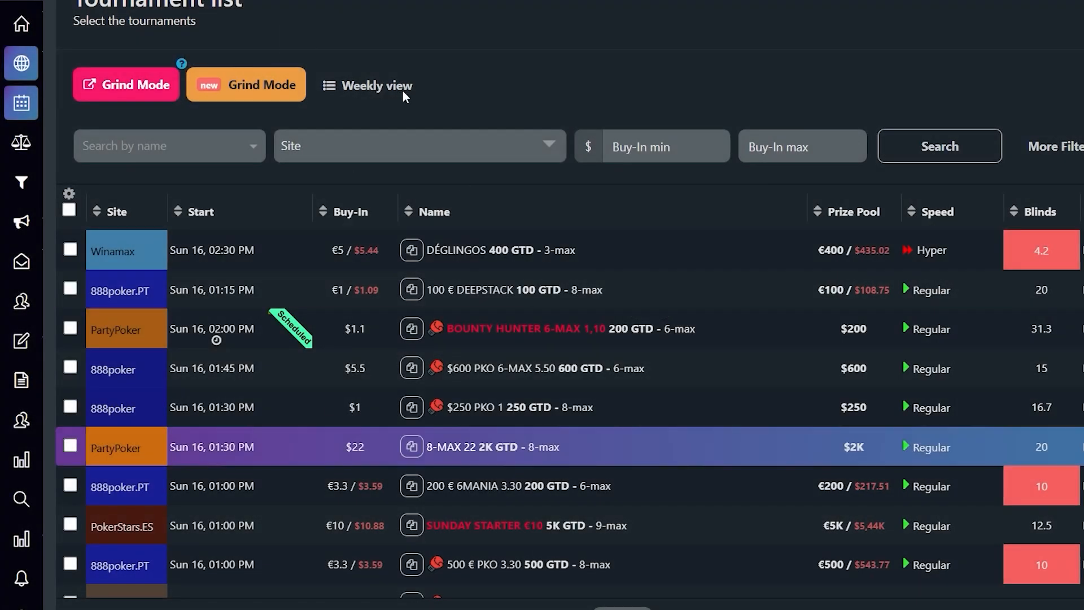
- Open the schedule manager and select all of Sunday's PokerStars tournaments
click(1065, 235)
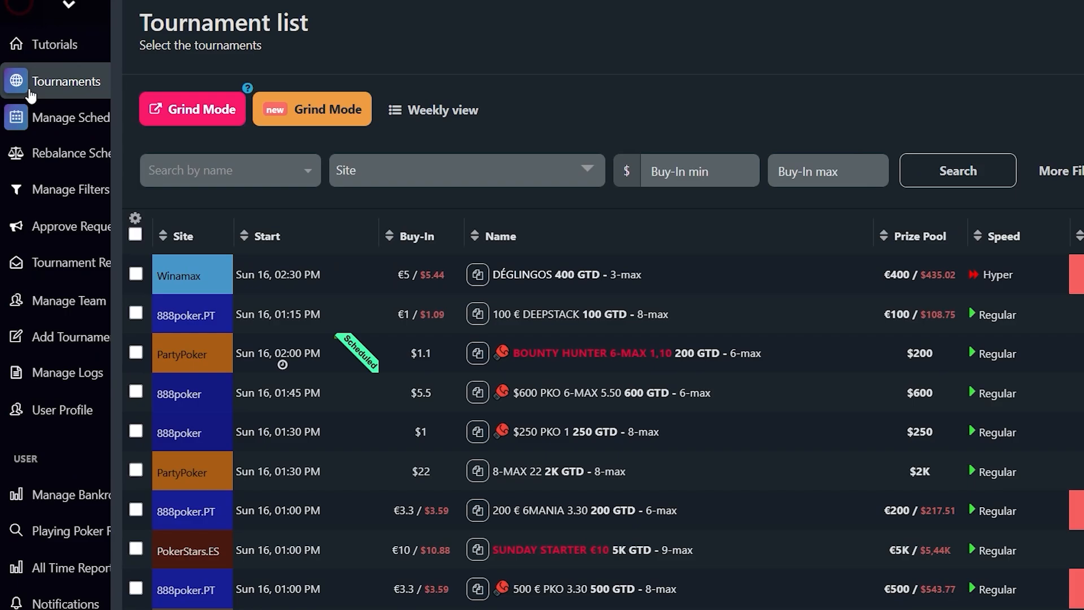
click(82, 117)
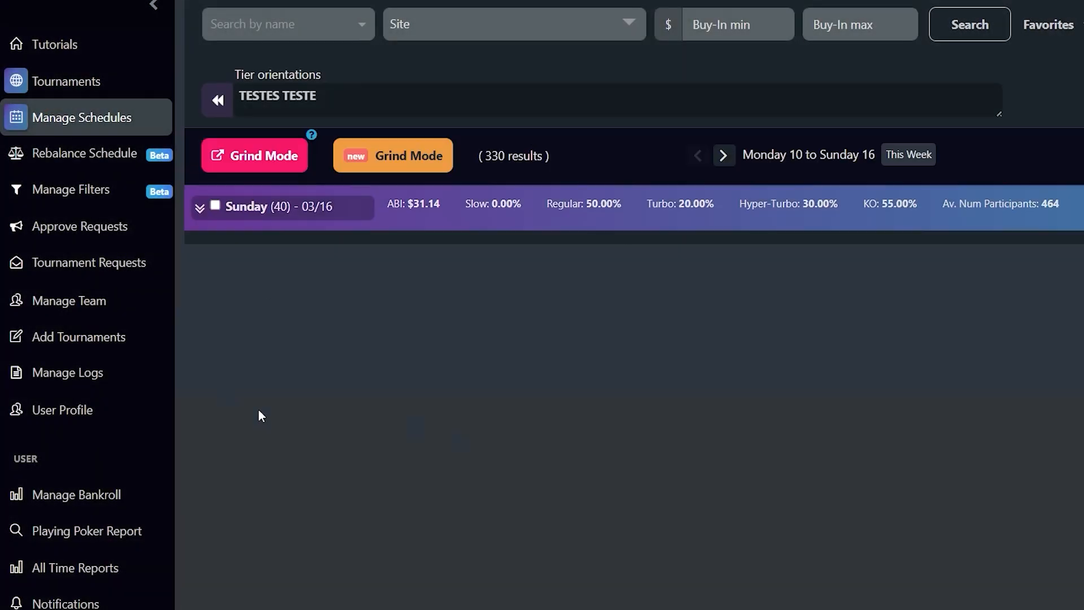
click(197, 210)
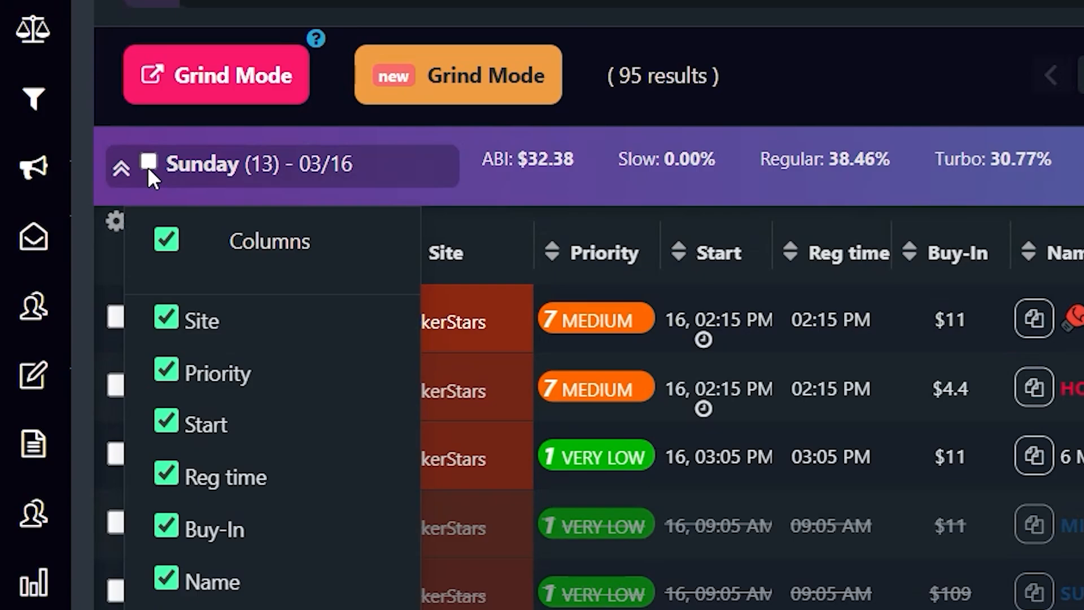
click(120, 162)
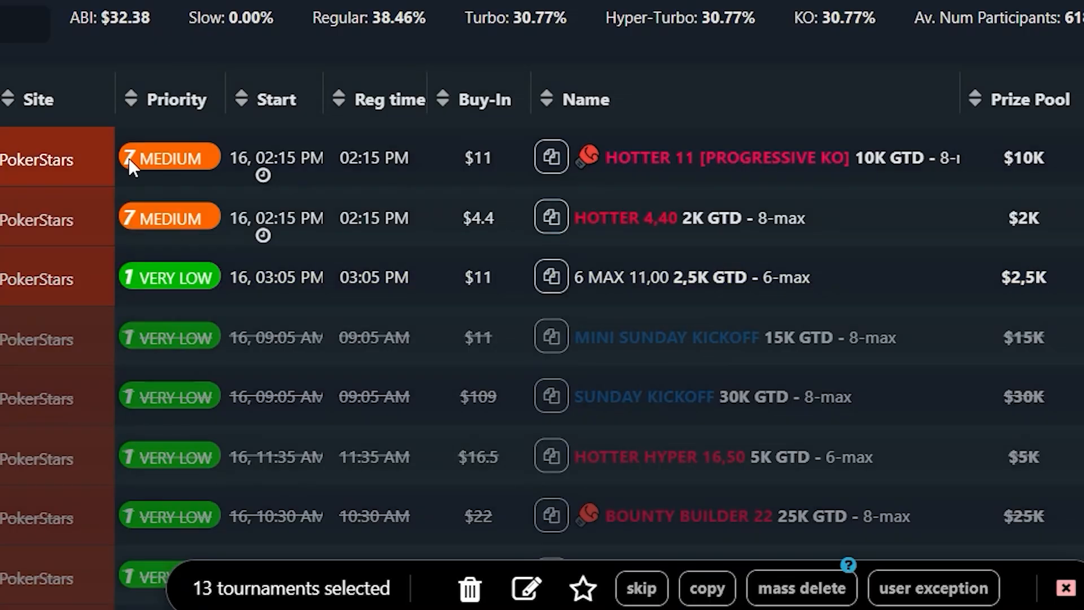
scroll(559, 333, down, 3)
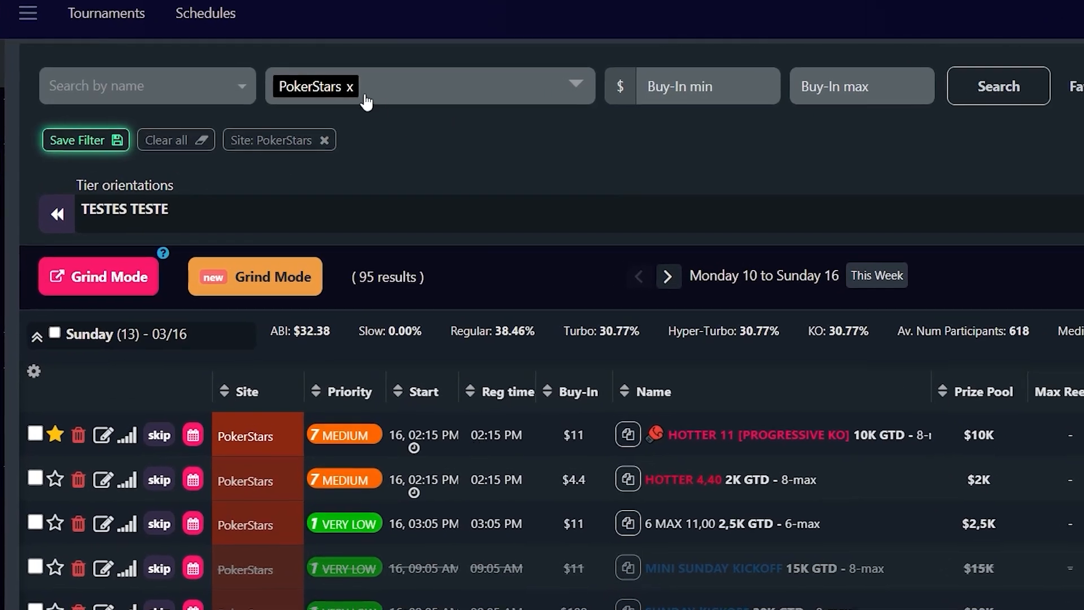
- Remove the PokerStars site filter from the weekly schedule and select all of Sunday's tournaments
click(362, 86)
click(293, 183)
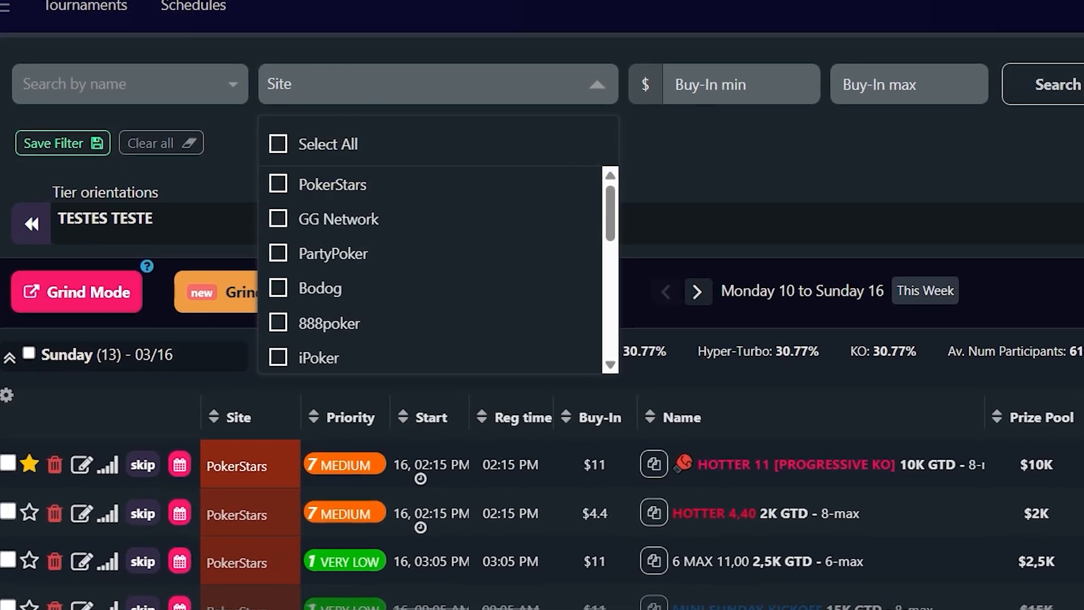
click(1033, 85)
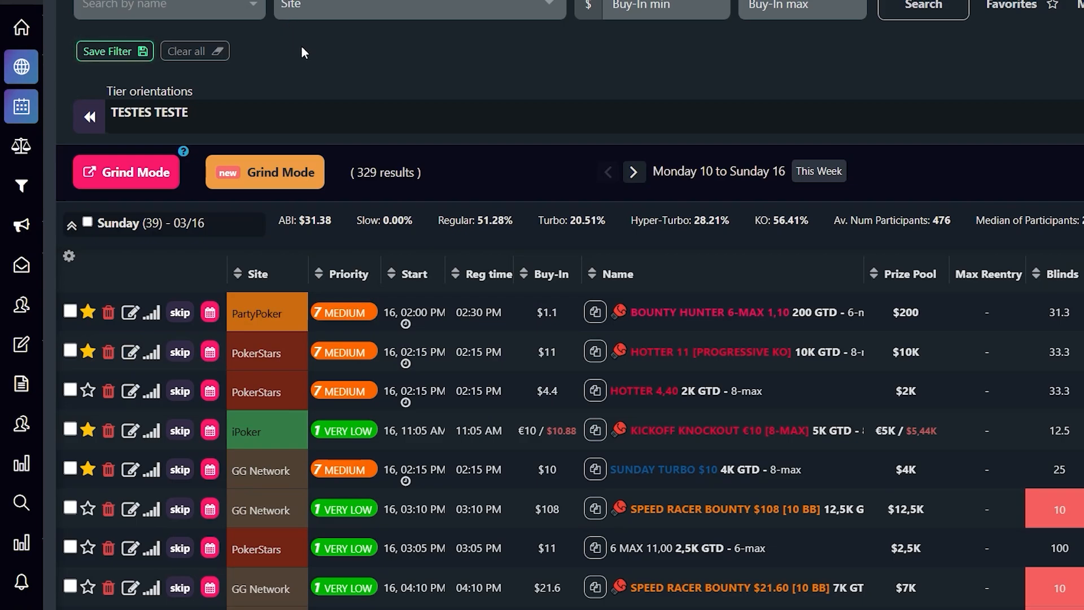
click(89, 222)
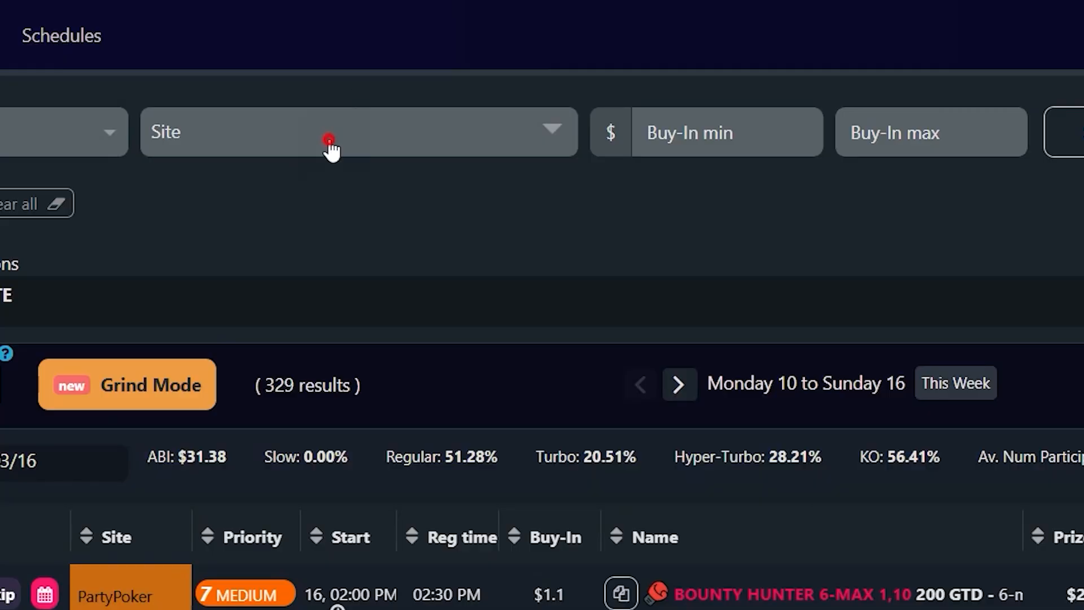
- Filter the weekly schedule by the GG Network site and select all of Sunday's tournaments
click(331, 148)
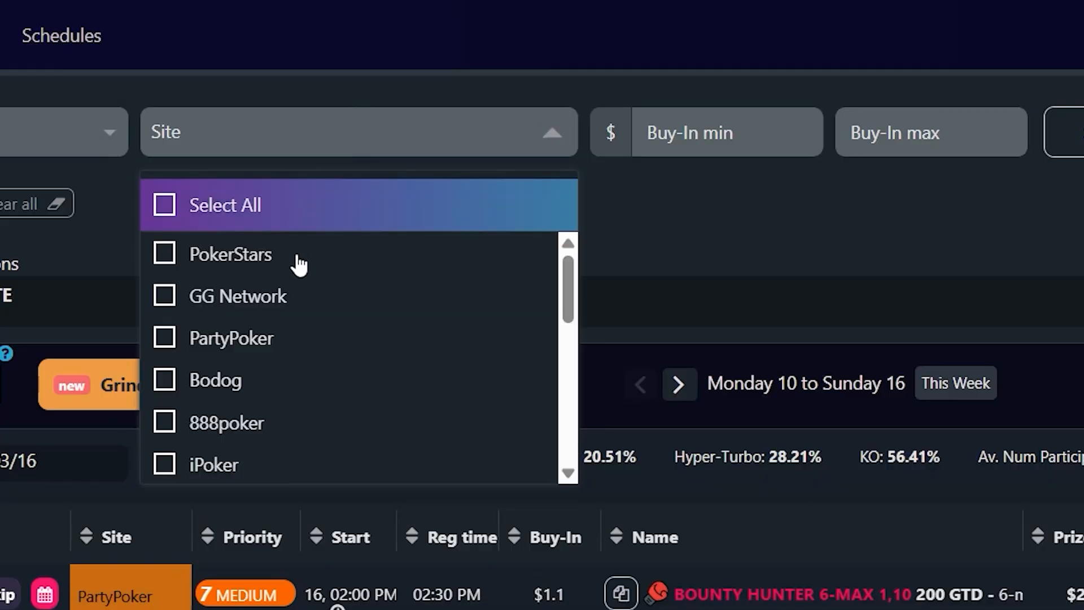
click(280, 300)
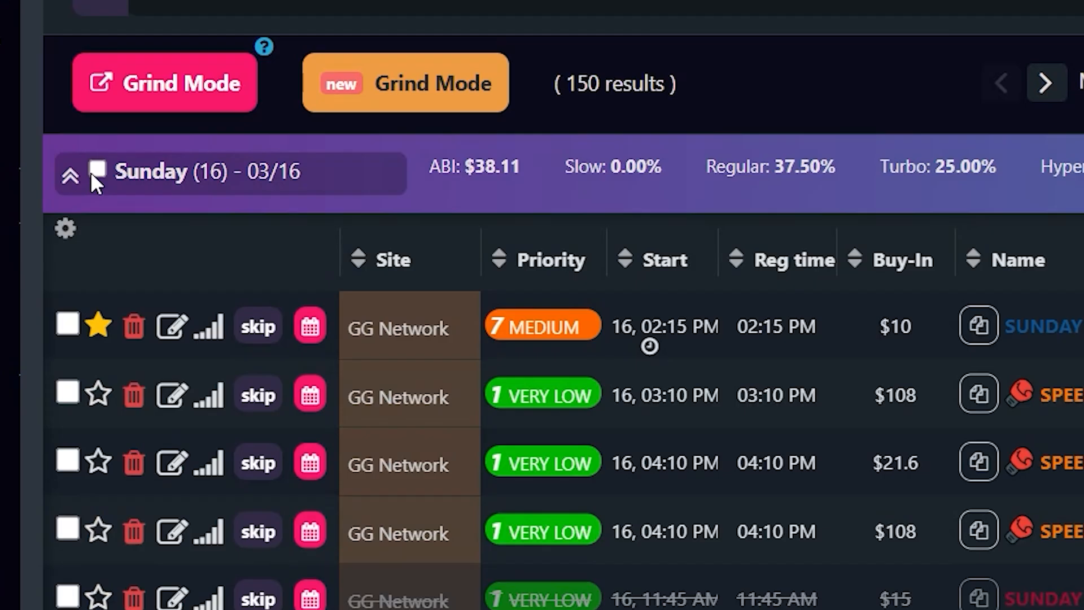
click(94, 160)
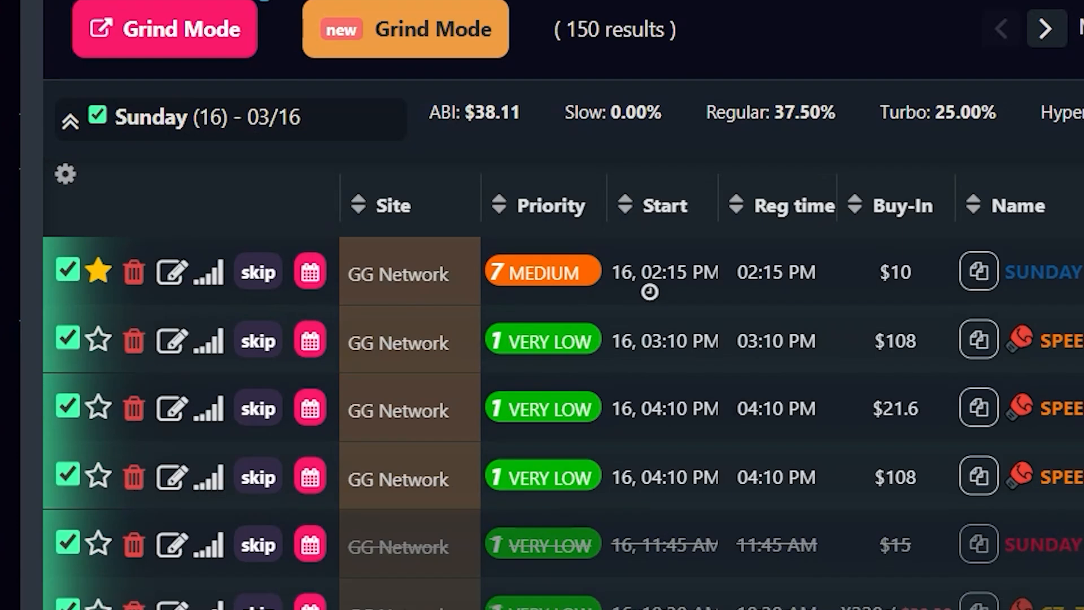
- Mark all of Sunday's selected GG Network tournaments as favorites and clear the selection
click(57, 608)
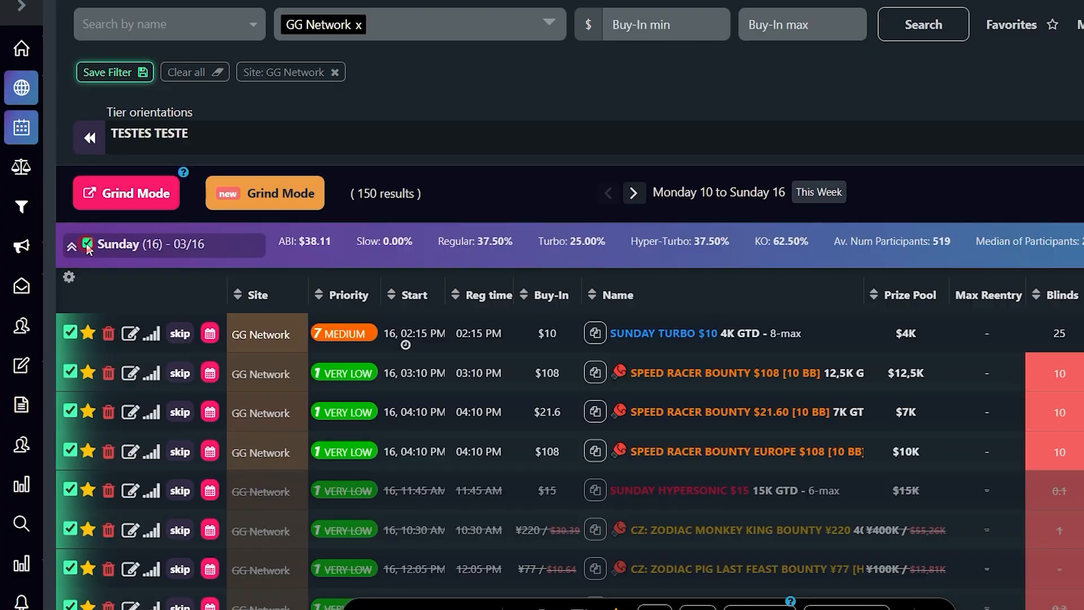
click(97, 88)
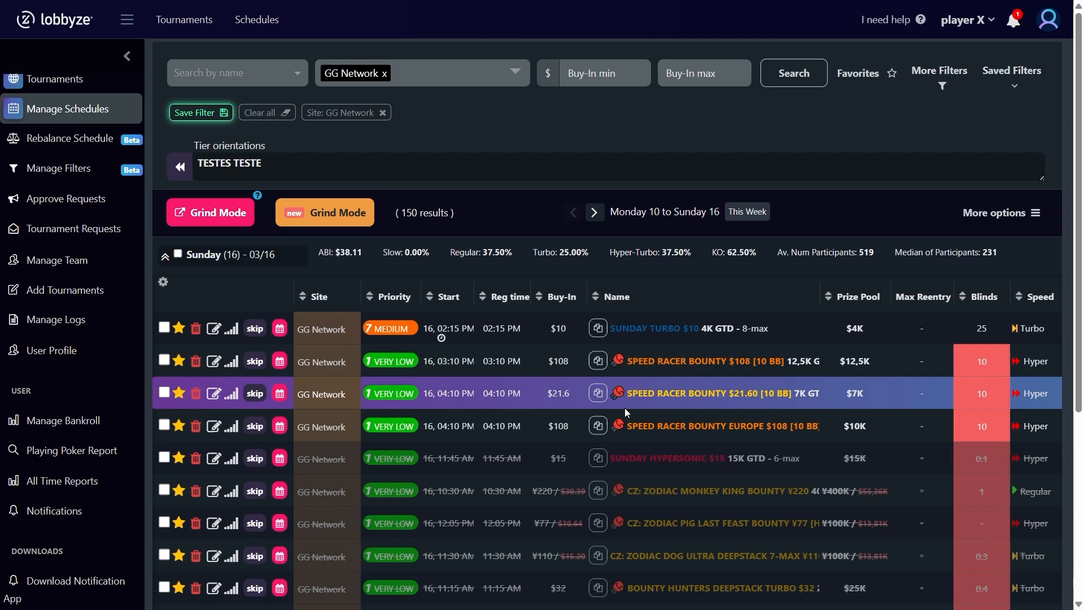
- Examine the notification app's connection, sound, monitor and startup options in the system tray
right_click(697, 517)
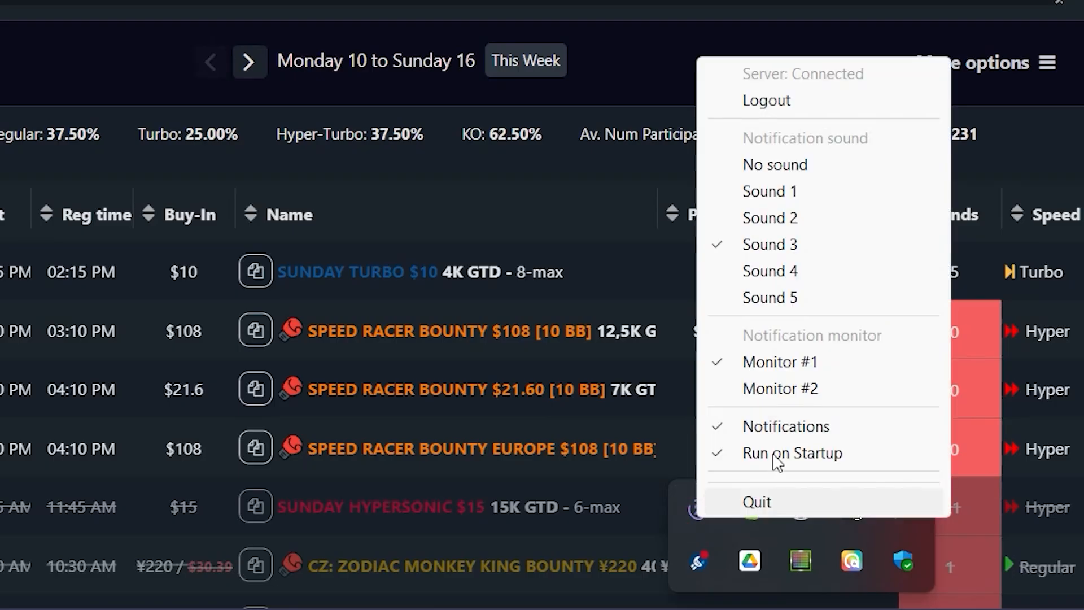
click(808, 390)
click(799, 607)
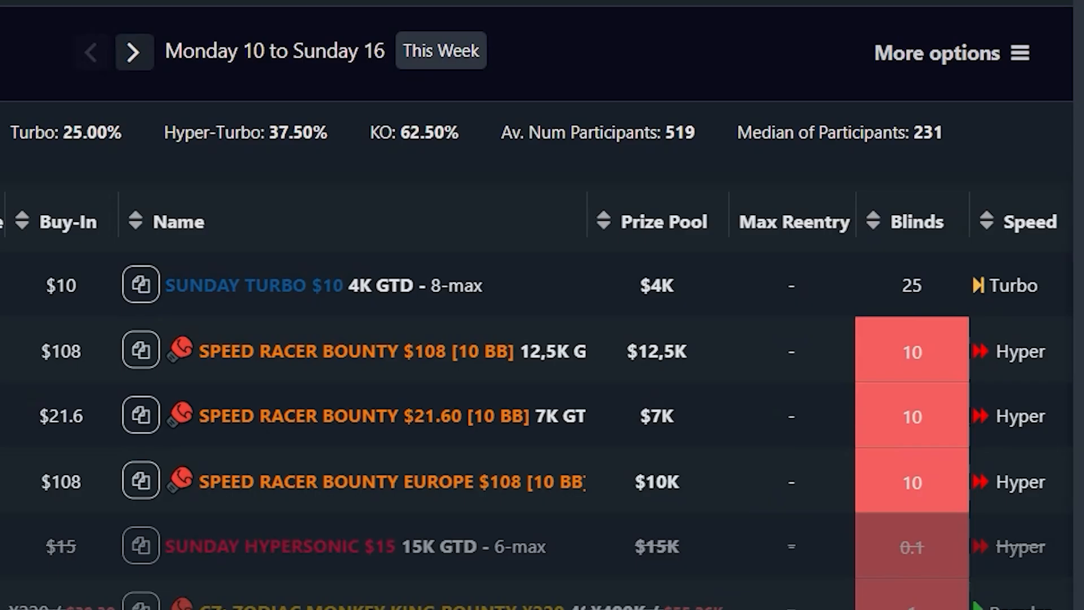
right_click(632, 551)
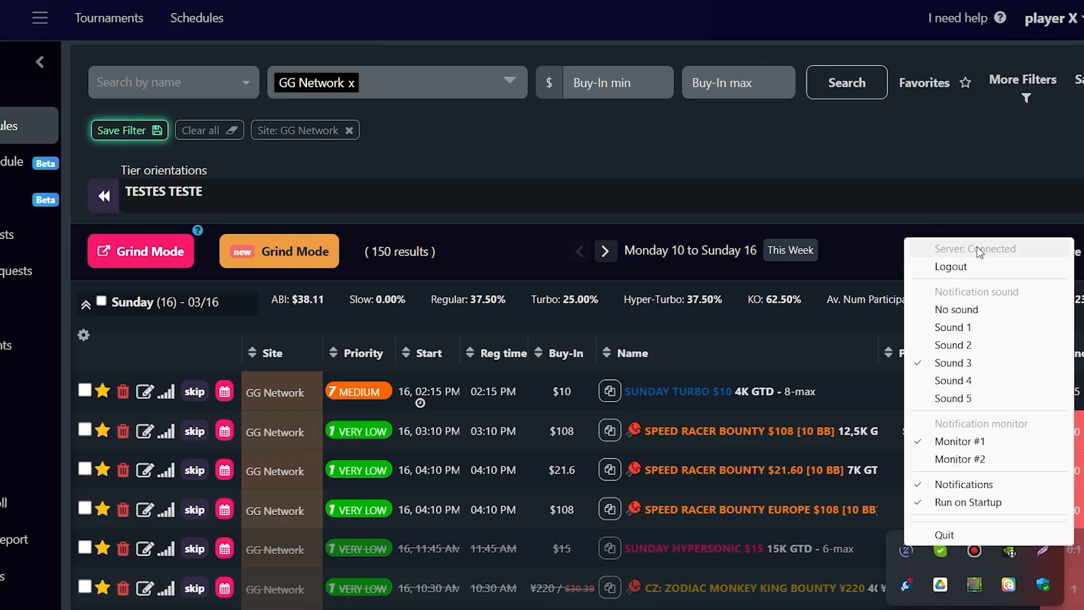
click(938, 154)
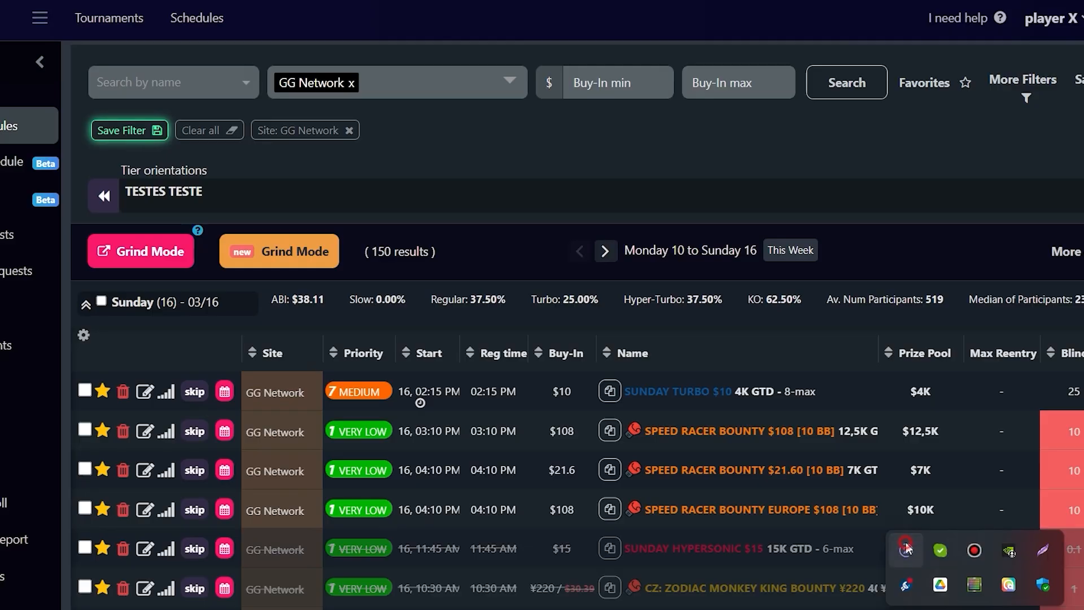
right_click(907, 548)
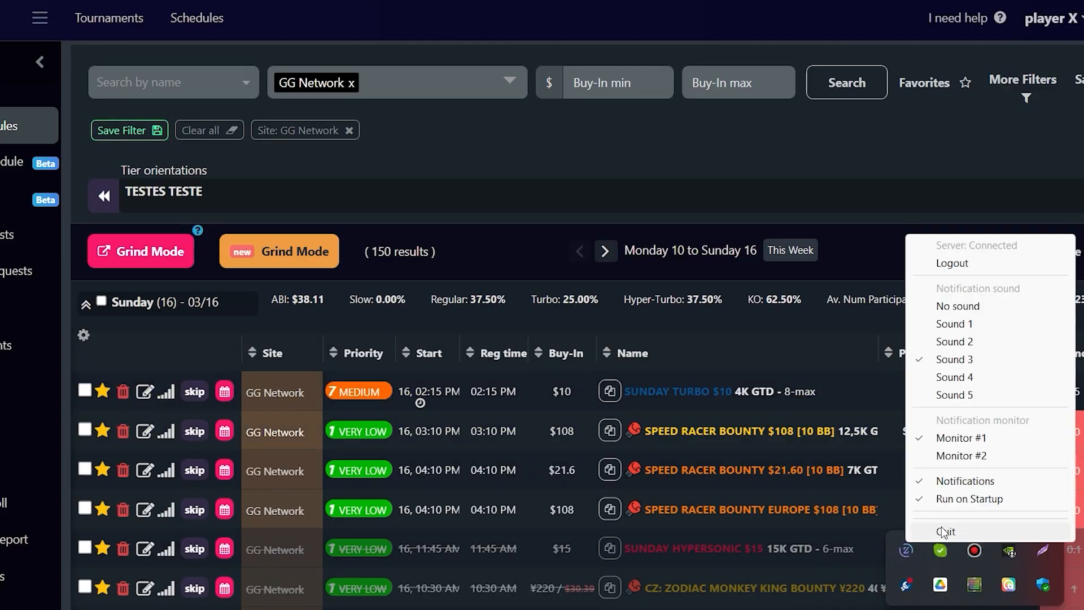
click(804, 139)
- Open the Notifications page and examine the scheduled tournament notifications with their start and notification times
scroll(28, 565, down, 2)
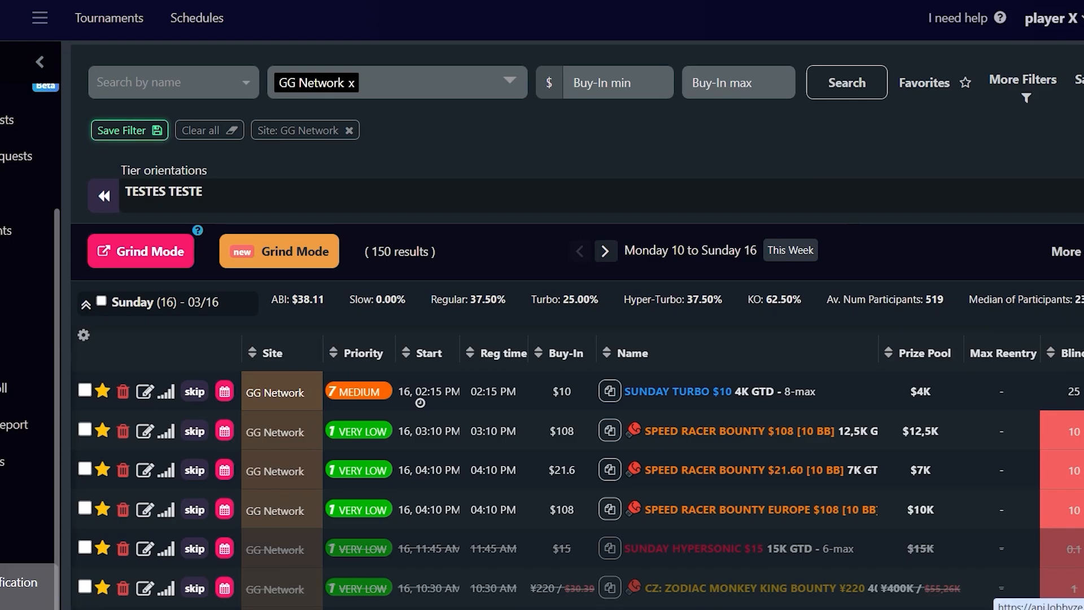
click(948, 609)
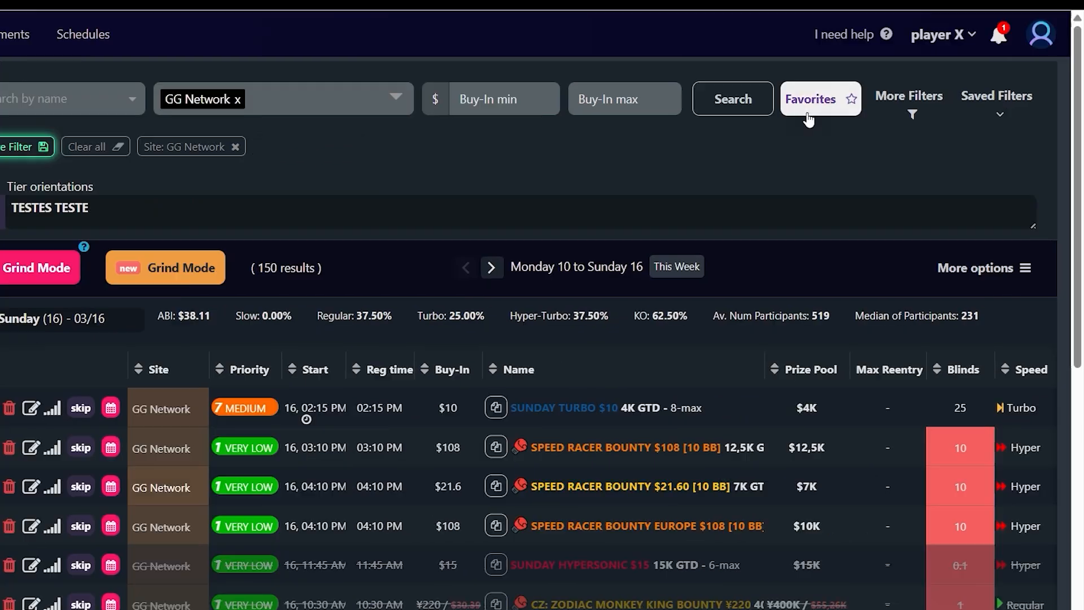
click(924, 84)
click(925, 85)
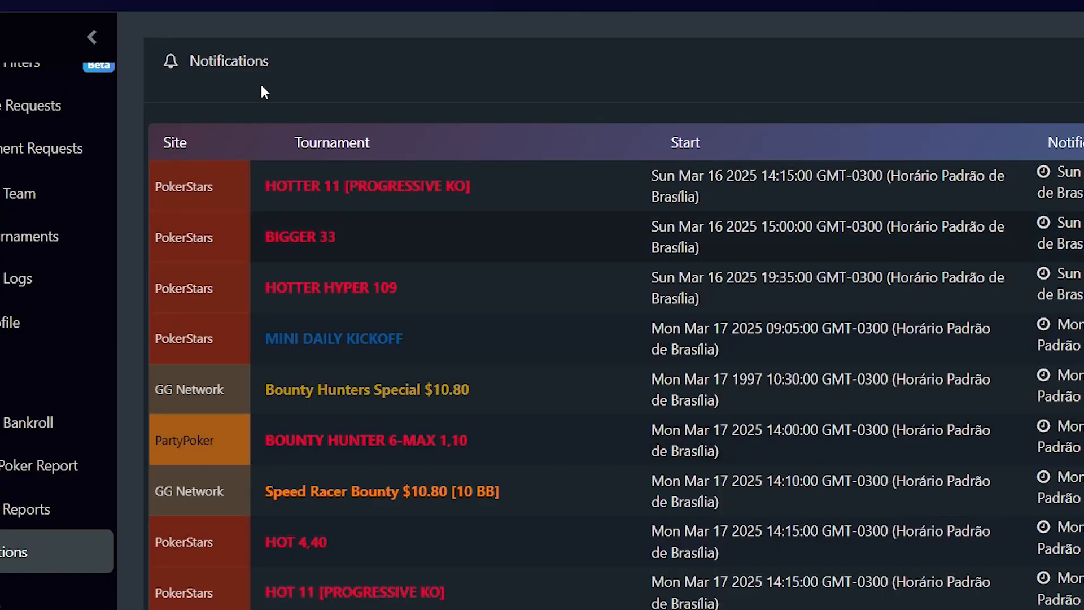
click(92, 37)
scroll(902, 133, down, 1)
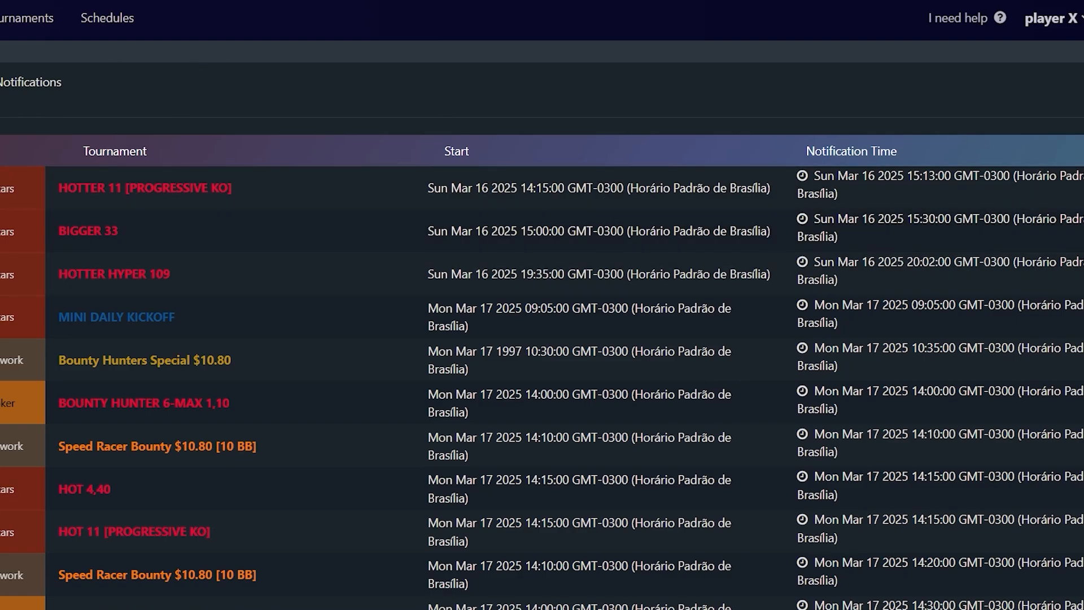
- Open the Playing Poker Report and collapse the navigation menu
click(1, 62)
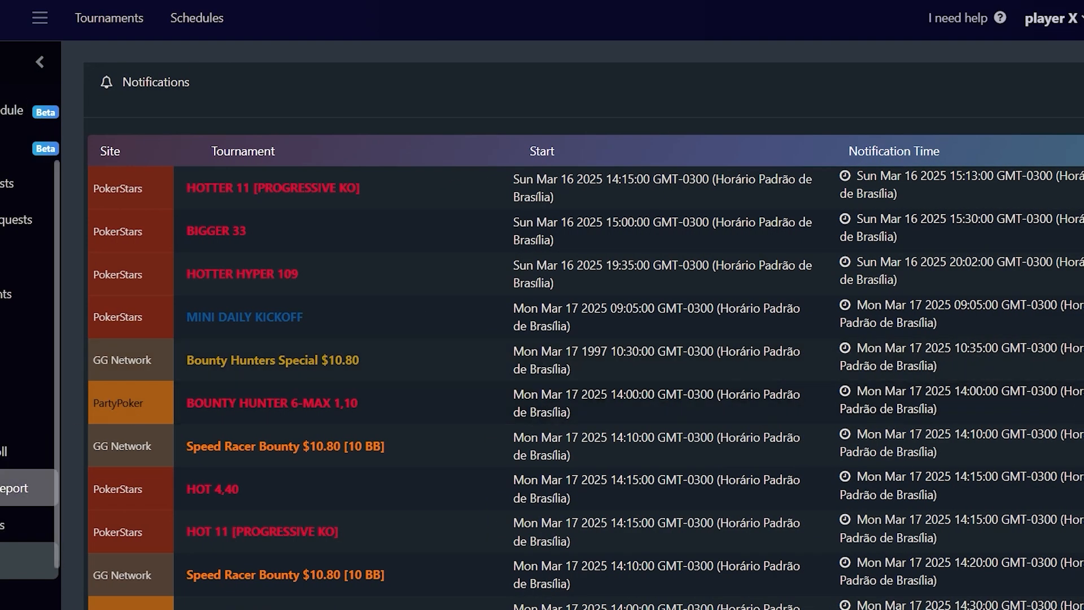
scroll(7, 244, up, 2)
scroll(6, 264, down, 2)
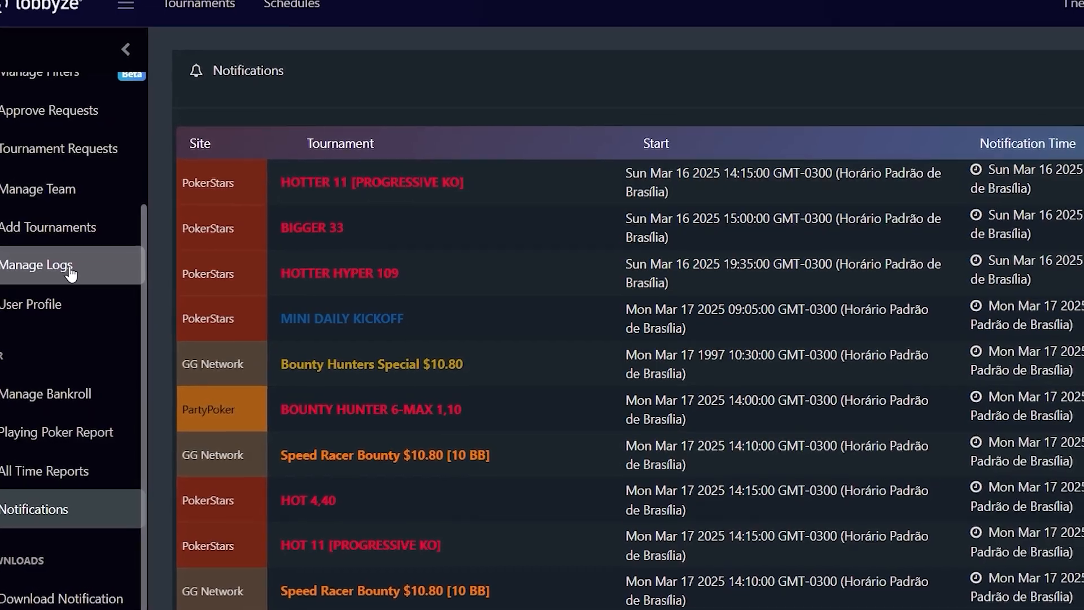
click(108, 433)
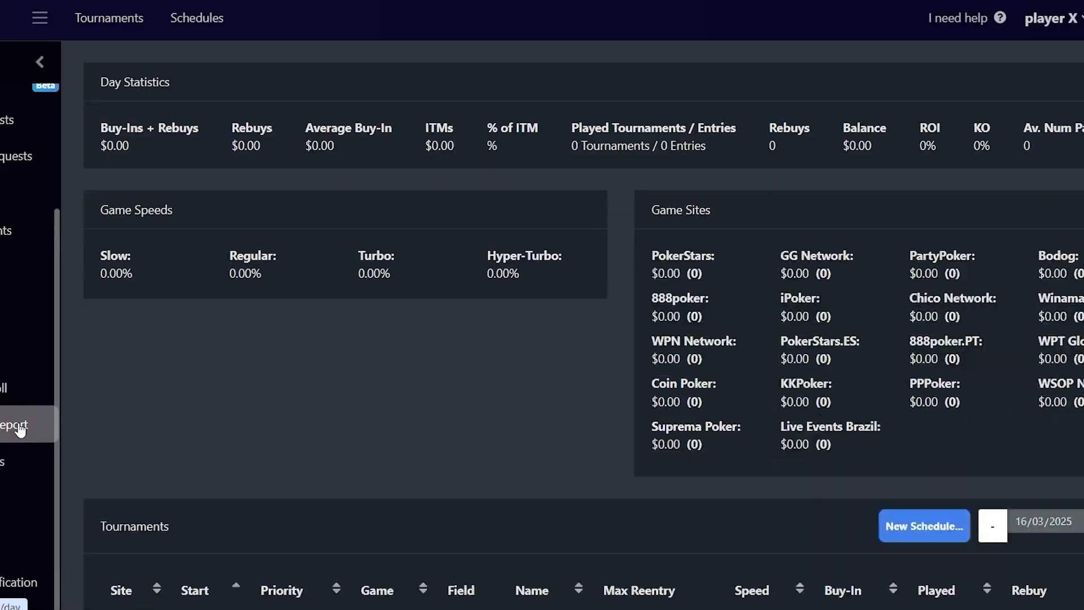
click(39, 64)
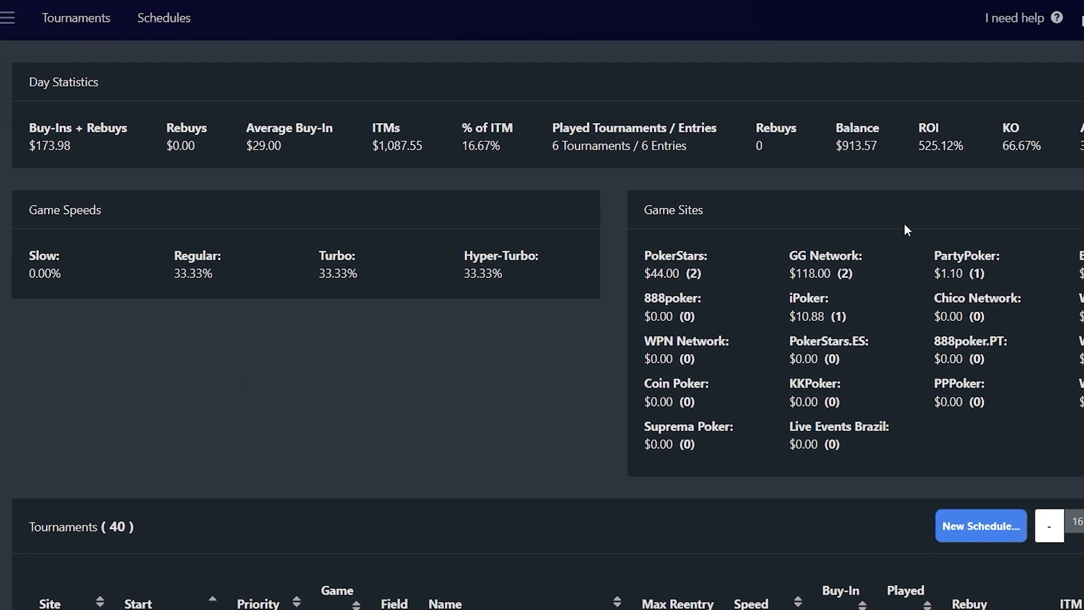
- Examine the day statistics for buy-ins, rebuys, average buy-in, ITMs and played tournaments
drag(55, 163, 2, 125)
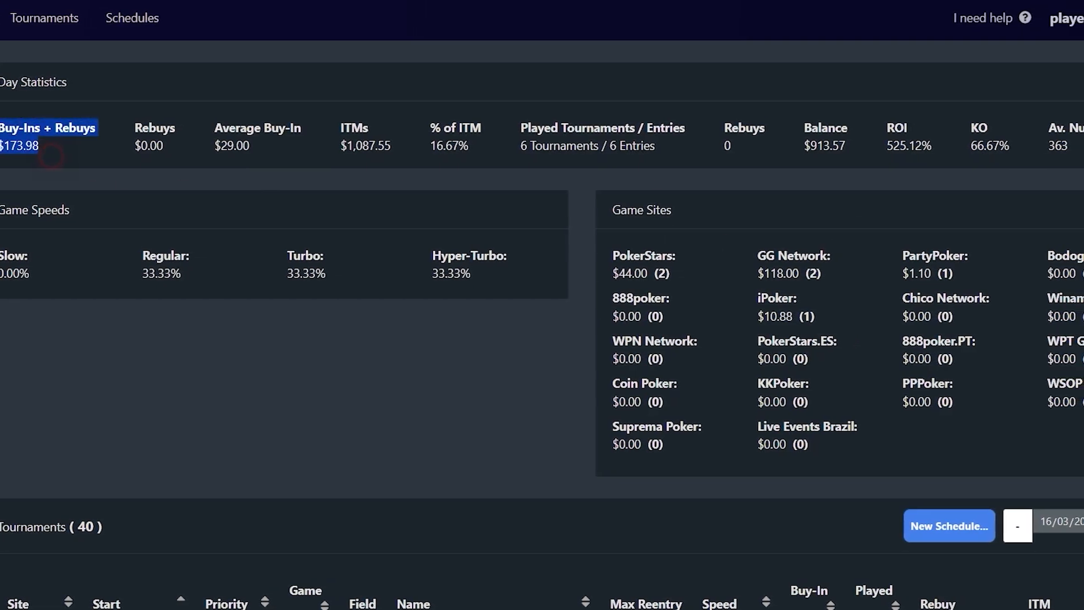
click(426, 125)
drag(286, 150, 206, 126)
click(371, 73)
drag(317, 126, 404, 148)
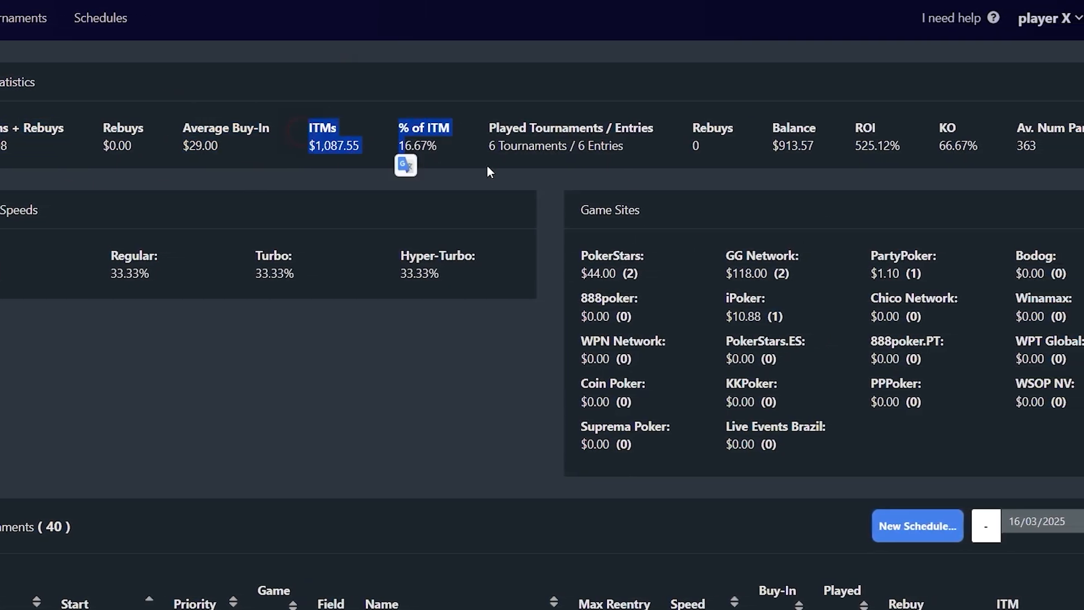
click(457, 146)
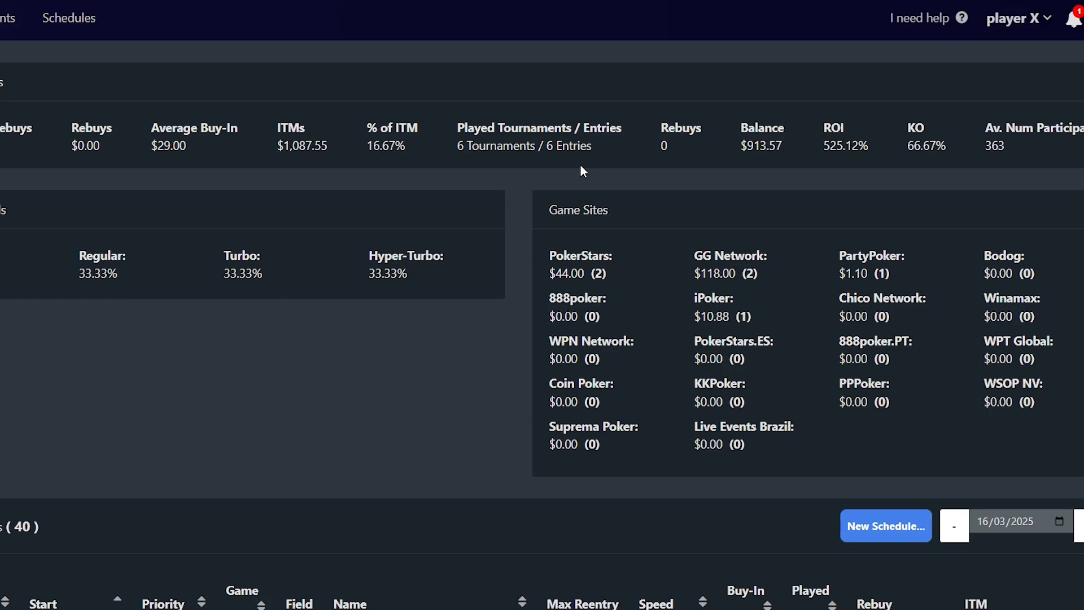
- Mark the MINI SUNDAY KICKOFF $11 tournament as played with 1 rebuy and an ITM of 2000
scroll(565, 170, down, 4)
scroll(678, 255, up, 1)
scroll(814, 335, down, 3)
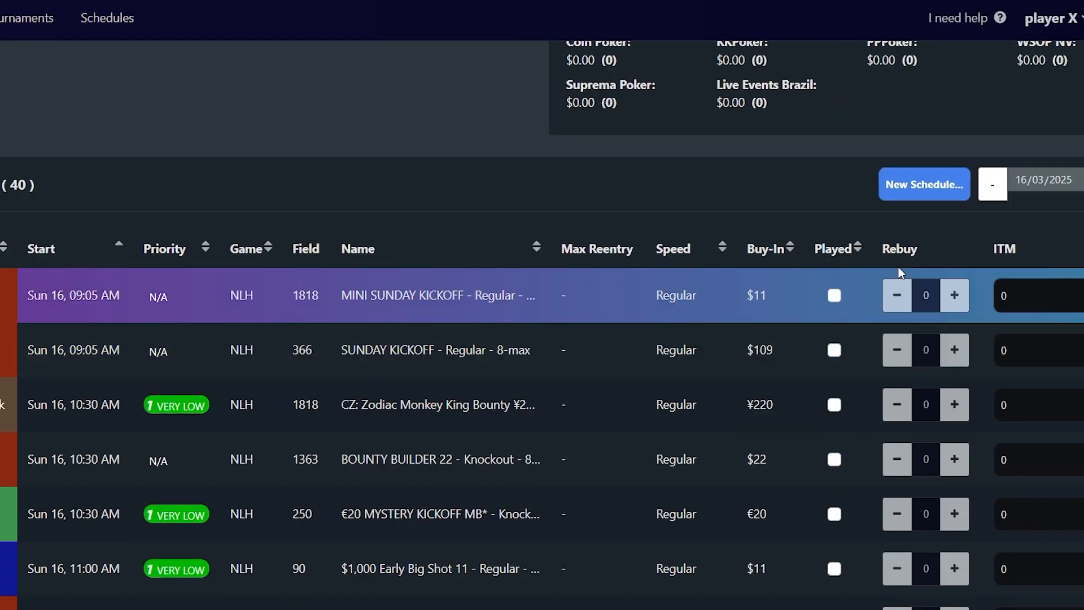
click(835, 295)
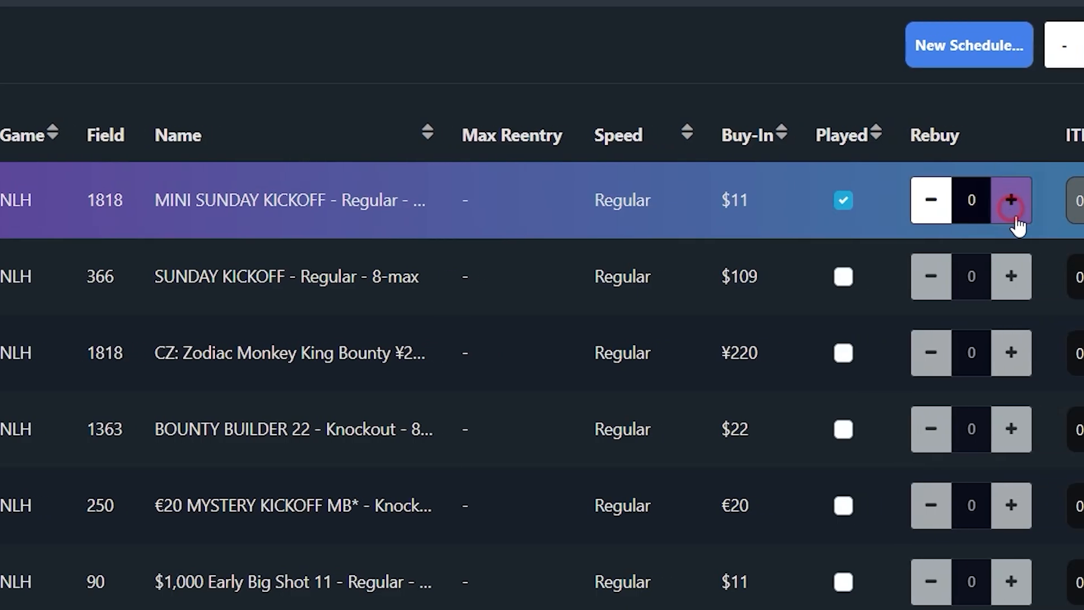
click(1065, 210)
drag(1060, 208, 934, 153)
text(2000)
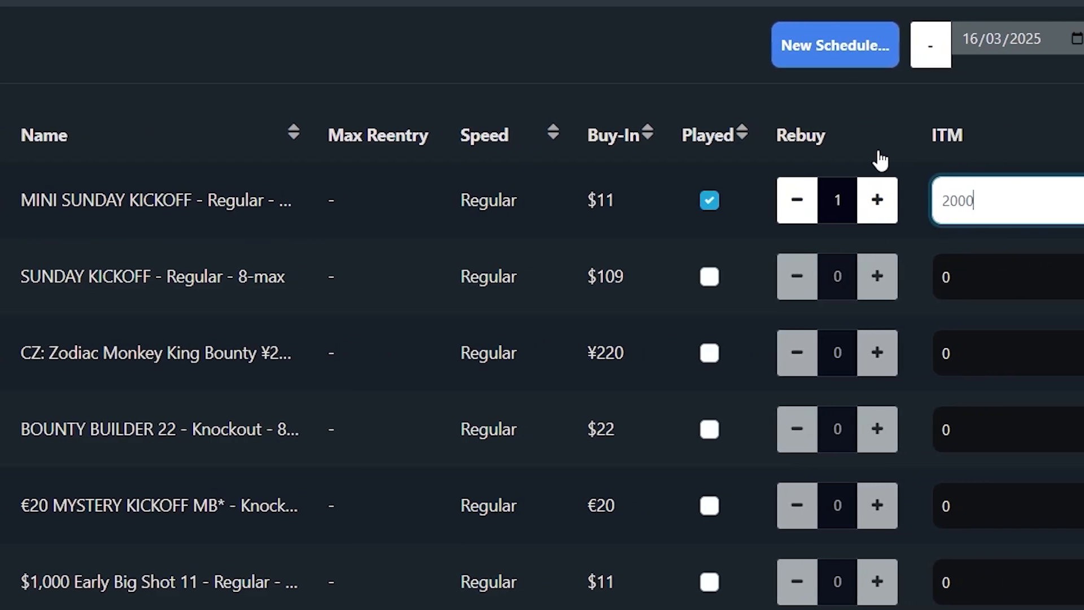
click(179, 31)
scroll(434, 358, up, 4)
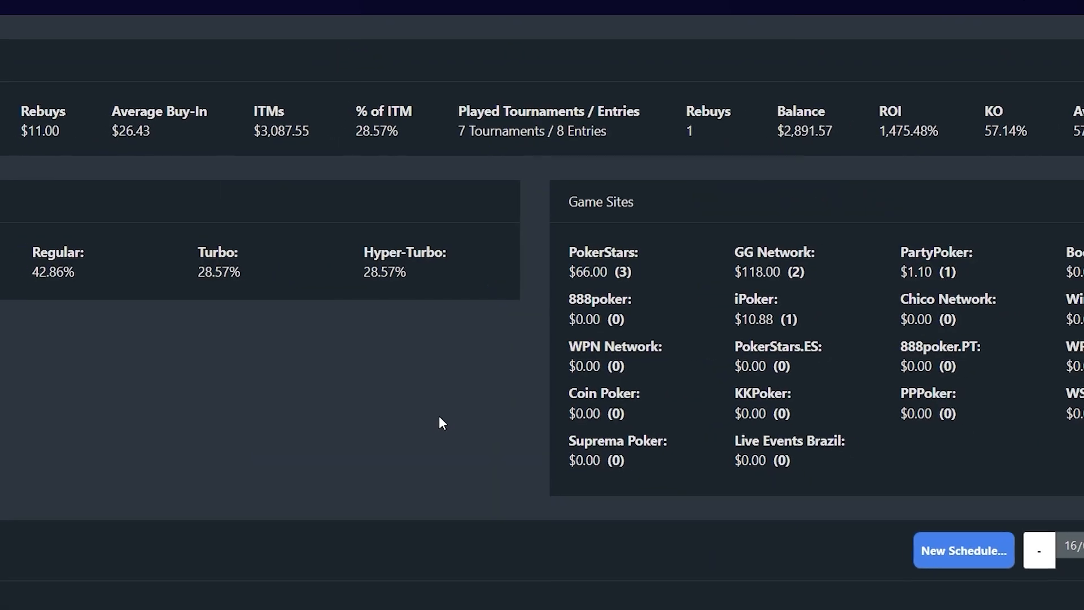
- Change the report date to 14/03/2025
scroll(445, 405, down, 7)
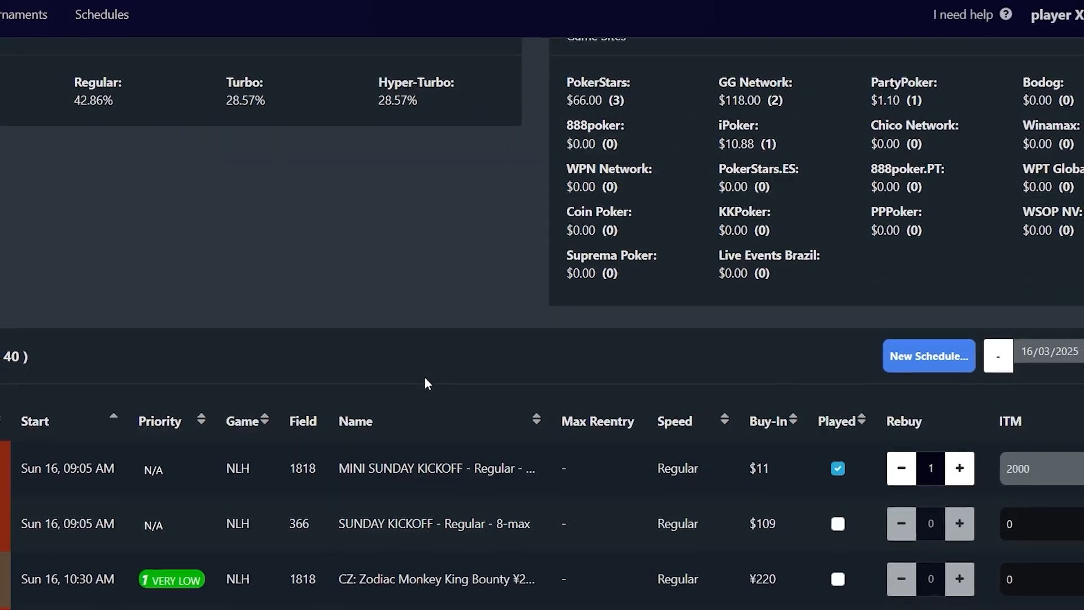
scroll(395, 290, up, 3)
scroll(570, 421, up, 5)
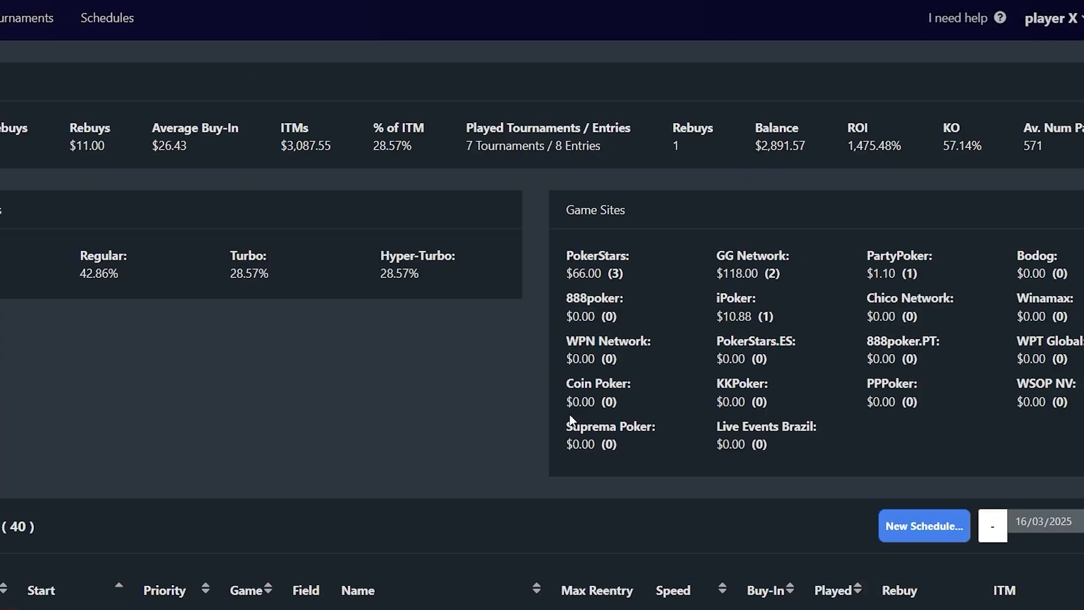
click(995, 531)
scroll(1009, 450, down, 3)
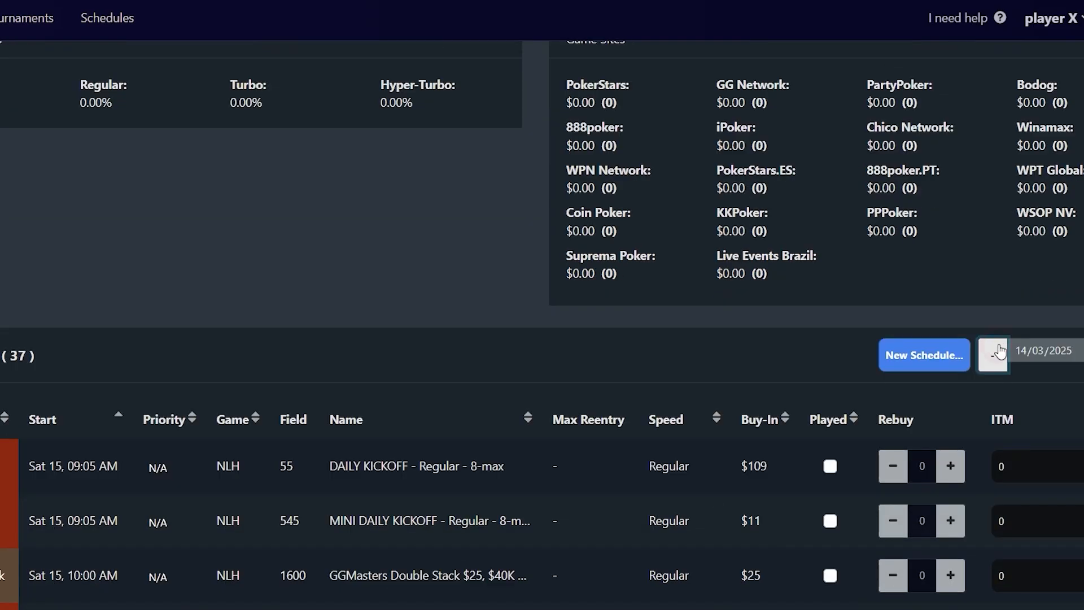
click(995, 356)
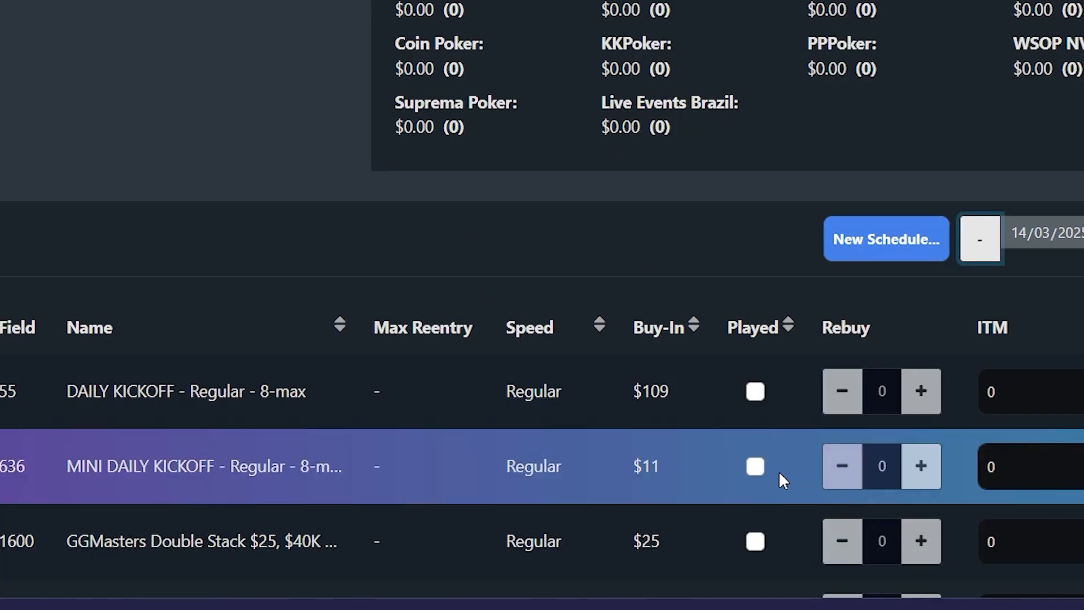
- Mark Friday's MINI DAILY KICKOFF $11 and DAILY KICKOFF $109 as played, with an ITM of 500 for DAILY KICKOFF, and review the day statistics
click(752, 468)
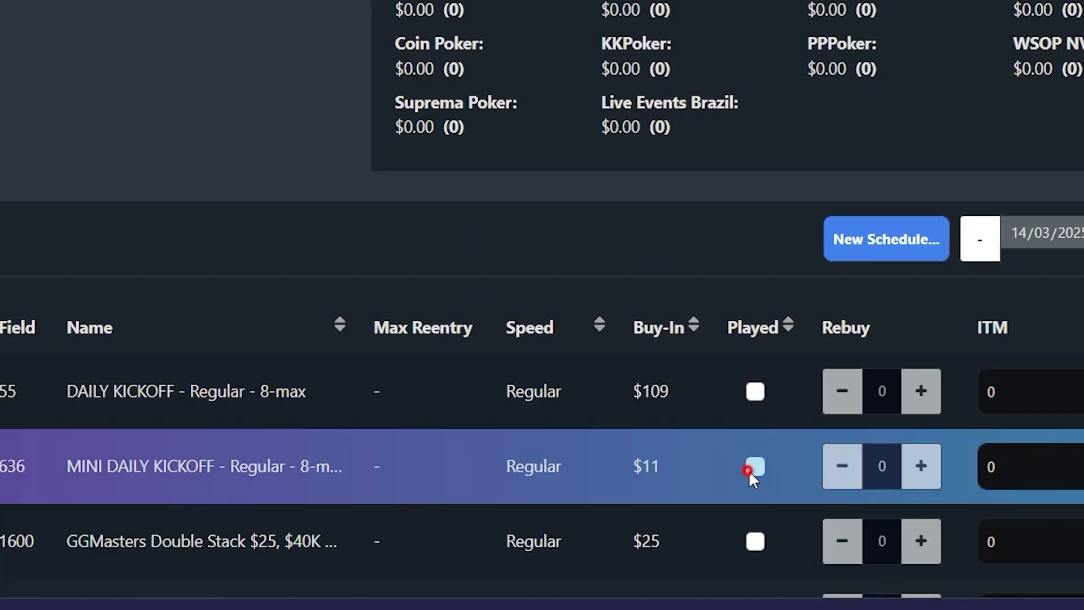
click(755, 391)
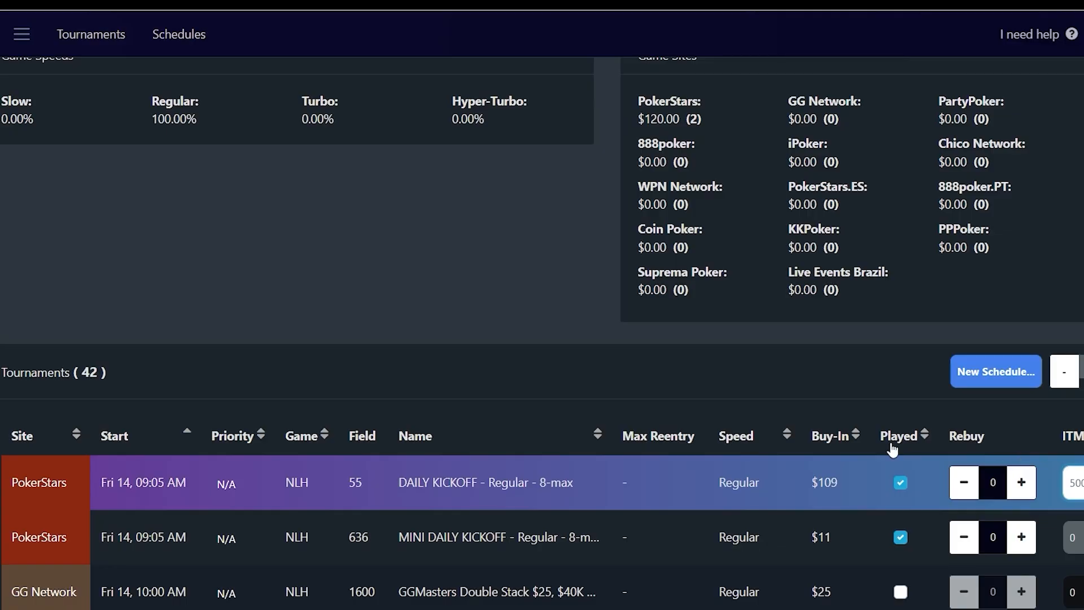
click(396, 345)
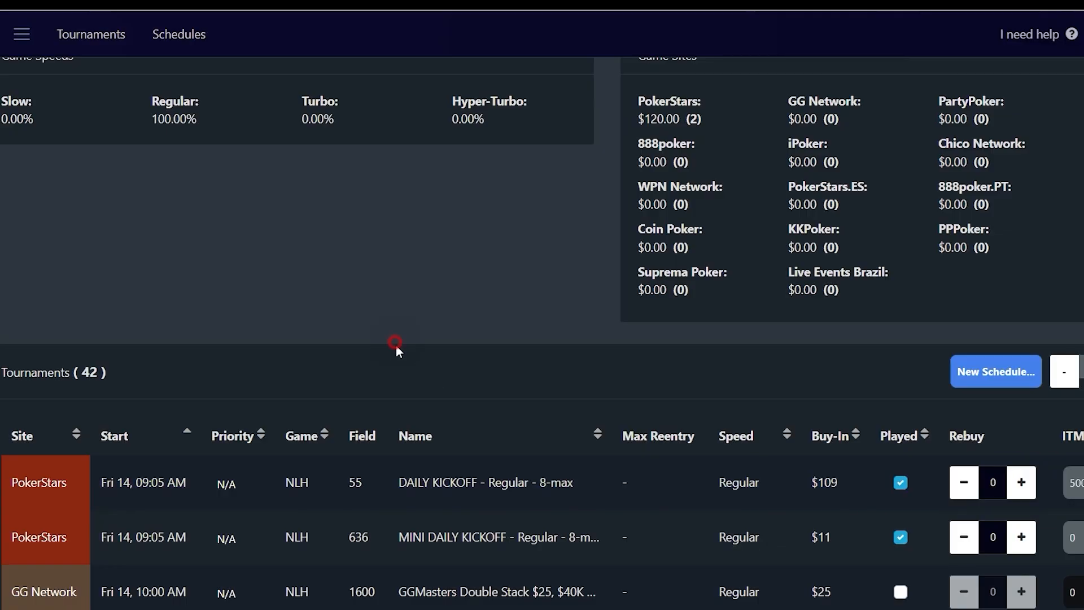
scroll(397, 347, up, 3)
scroll(486, 371, down, 10)
scroll(487, 371, up, 10)
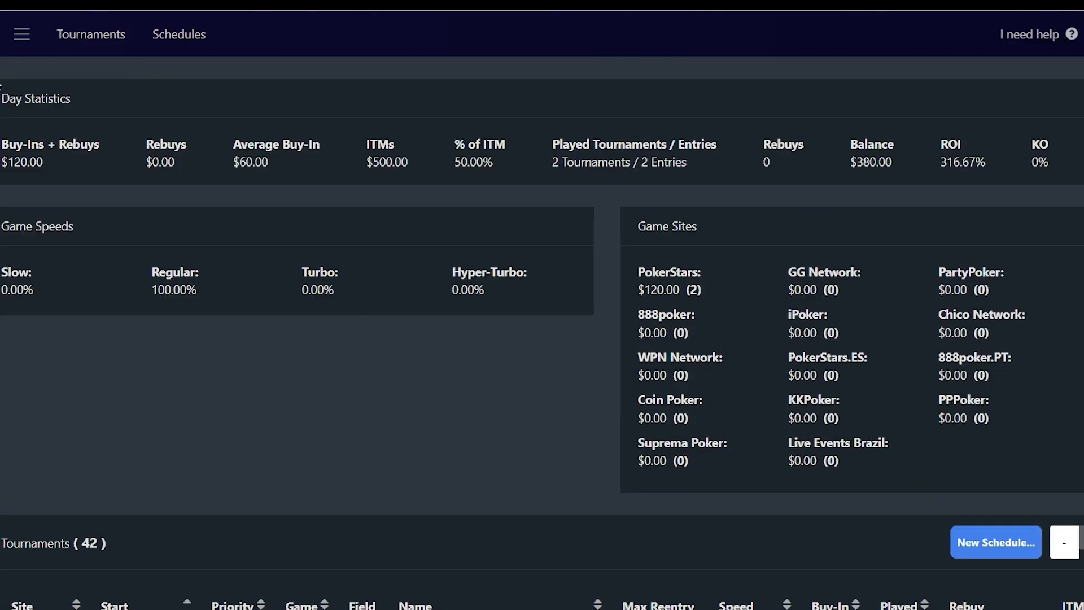
- Open All Time Reports, collapse the navigation menu and view the cumulative total graph
click(20, 35)
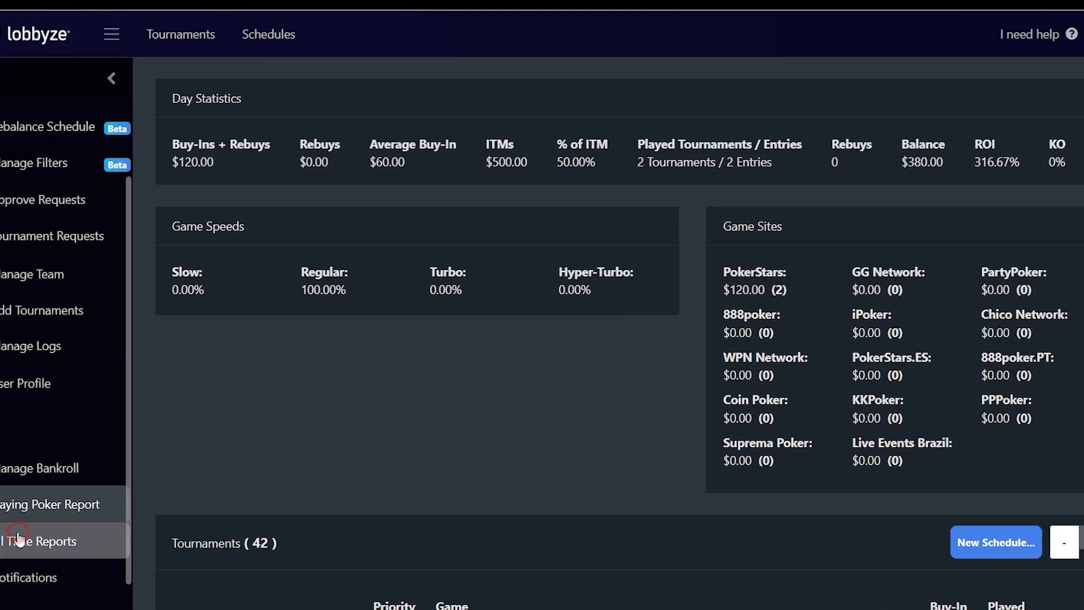
click(34, 537)
click(111, 78)
scroll(469, 347, down, 6)
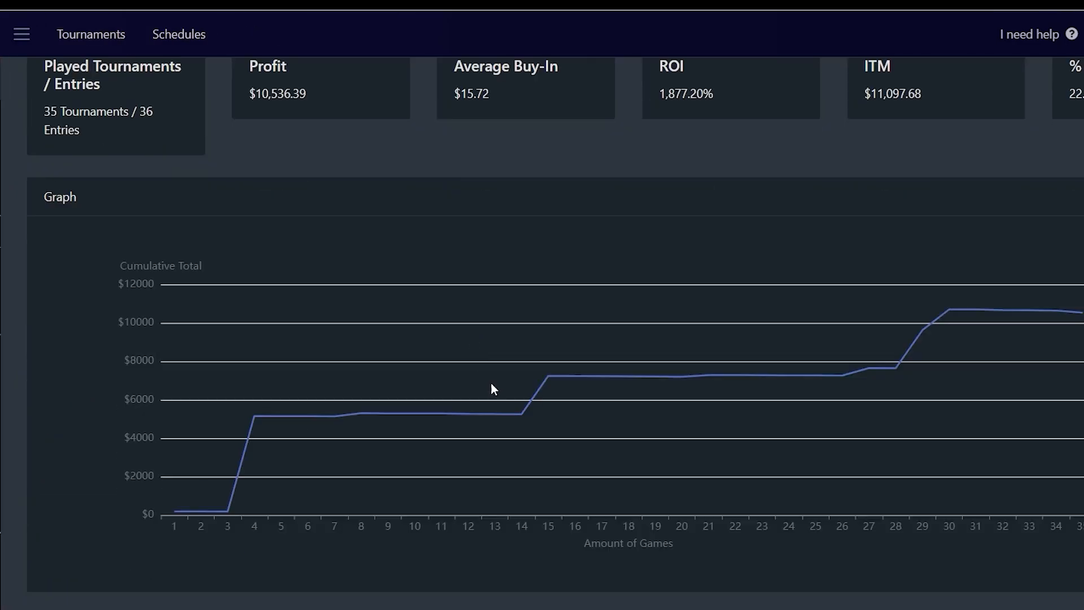
- Examine the report's filters and its played tournaments, profit, average buy-in and ROI figures
scroll(700, 455, up, 4)
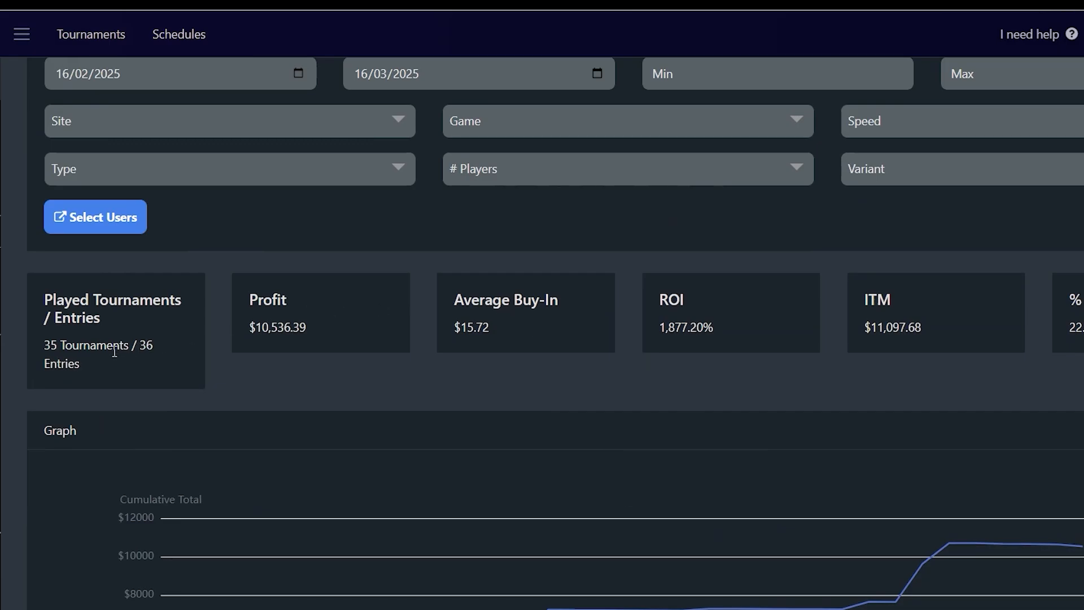
scroll(113, 343, up, 1)
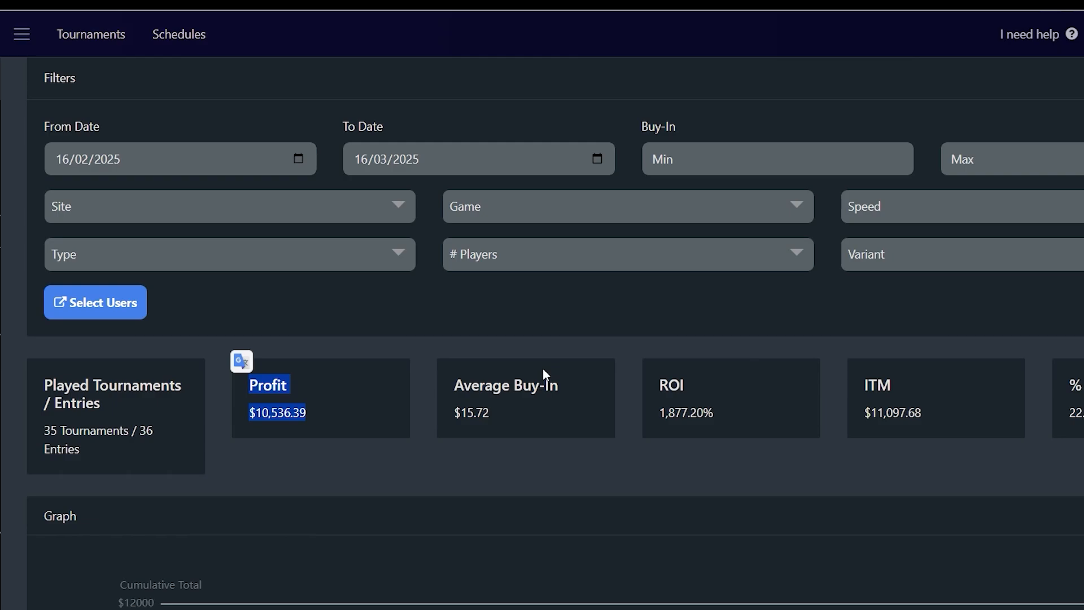
click(545, 373)
drag(543, 409, 452, 375)
click(749, 385)
drag(771, 414, 625, 375)
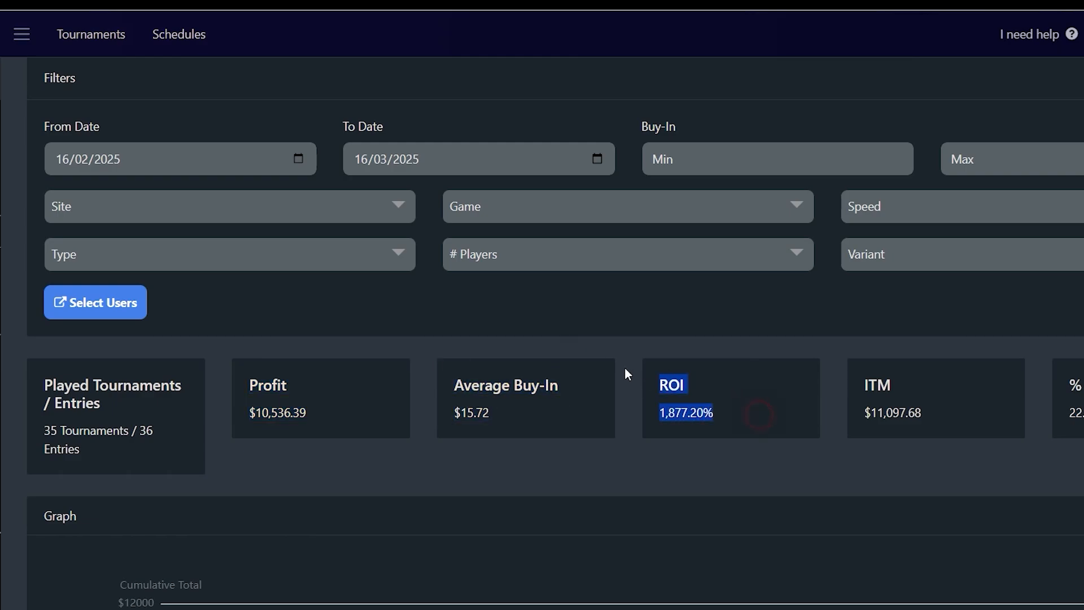
- Examine the ITM figures in All Time Reports and open the Playing Poker Report with the navigation menu collapsed
click(860, 391)
drag(977, 405, 1028, 368)
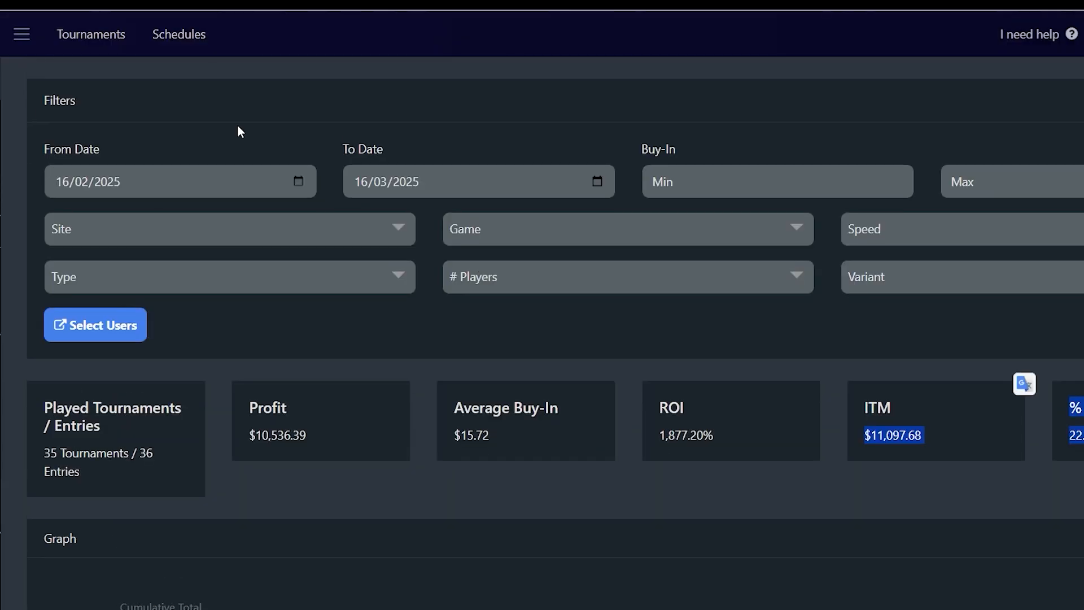
click(21, 34)
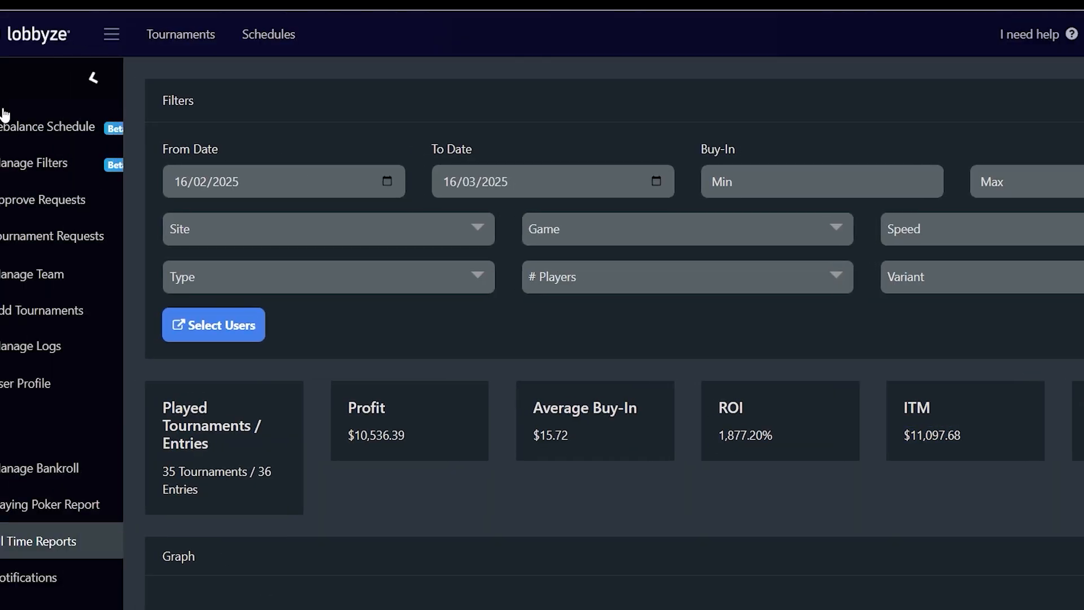
click(72, 512)
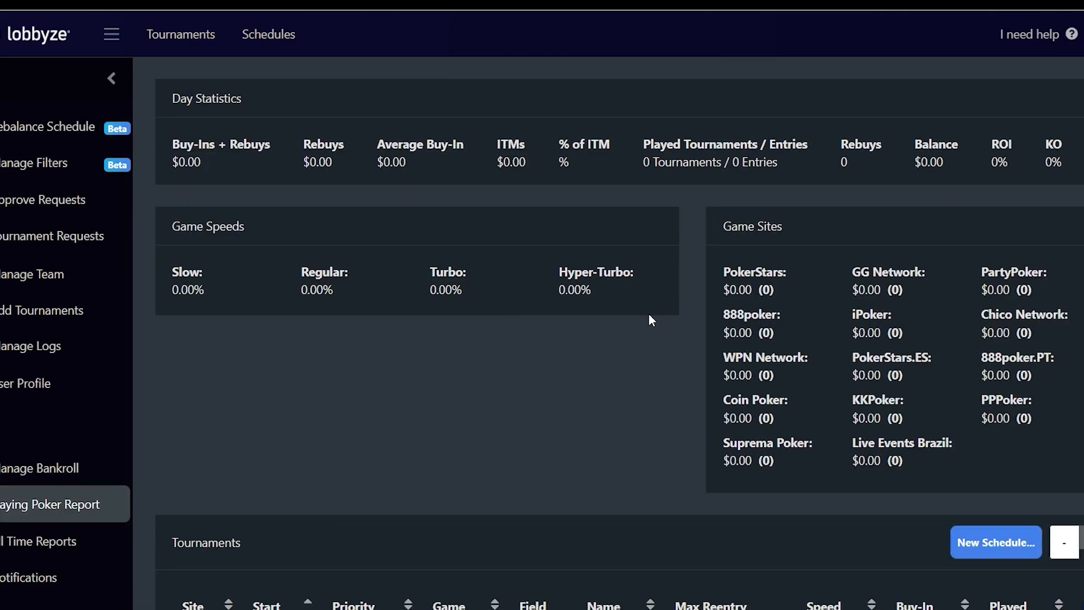
click(112, 78)
scroll(772, 397, down, 4)
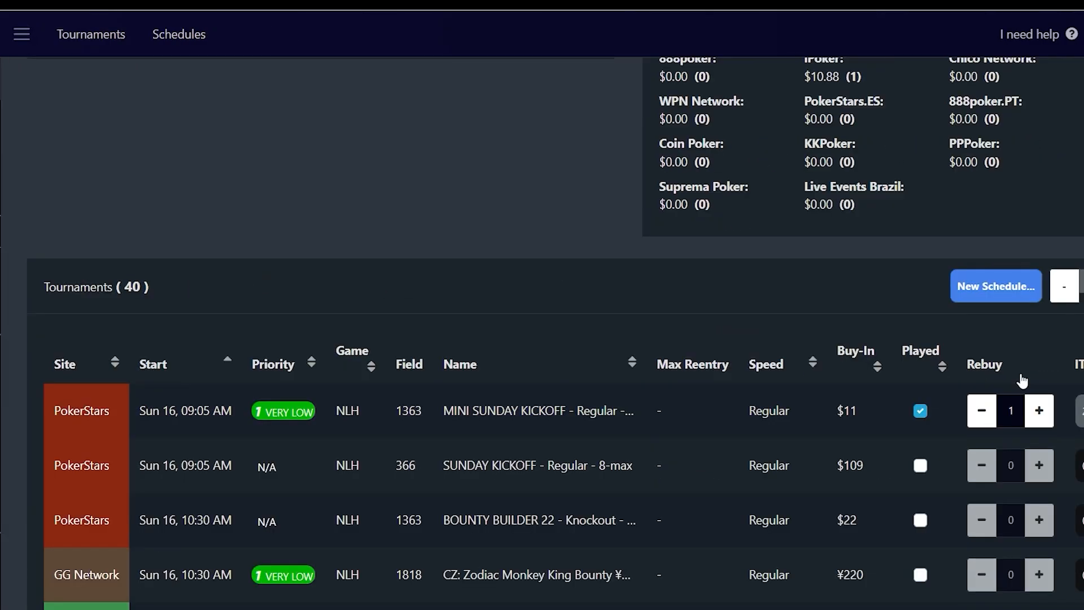
- Sort the day's tournaments so the played ones come first, and review their entries and rebuys
click(21, 34)
click(929, 350)
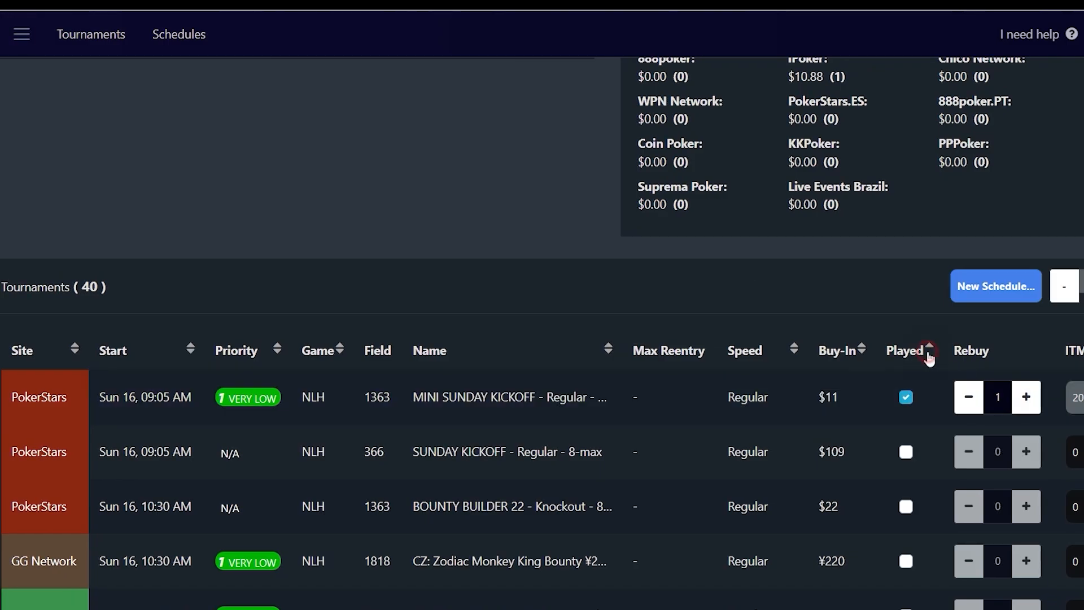
click(930, 350)
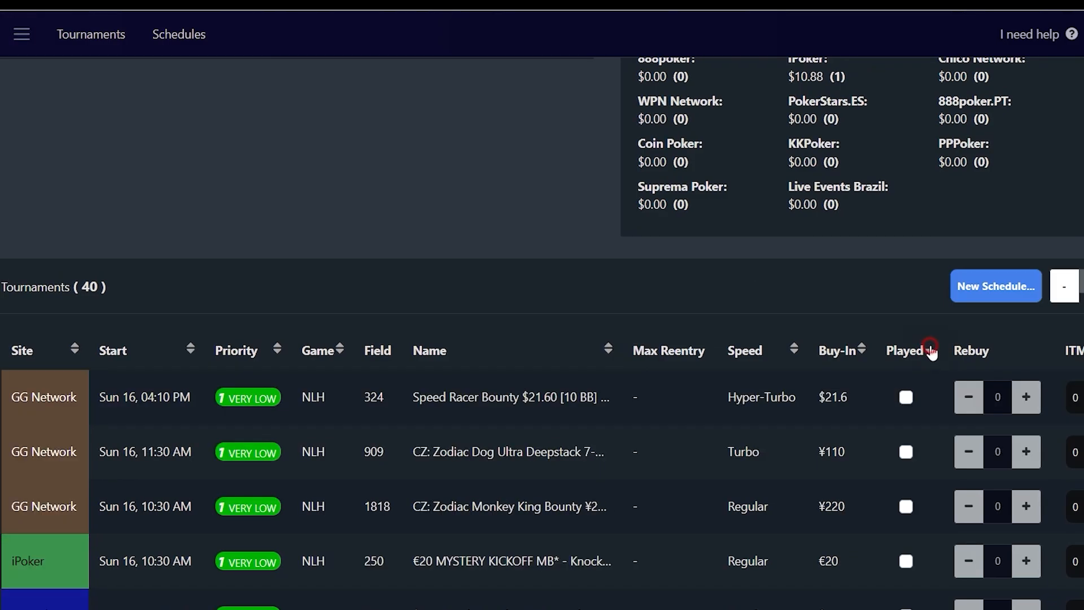
click(931, 350)
scroll(876, 261, down, 3)
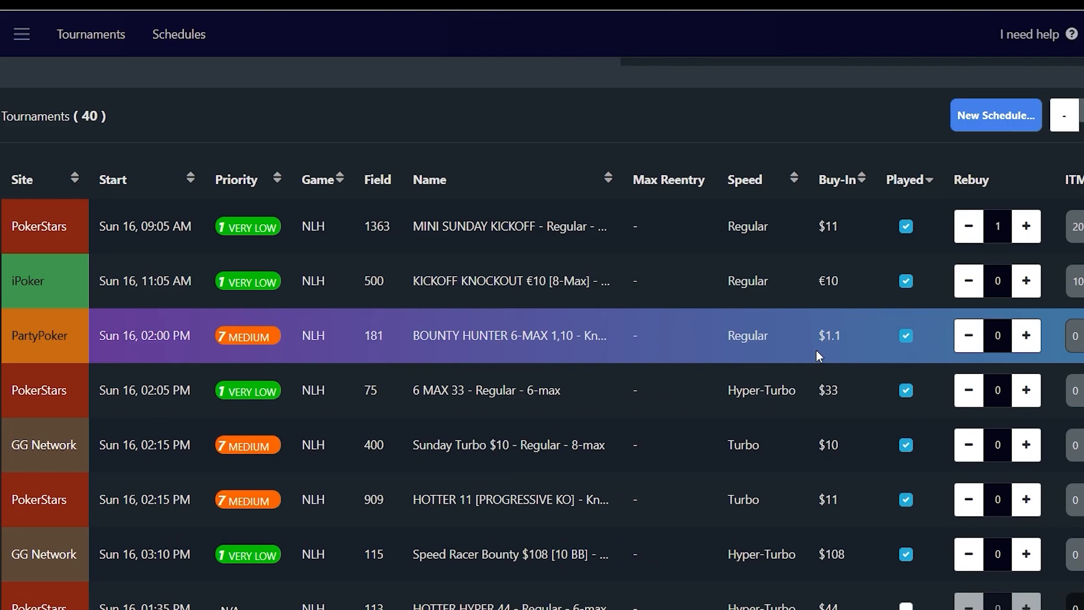
scroll(815, 350, up, 1)
scroll(884, 265, up, 2)
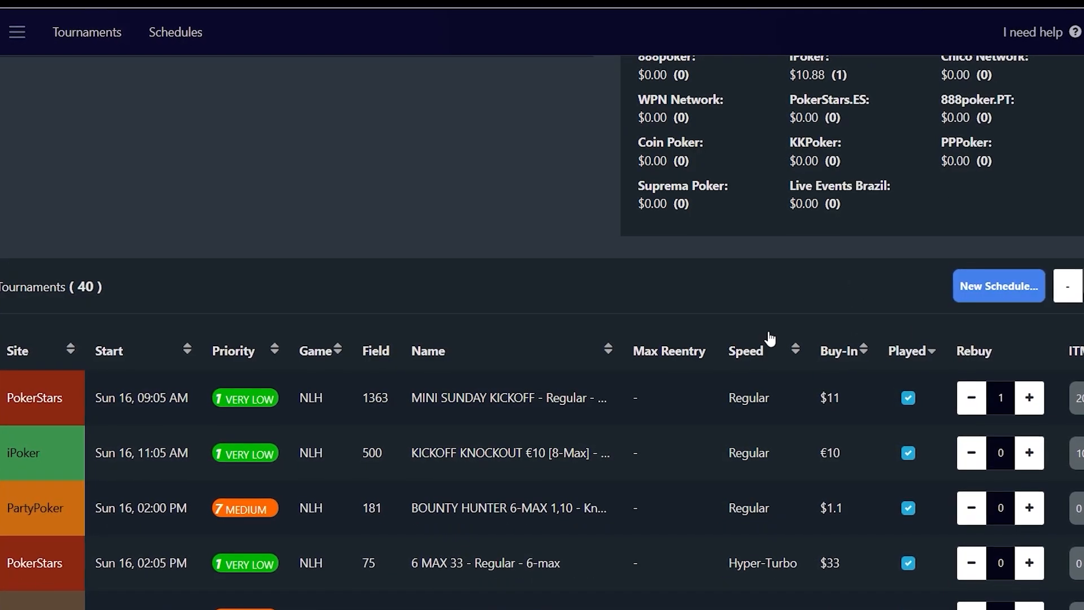
scroll(803, 243, down, 4)
scroll(804, 283, down, 2)
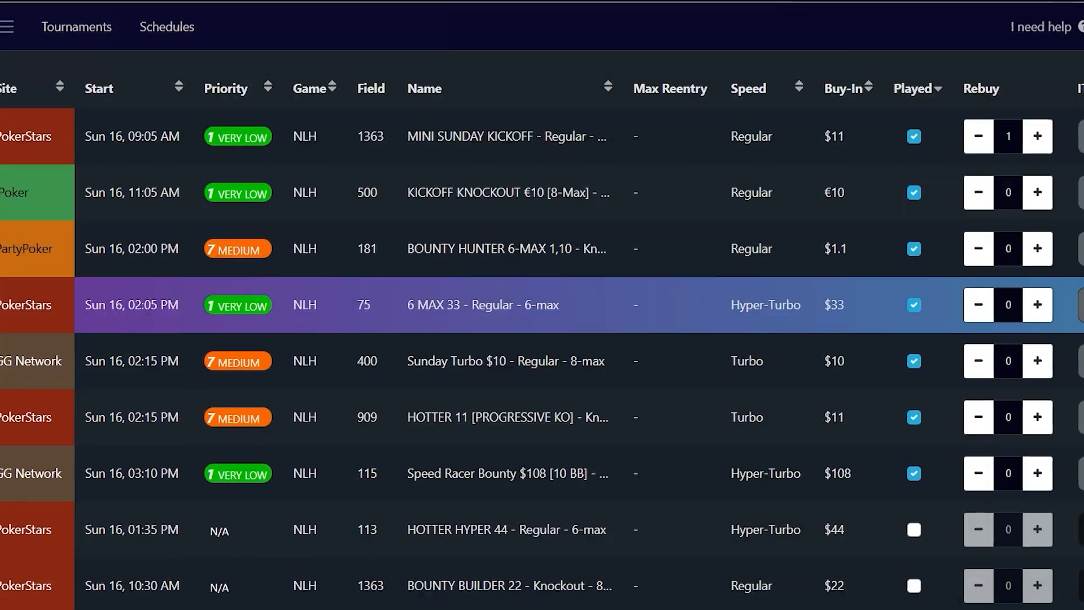
scroll(804, 280, up, 1)
scroll(804, 285, up, 8)
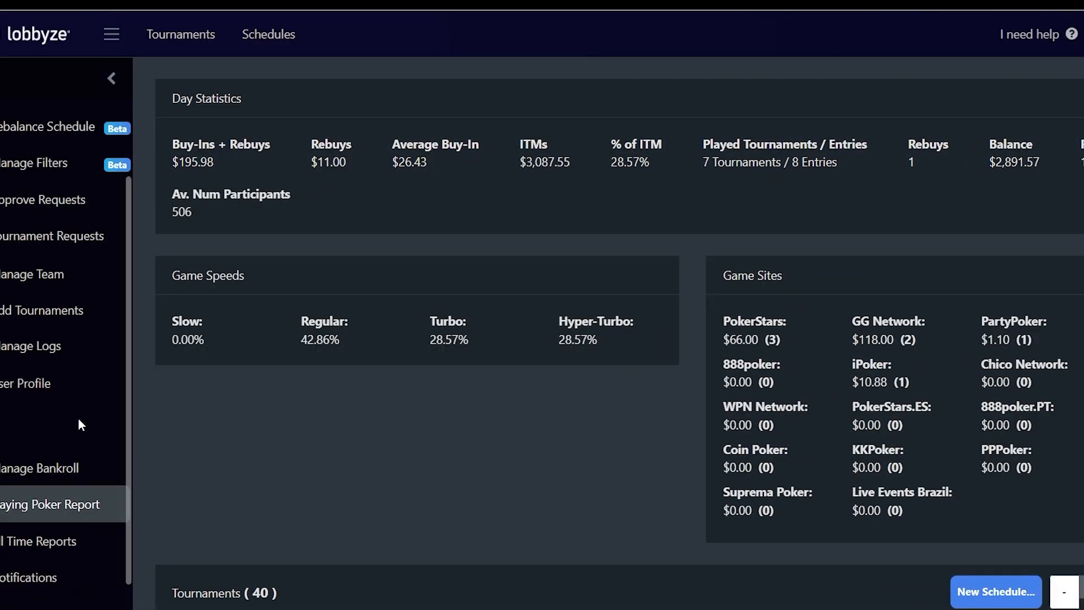
- Open Manage Bankroll and add iPoker as a new site with an initial cash of $100
click(68, 465)
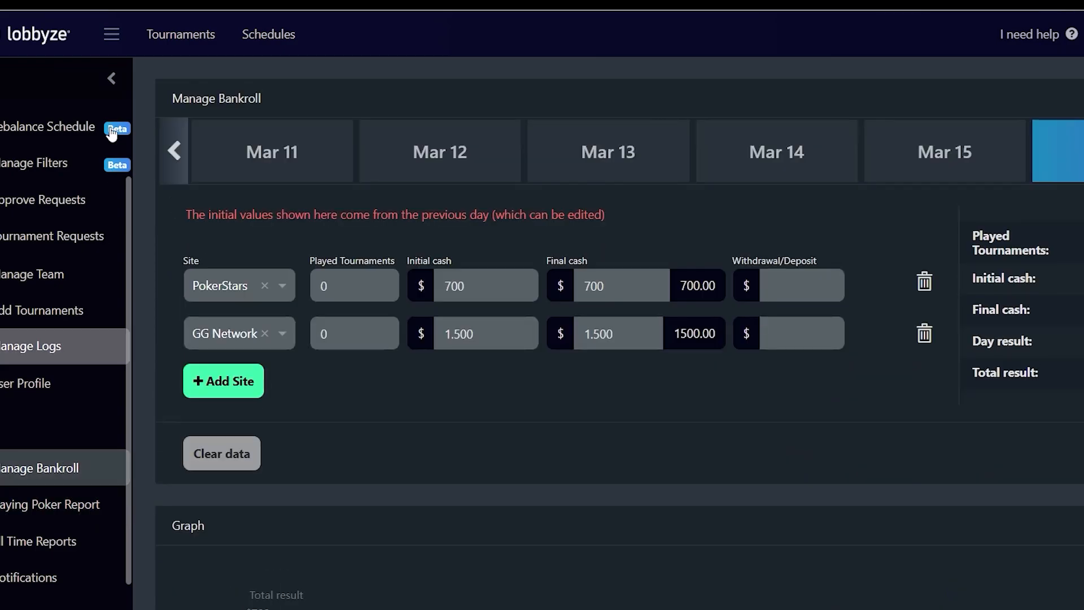
click(115, 78)
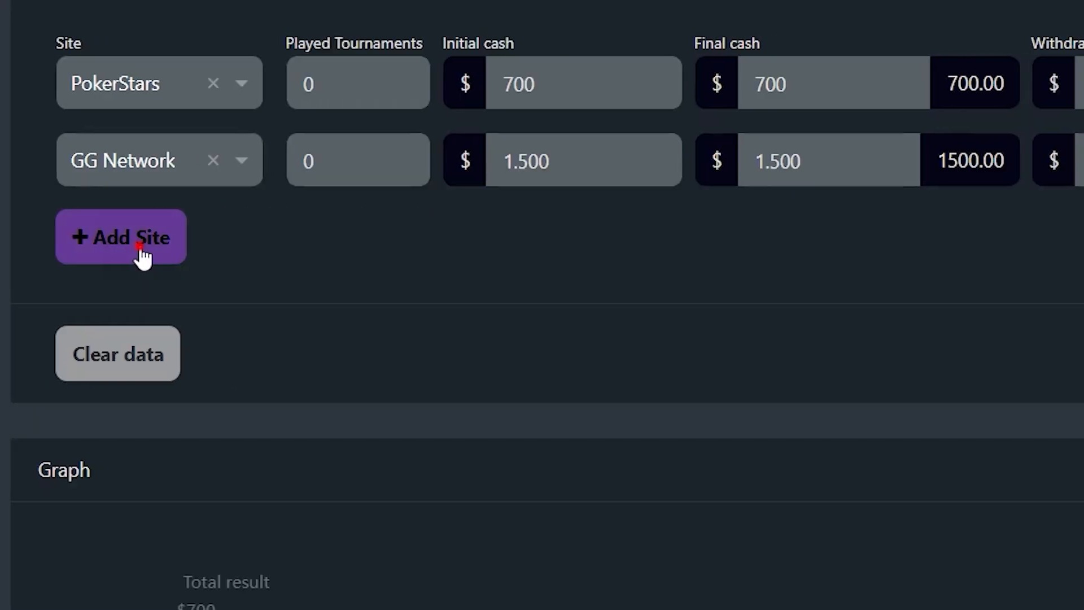
click(95, 381)
click(136, 452)
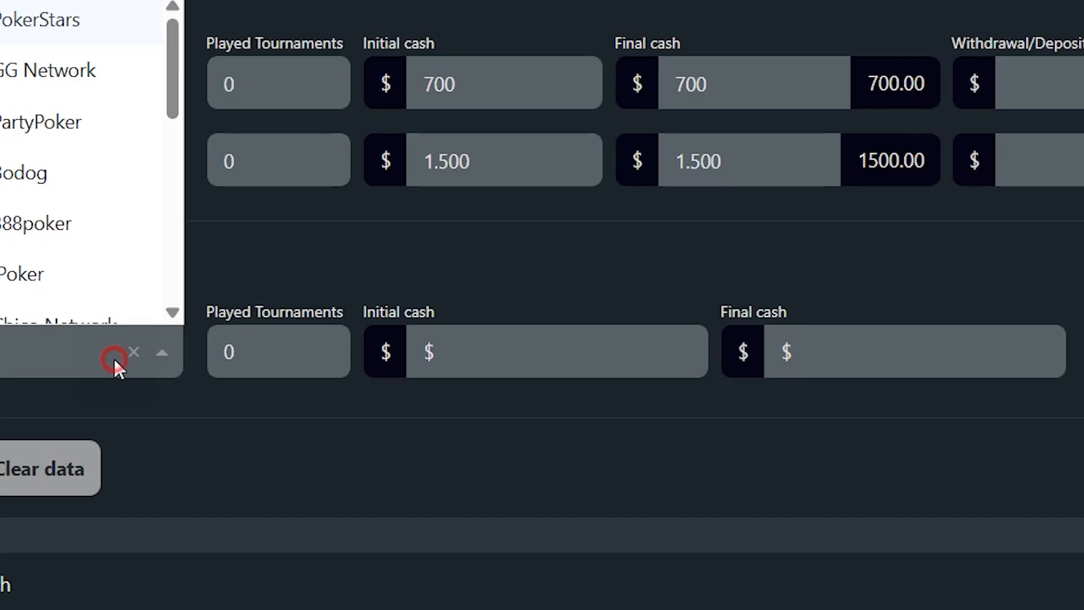
click(39, 284)
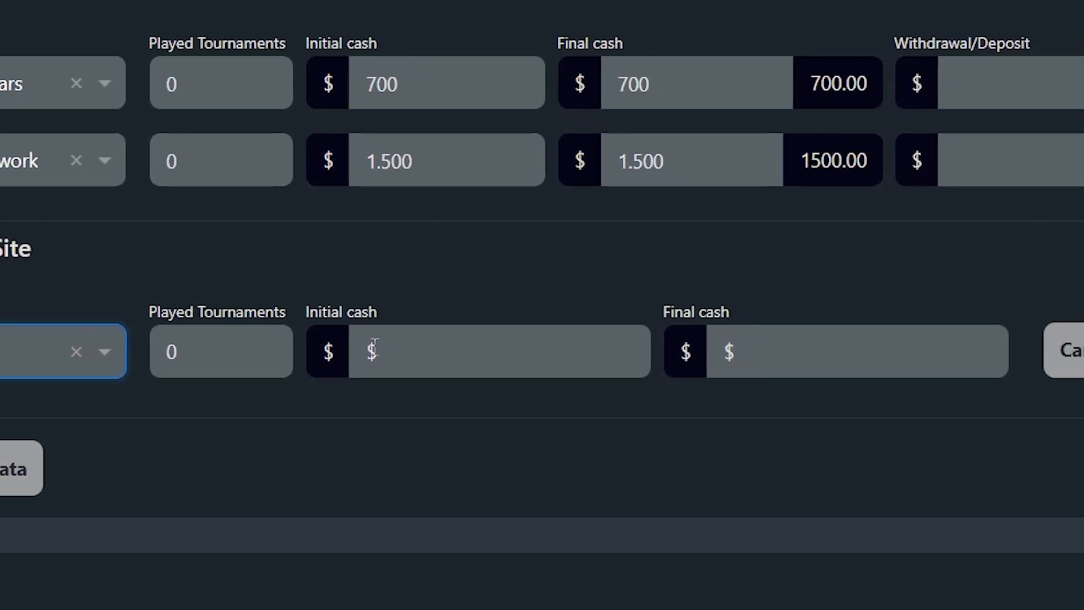
click(432, 348)
text(100)
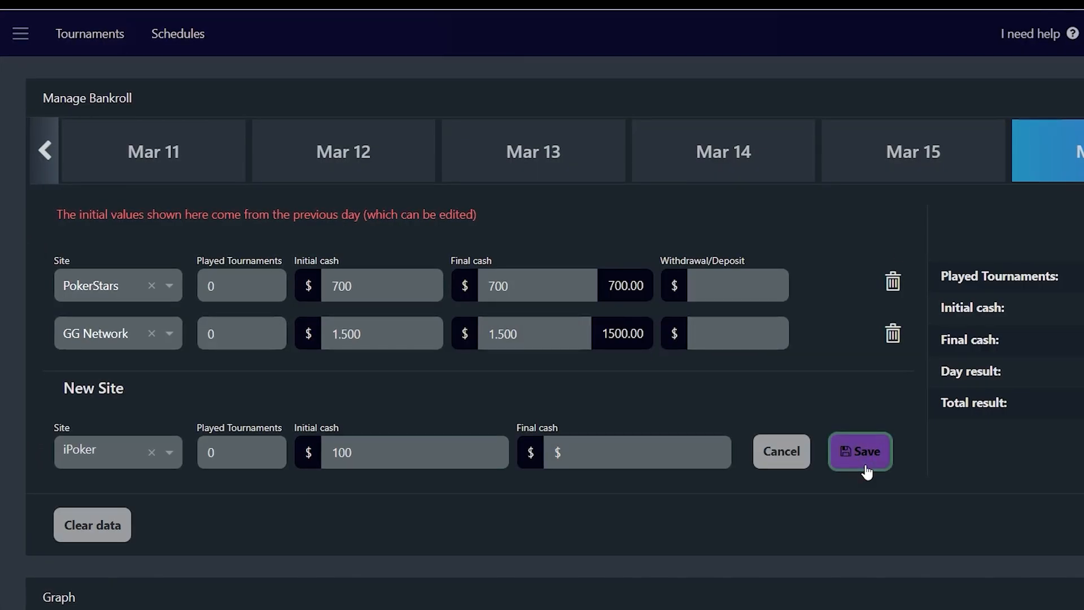
click(1083, 375)
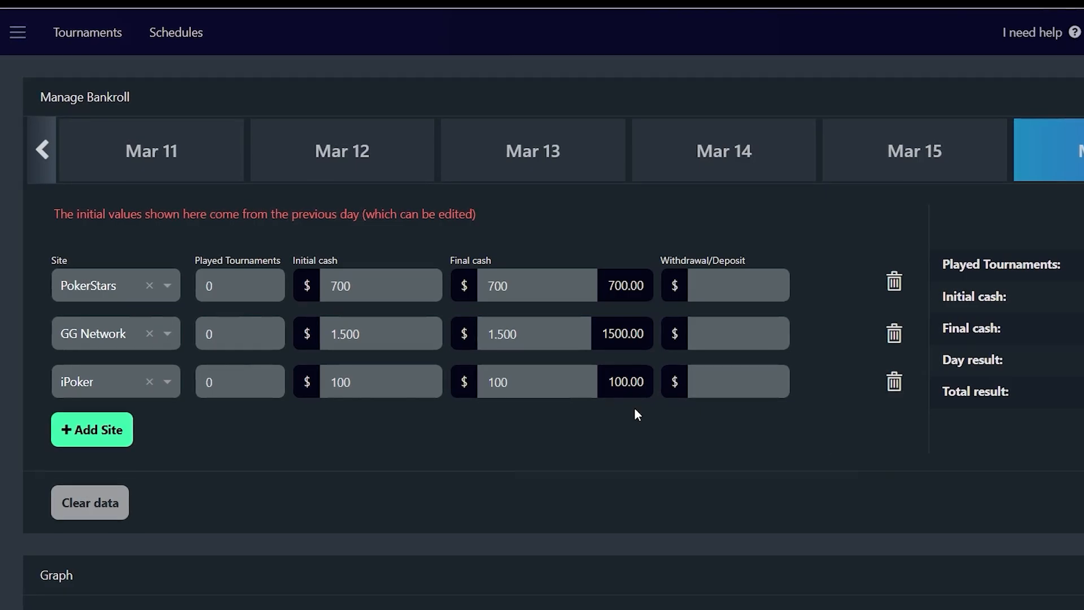
- Set iPoker's final cash to 600
double_click(574, 384)
text(600)
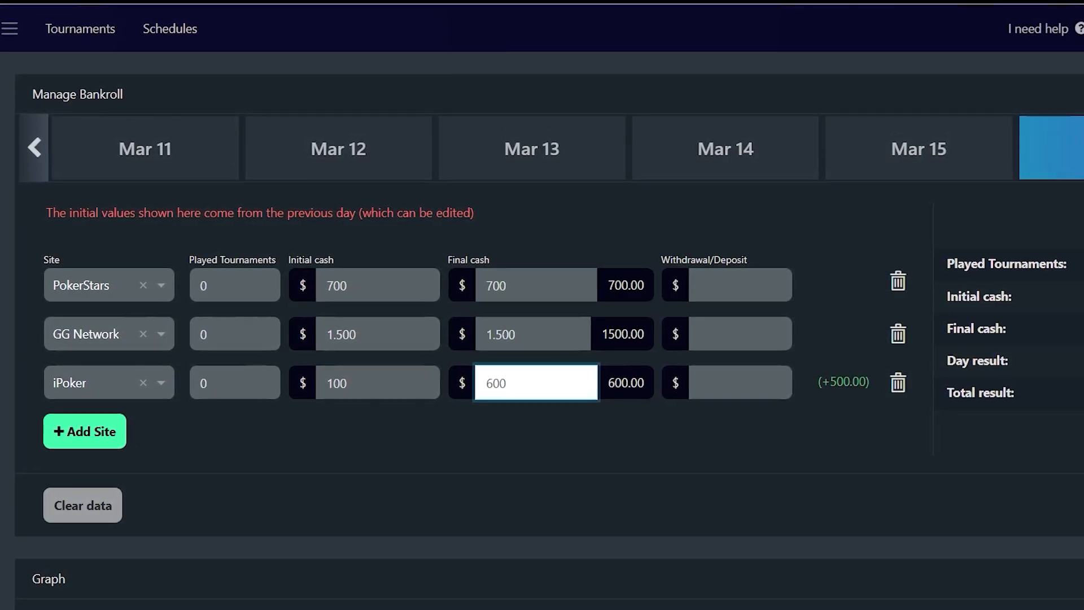
click(569, 450)
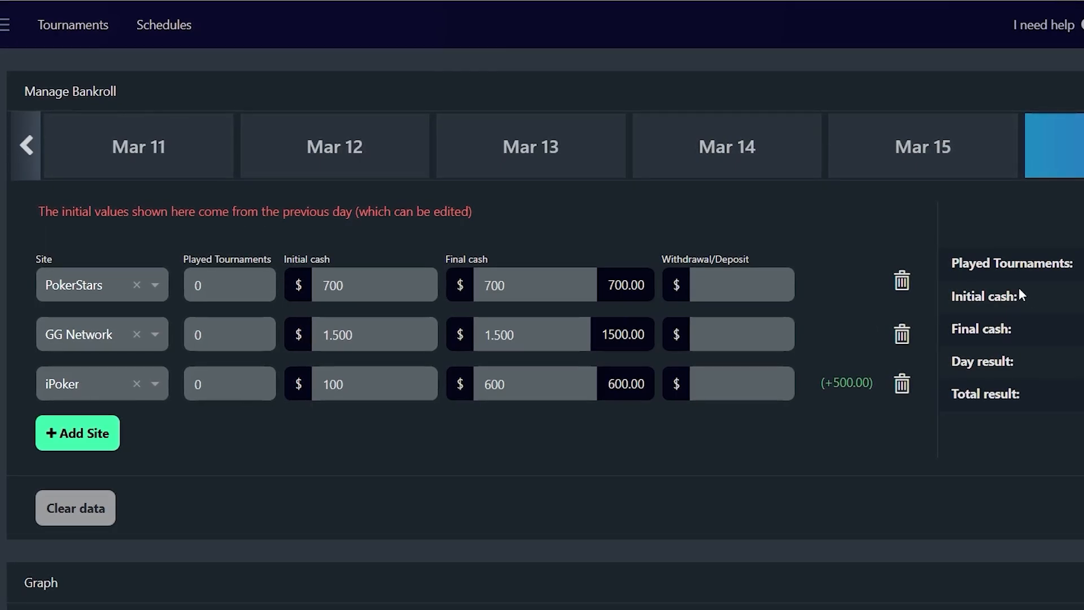
- Look through the bankroll of earlier days such as Mar 14, the results graph and the list of available sites
scroll(415, 316, down, 1)
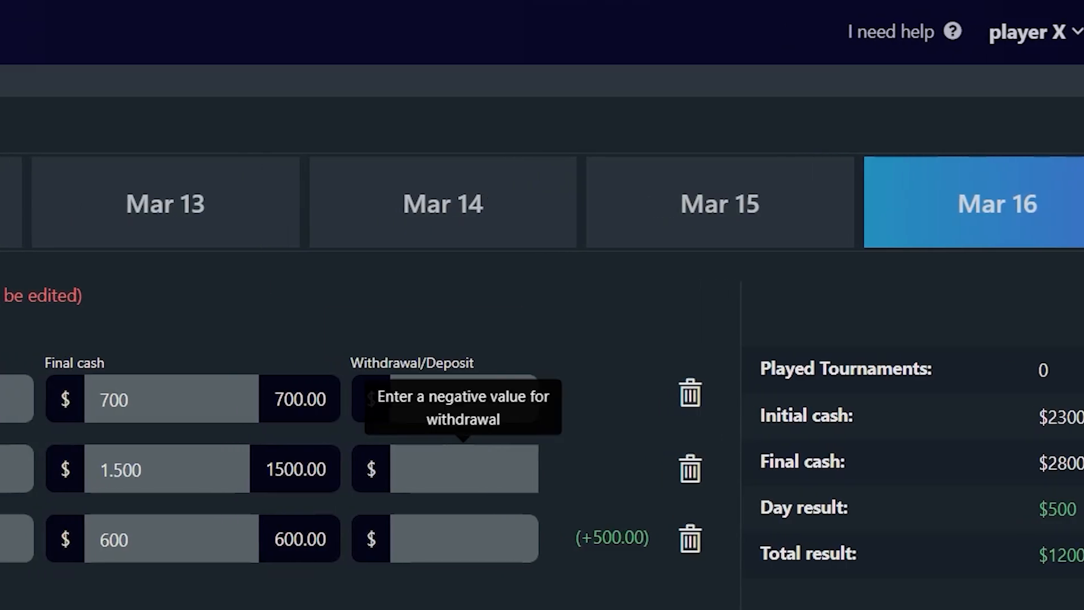
click(729, 234)
click(388, 199)
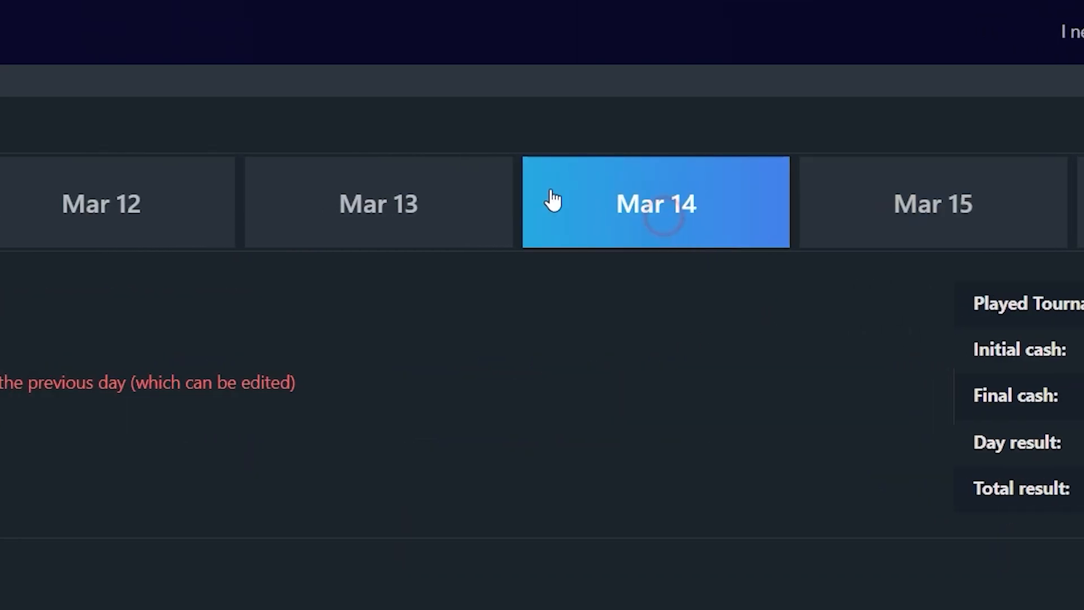
click(194, 208)
click(170, 211)
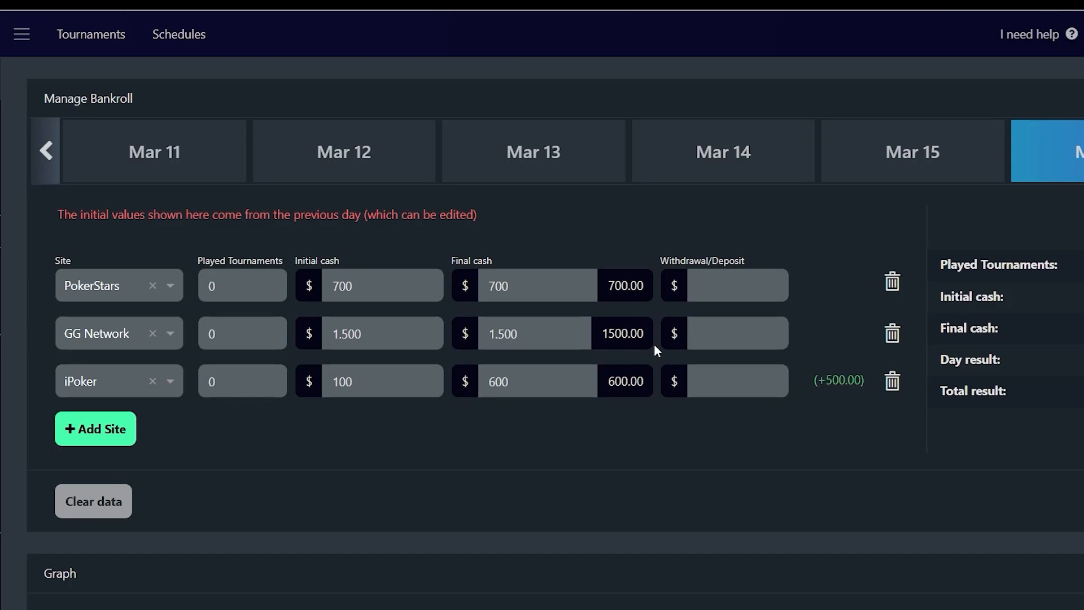
scroll(853, 305, down, 4)
scroll(920, 310, up, 7)
click(121, 374)
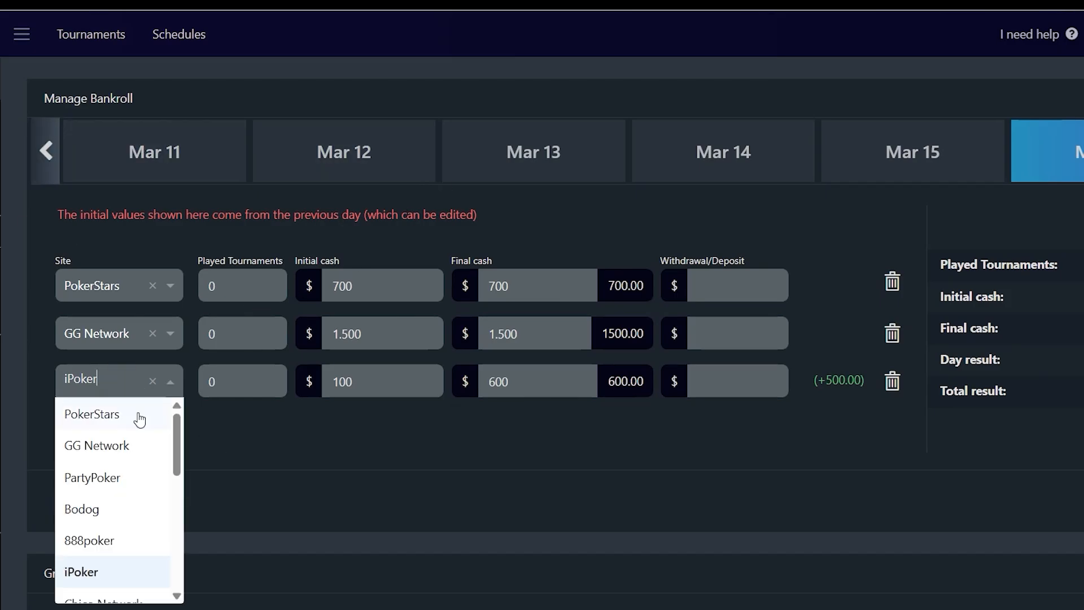
scroll(127, 474, down, 2)
click(933, 450)
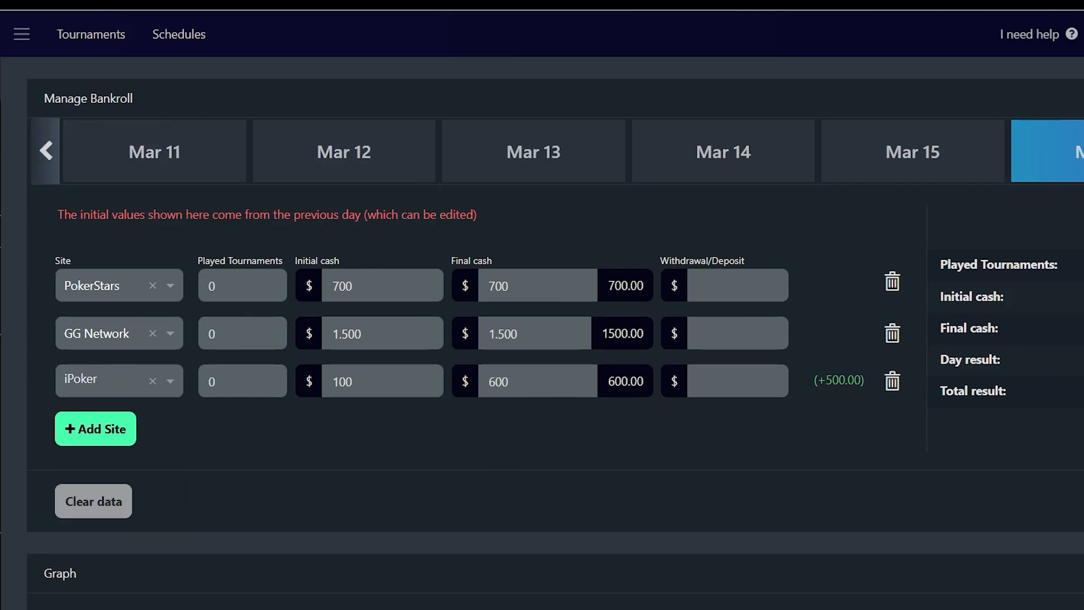
- Open the tournament list, collapse the navigation menu and look over the listed tournaments
click(1, 79)
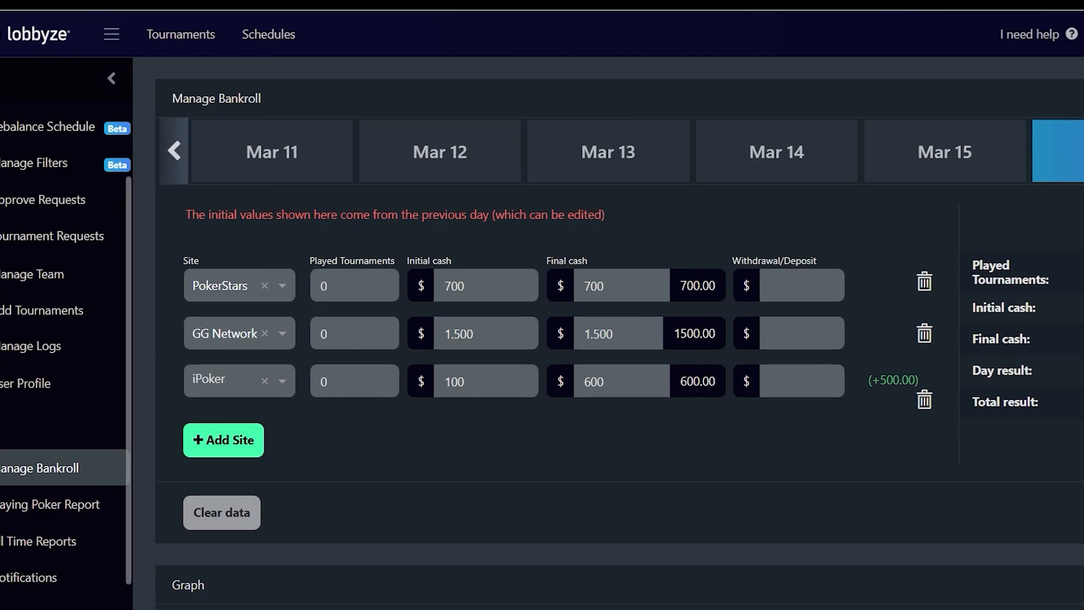
scroll(79, 355, down, 1)
scroll(79, 355, up, 3)
click(46, 148)
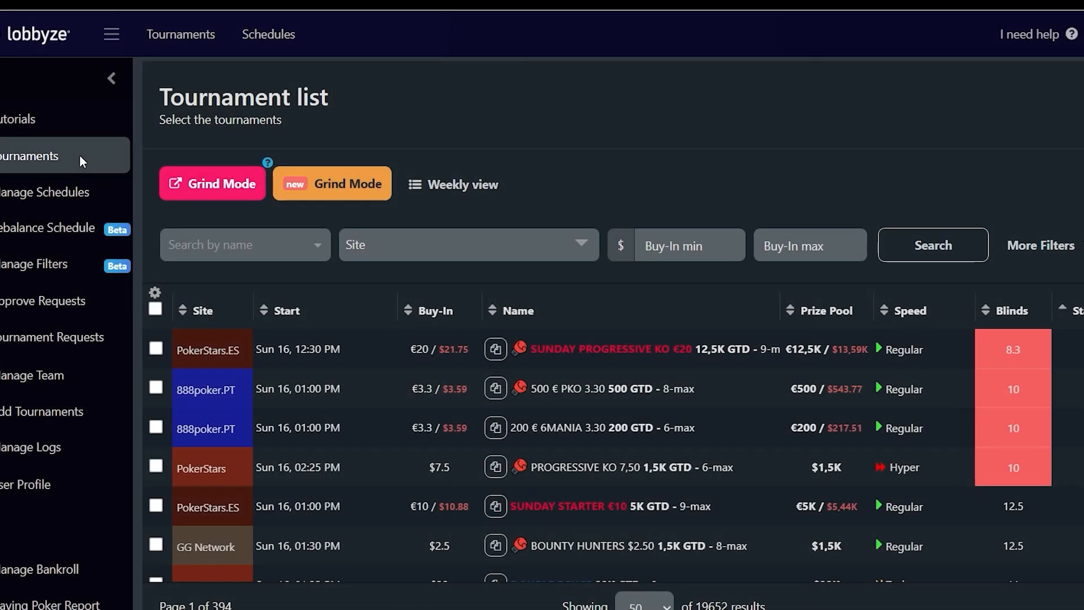
click(111, 78)
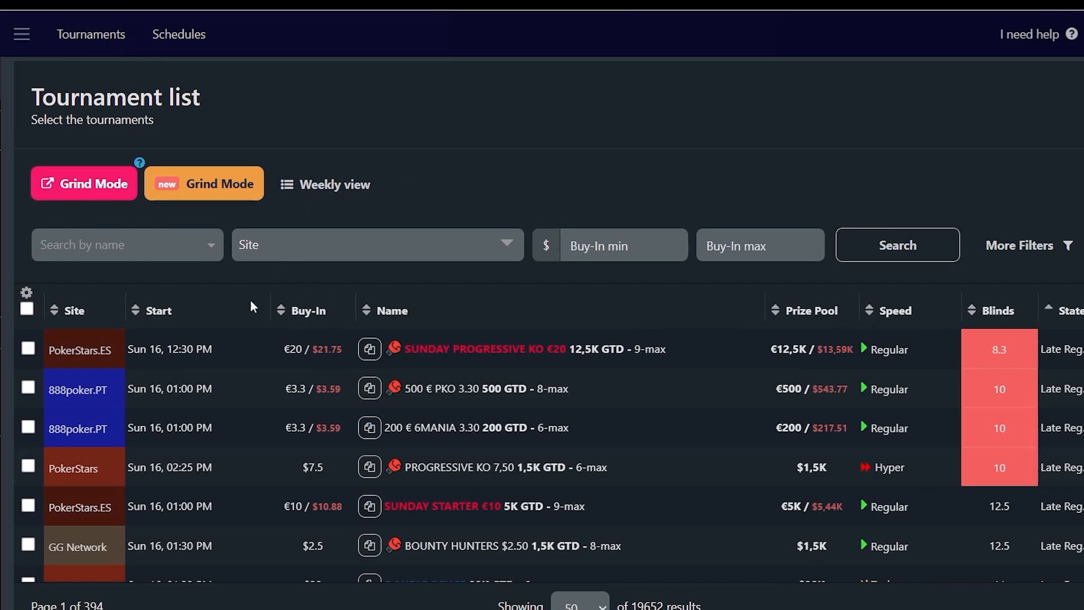
scroll(45, 333, down, 5)
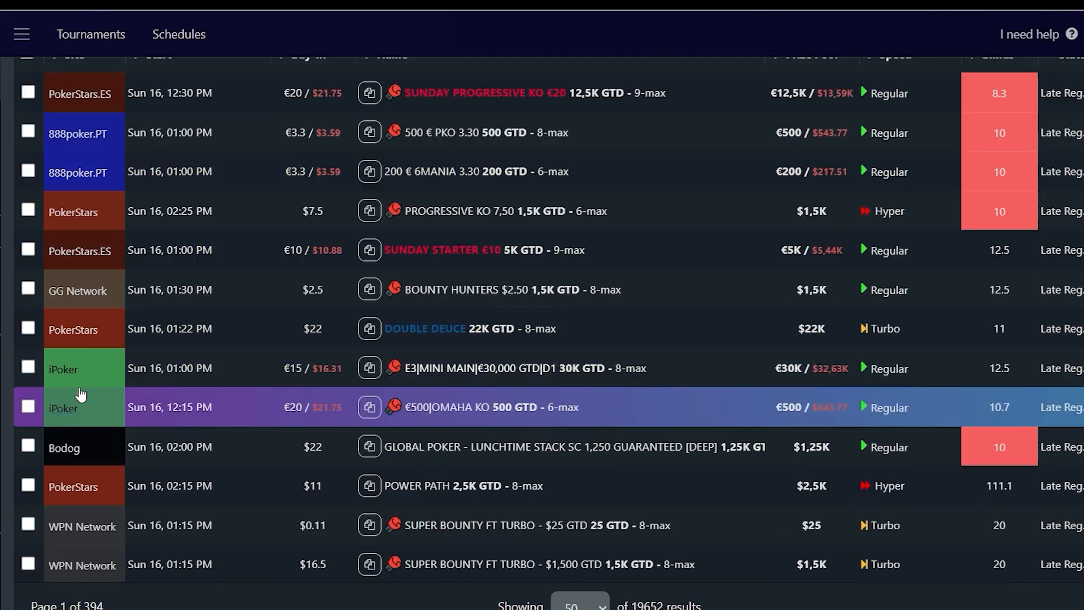
scroll(416, 371, up, 3)
scroll(874, 388, up, 2)
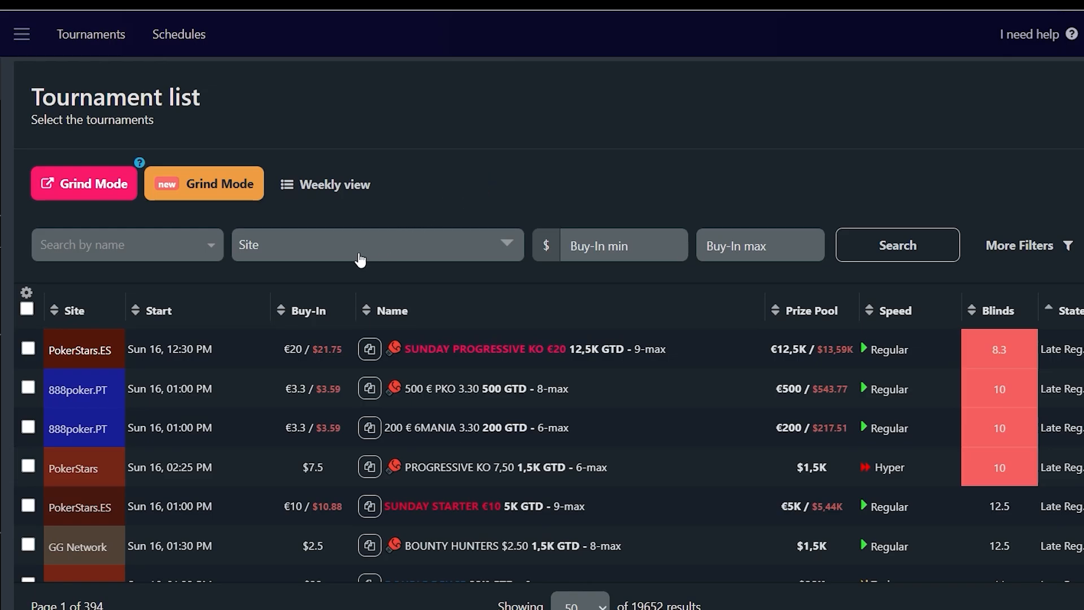
- Filter the tournament list by the PokerStars site with a minimum buy-in of 1 and a maximum of 7
click(304, 258)
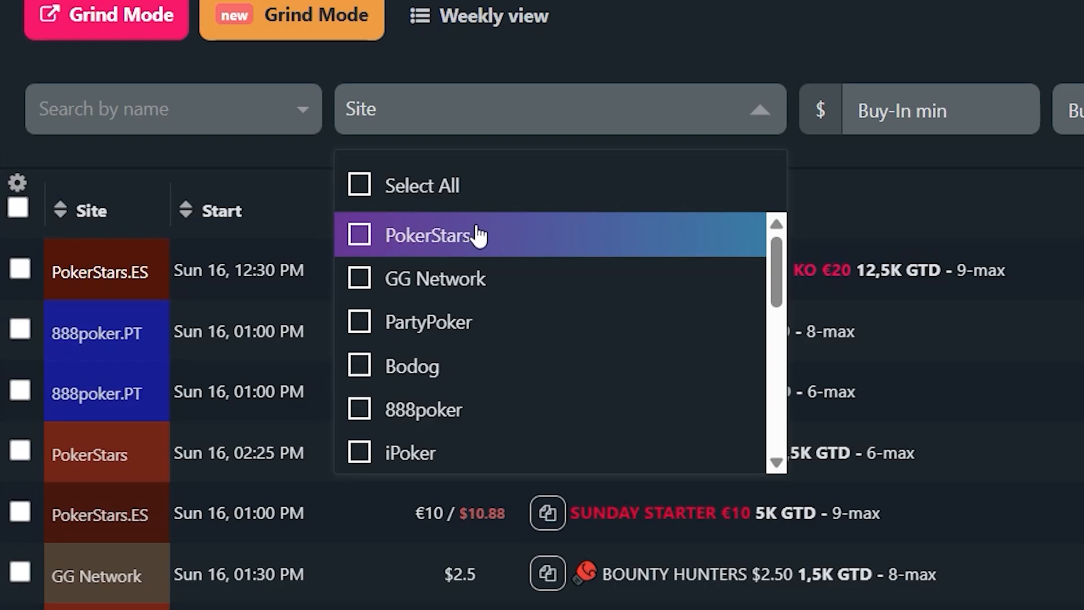
click(479, 236)
click(896, 103)
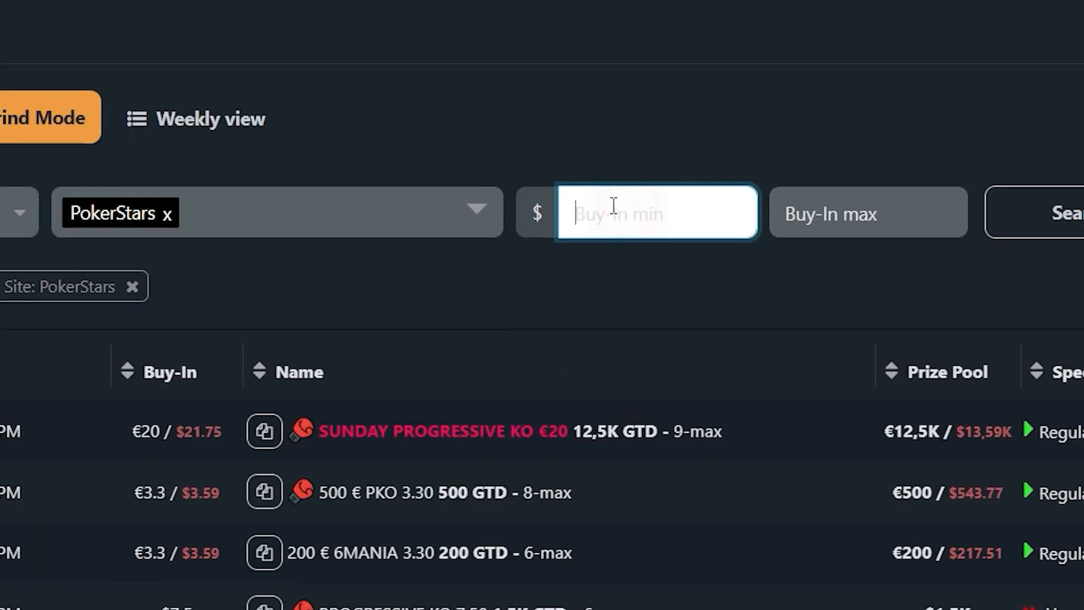
text(1)
key(Tab)
text(7)
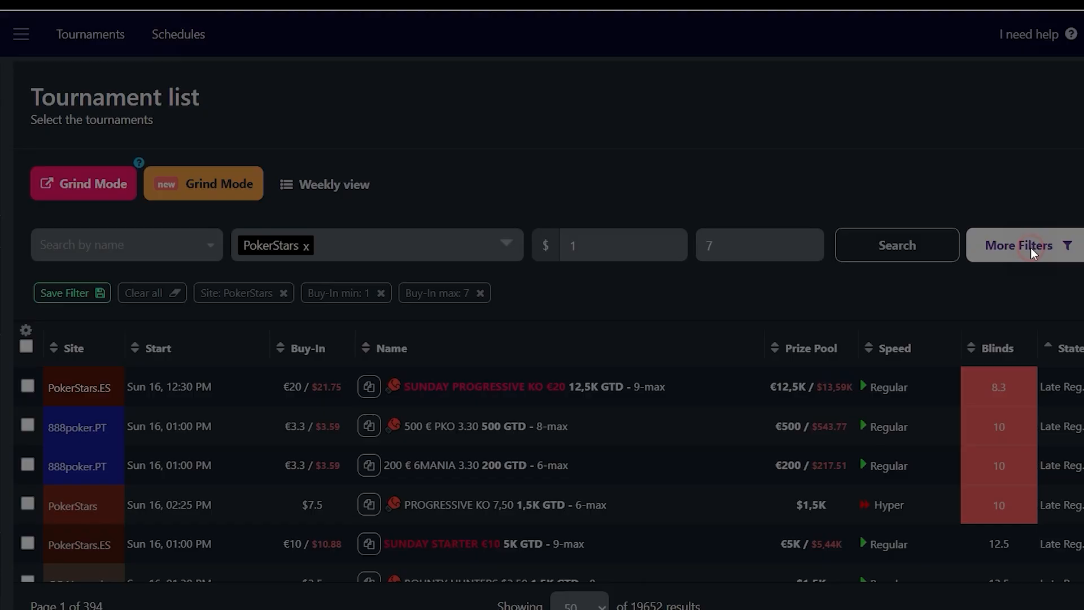
- Restrict the tournament filter to Hyper-Turbo speed and apply it
click(1028, 245)
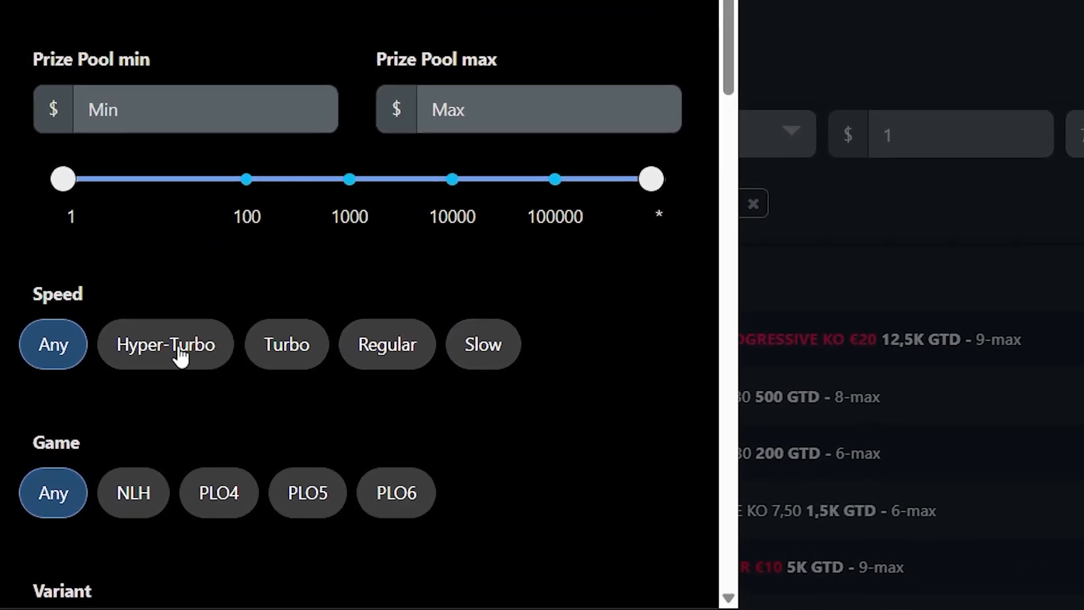
click(137, 361)
click(375, 607)
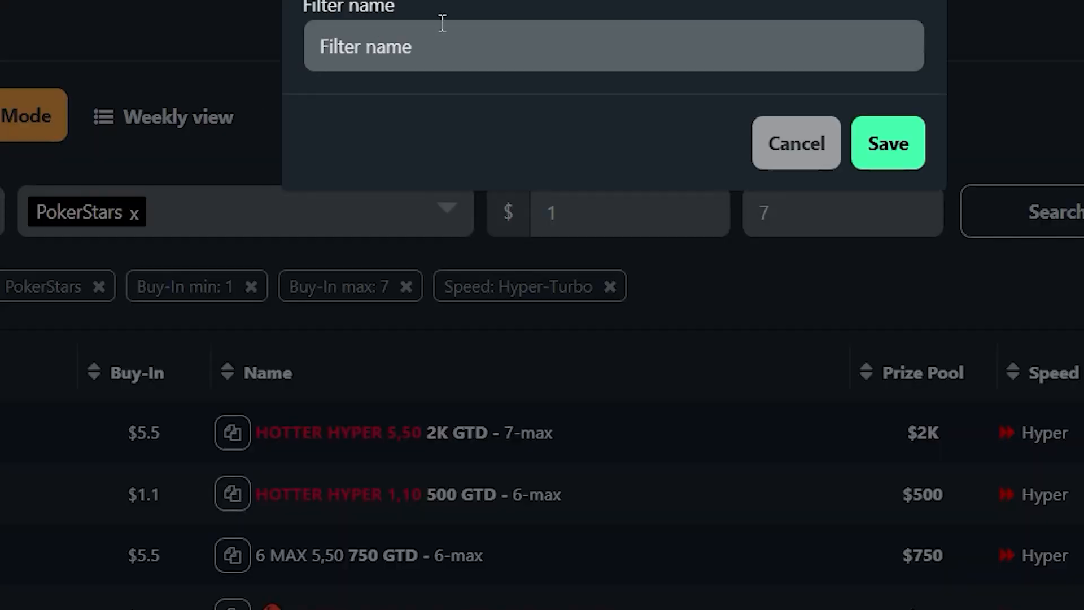
- Save the current tournament filter under the name "ps hyper"
click(426, 58)
text(ps hyper)
click(808, 194)
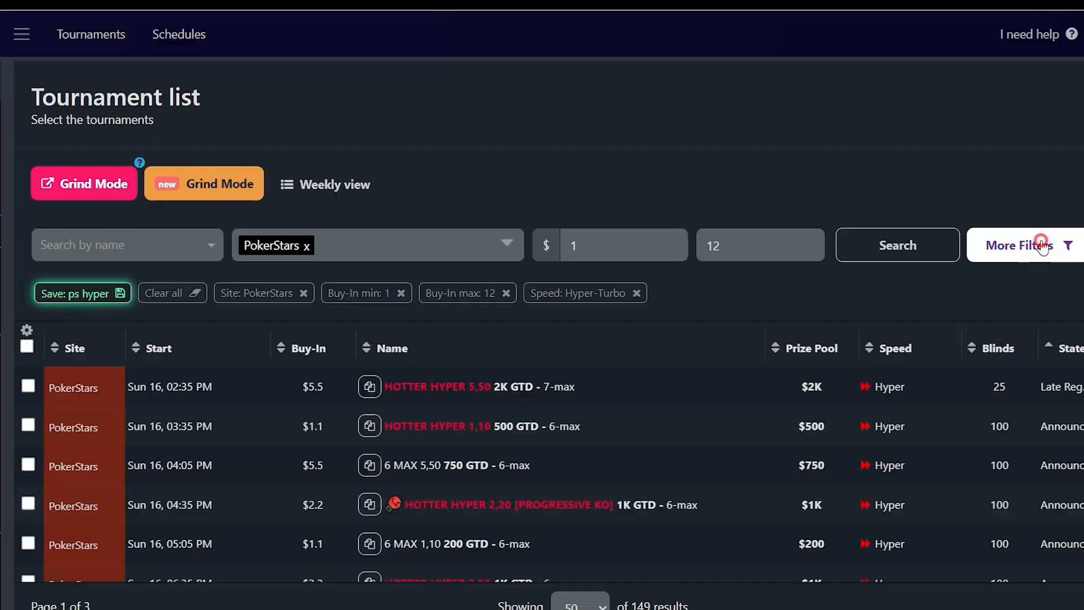
- Change the tournament filter's speed from Hyper-Turbo to Regular and Slow and apply it
click(1042, 247)
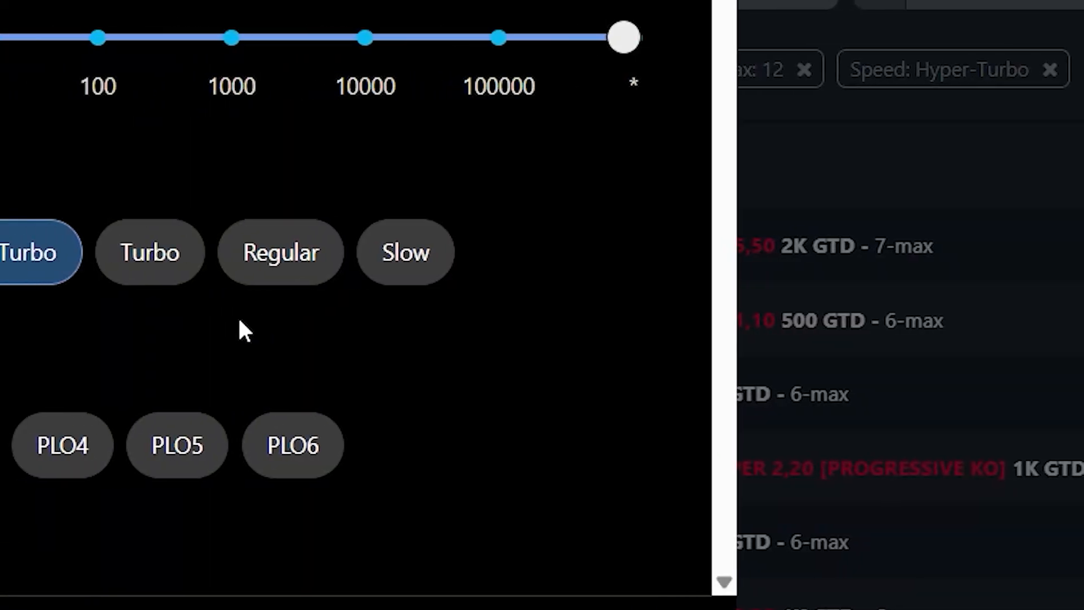
click(107, 397)
click(531, 251)
click(635, 253)
click(683, 119)
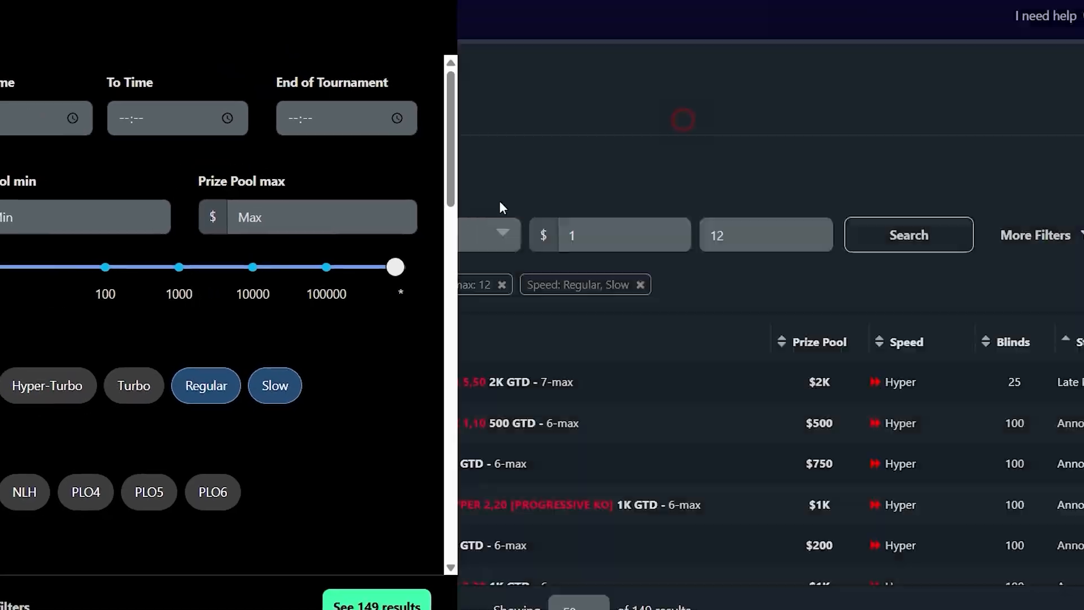
- Save the current tournament filter under the name "ps regulares"
click(104, 288)
double_click(455, 131)
text(regulares)
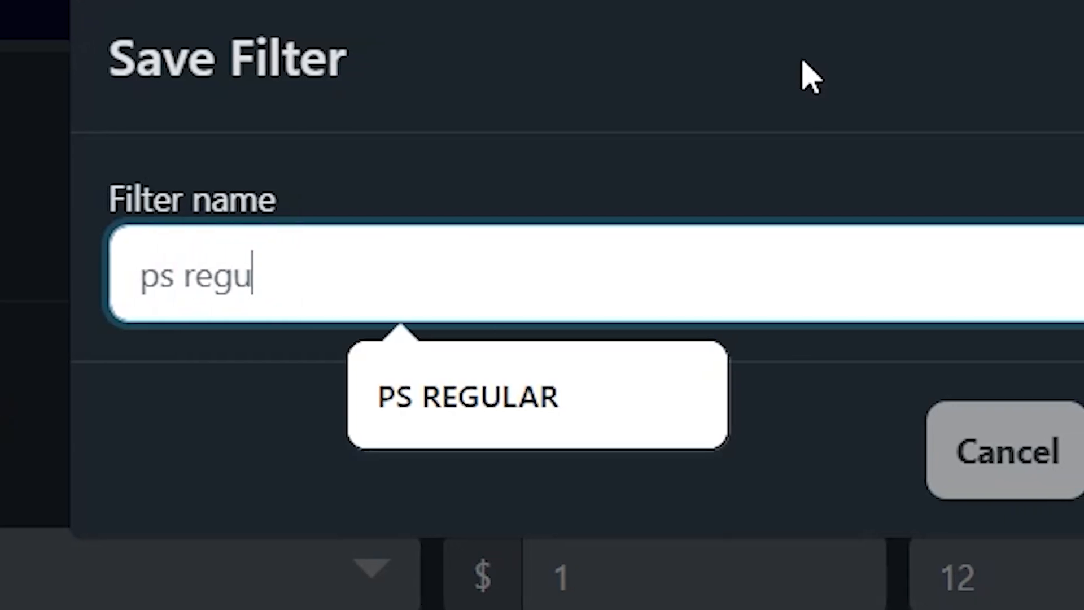
key(Return)
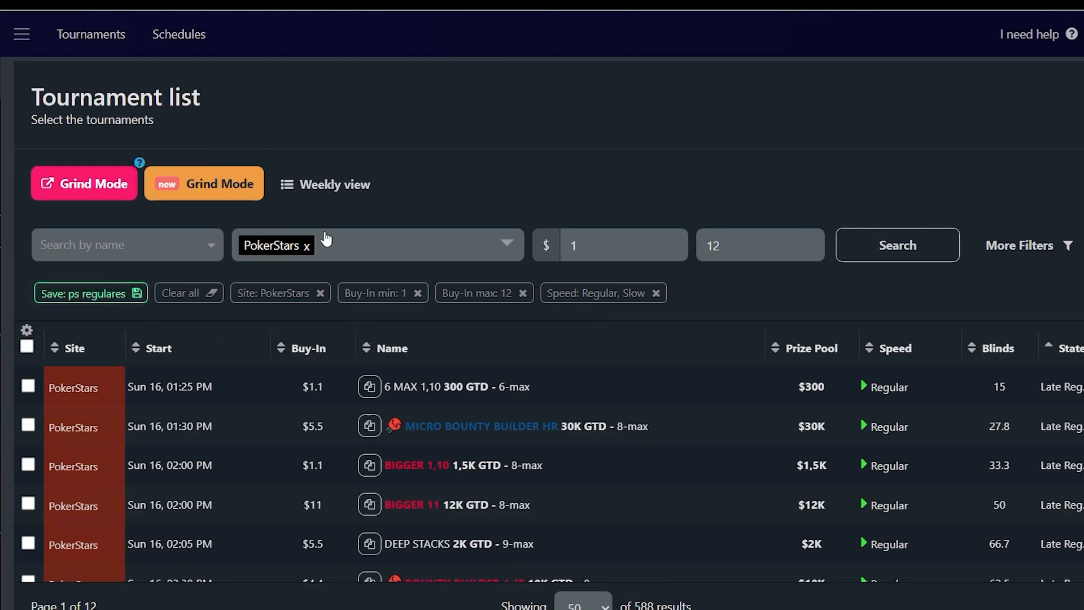
- Switch the tournament filter's site to GG Network and raise the maximum buy-in to 15
click(443, 244)
click(292, 326)
click(297, 354)
click(912, 257)
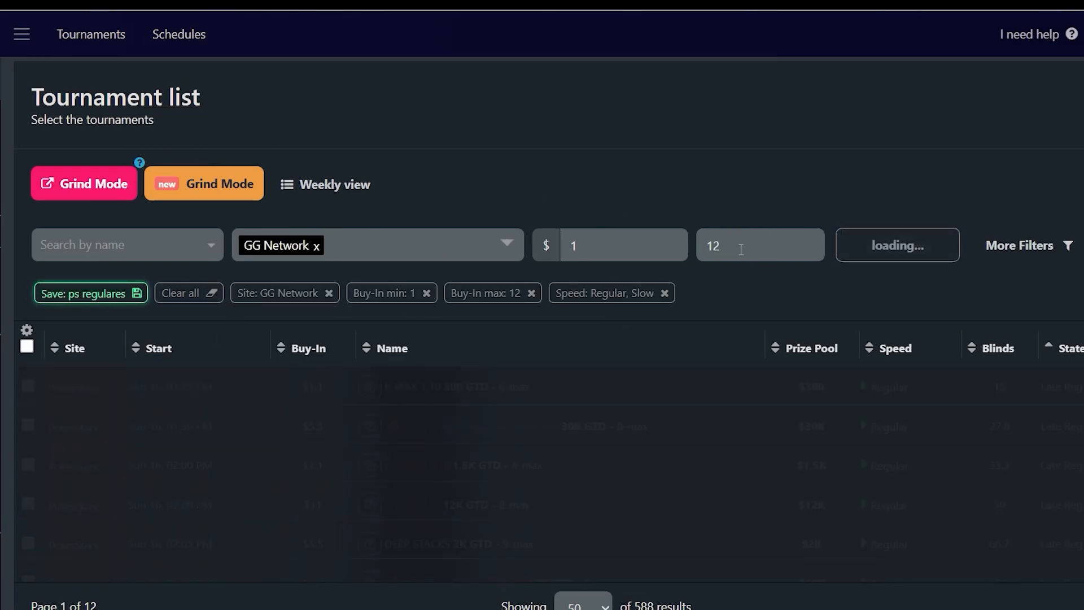
click(762, 245)
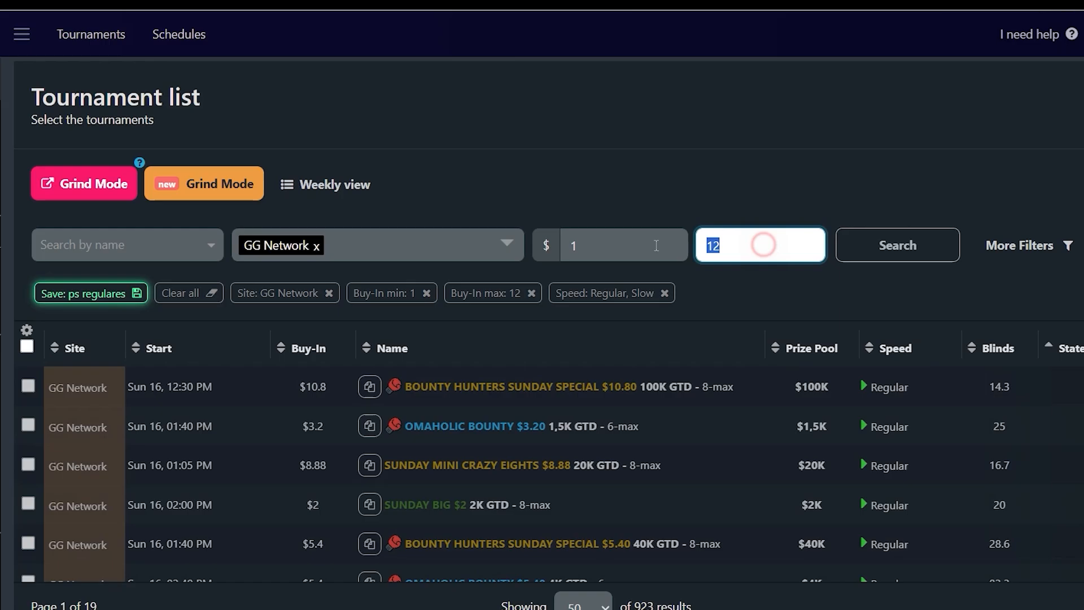
- Save the GG Network filter under the name "gg regulares"
click(124, 296)
click(320, 150)
double_click(304, 159)
text(gg regulares)
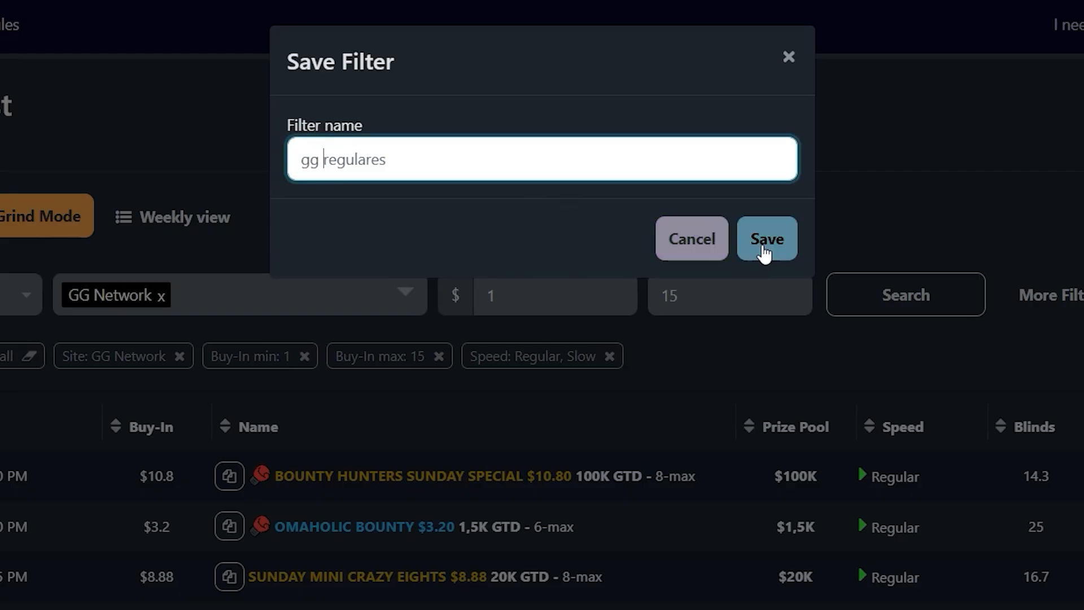
click(766, 243)
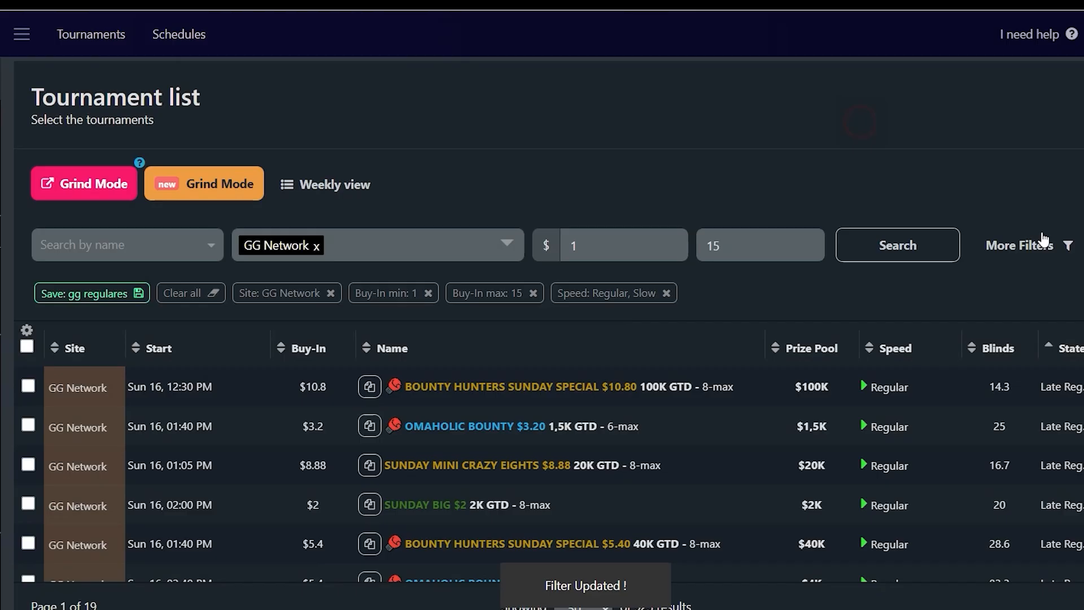
- Change the GG Network filter's speed to Turbo and Hyper-Turbo and set the maximum buy-in to 10
click(1041, 244)
click(287, 389)
click(322, 395)
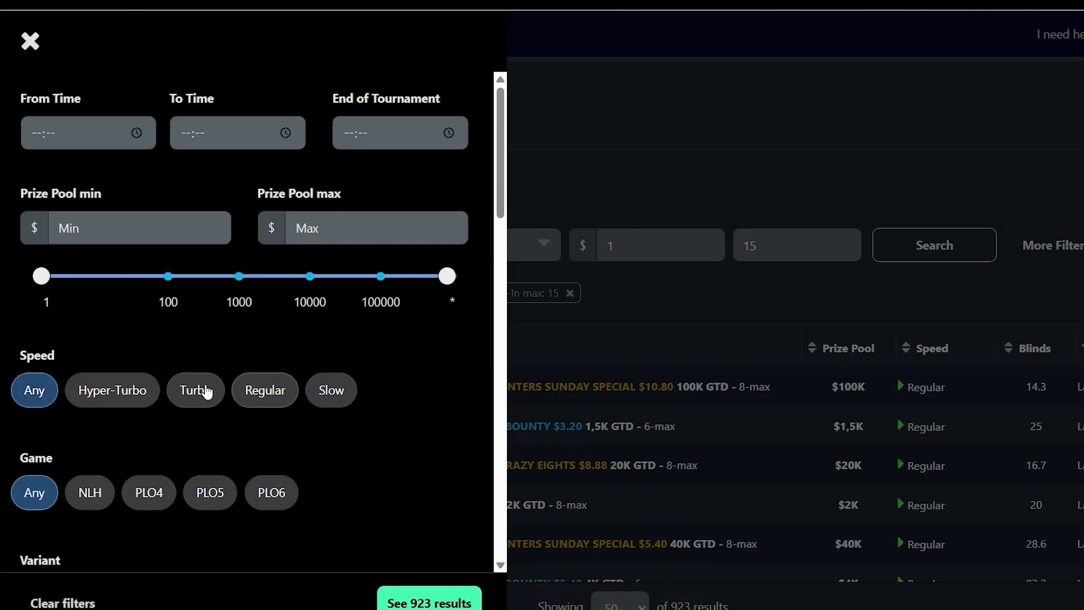
click(204, 388)
click(94, 398)
click(950, 125)
drag(727, 247, 659, 238)
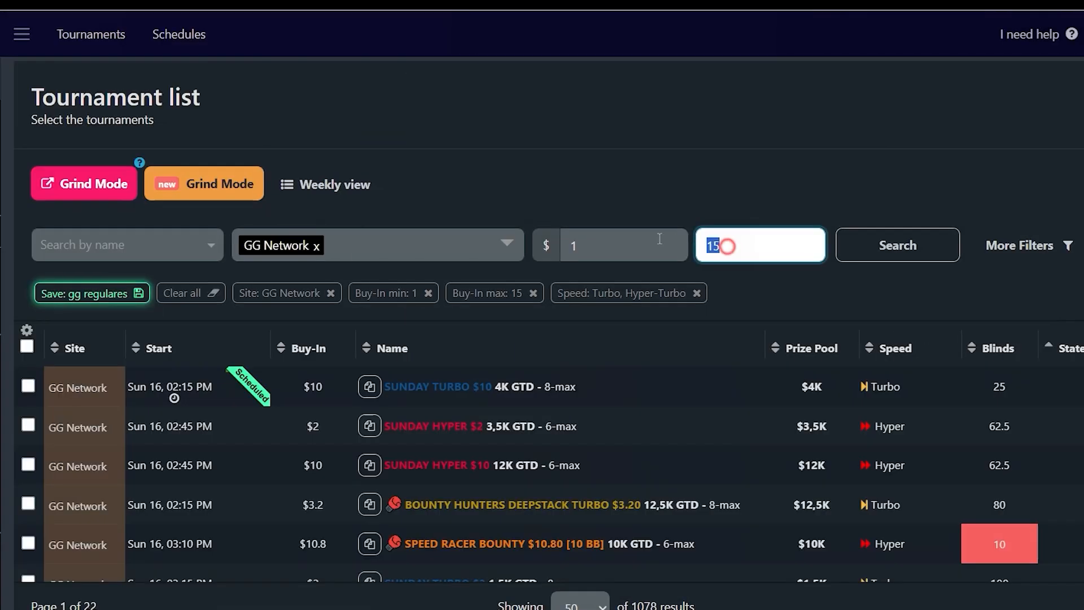
text(10)
- Save the turbo and hyper-turbo filter under the name "gg rapidos"
click(122, 293)
double_click(473, 142)
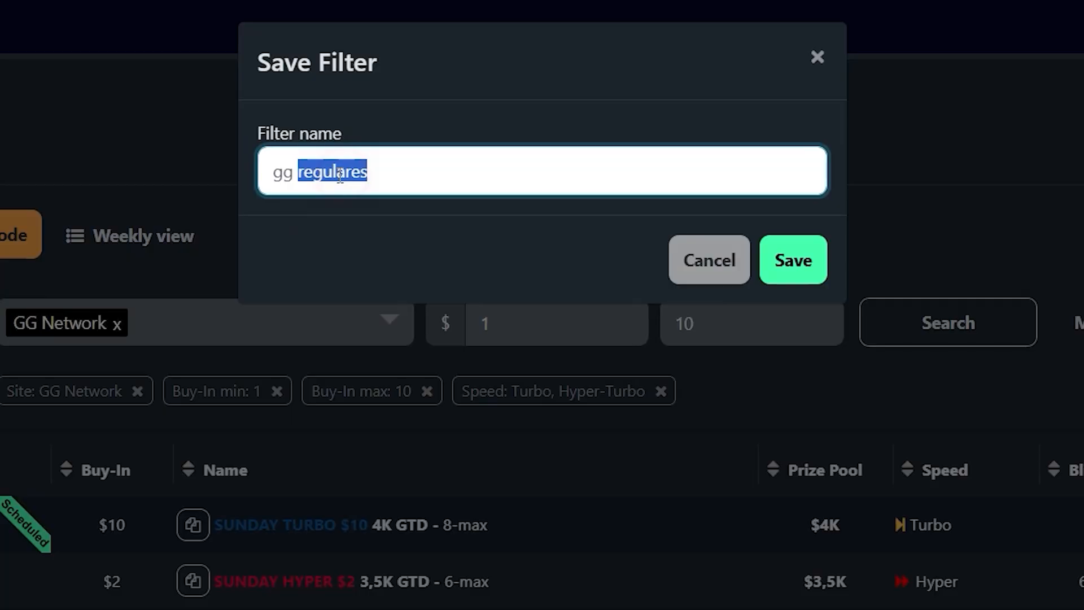
text(rapidos)
key(Return)
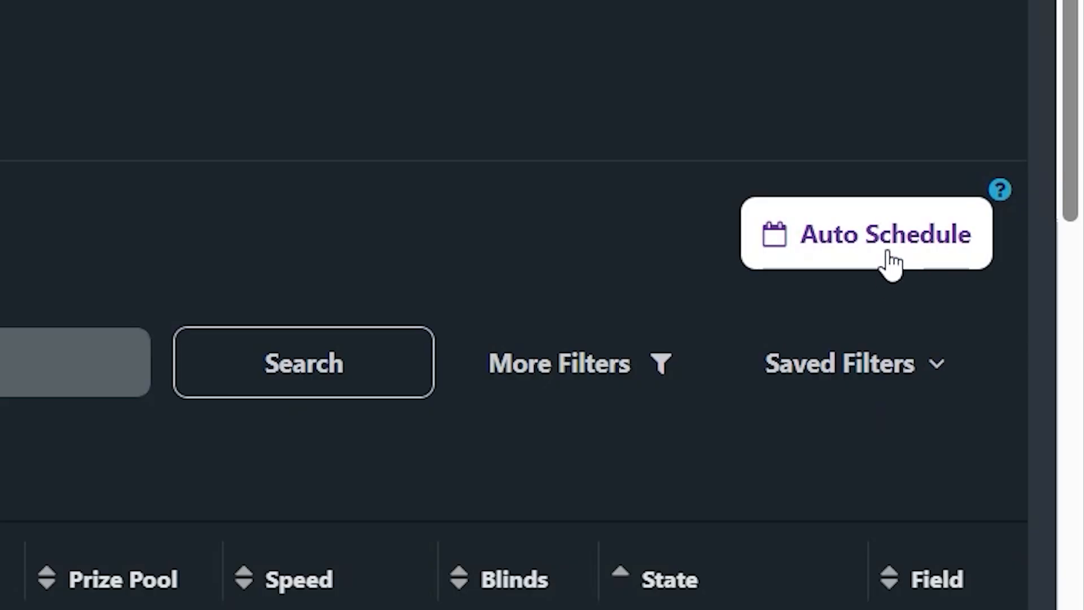
- Open Auto Schedule, look over the saved filters and turn automatic scheduling on for all of them
click(890, 247)
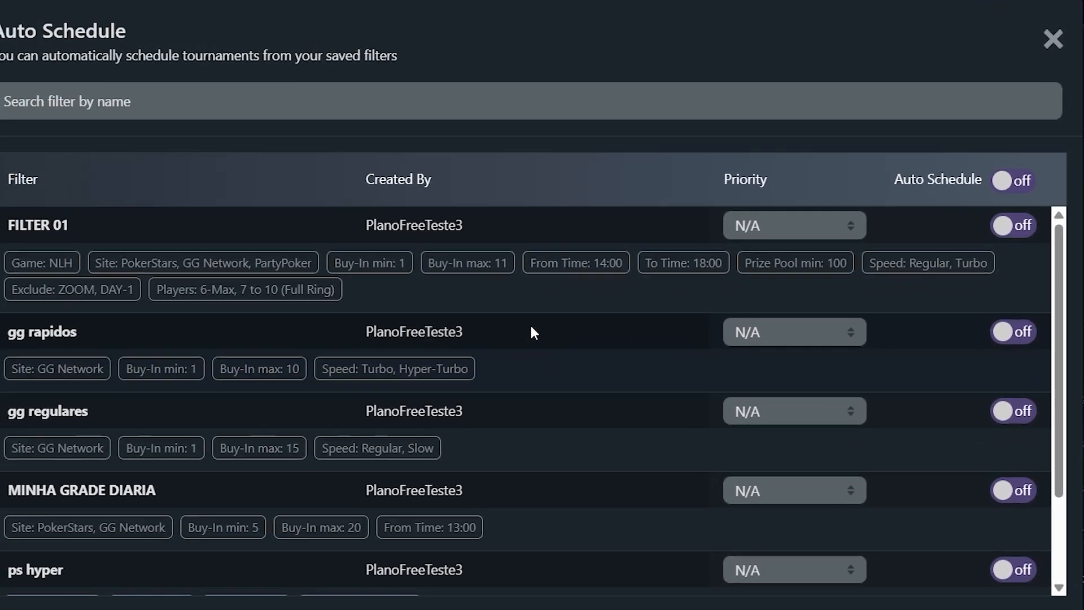
scroll(273, 383, down, 2)
scroll(542, 428, up, 2)
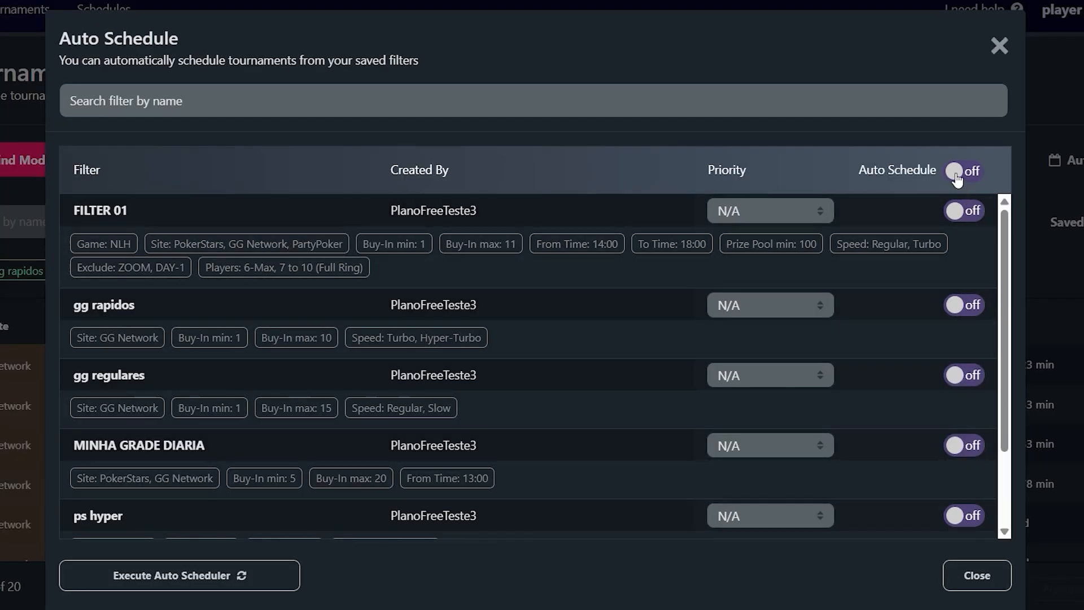
click(956, 171)
click(701, 192)
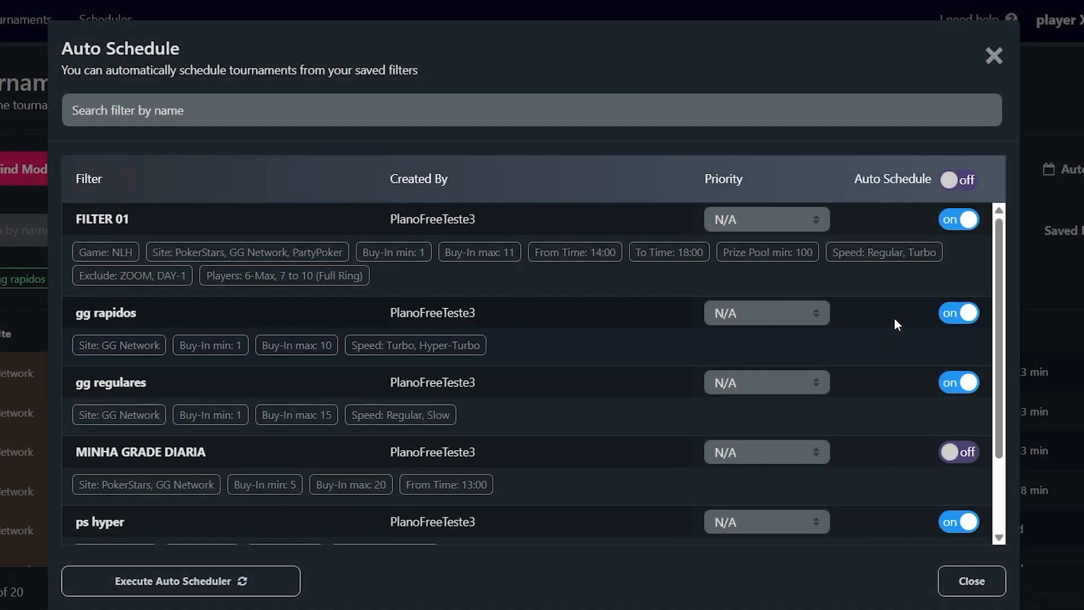
click(959, 452)
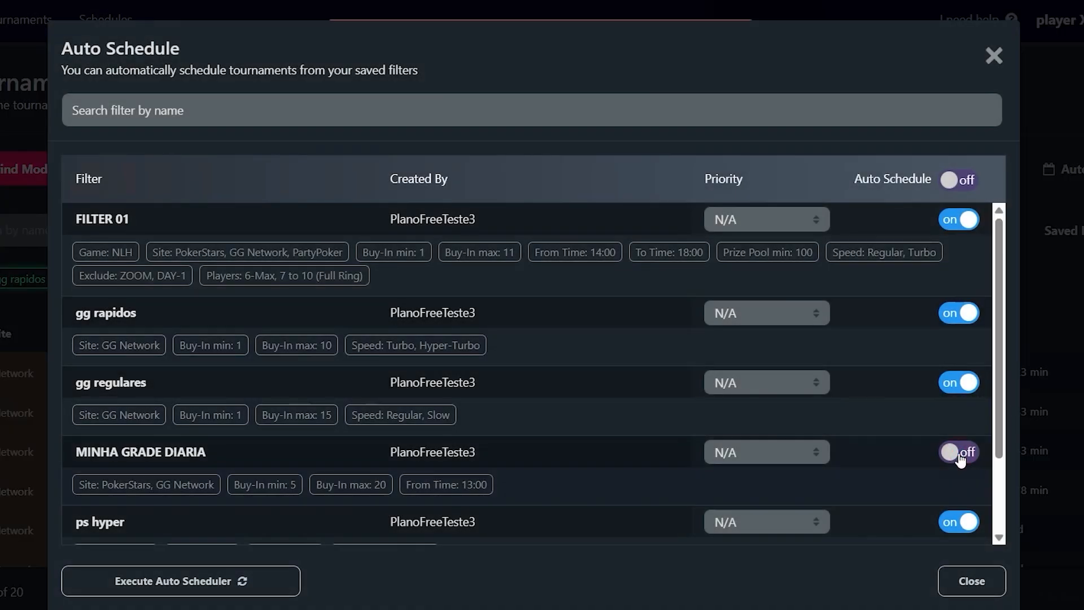
click(699, 201)
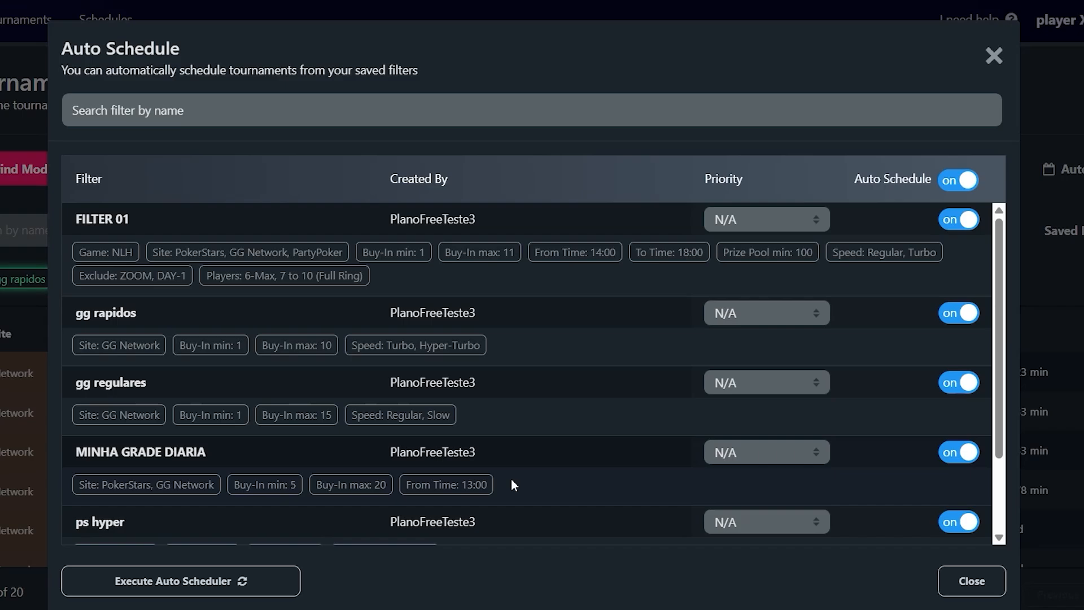
- Set the priority of the "ps regulares" filter to 10 - HIGH and of "ps hyper" to 5 - MEDIUM
scroll(719, 372, down, 2)
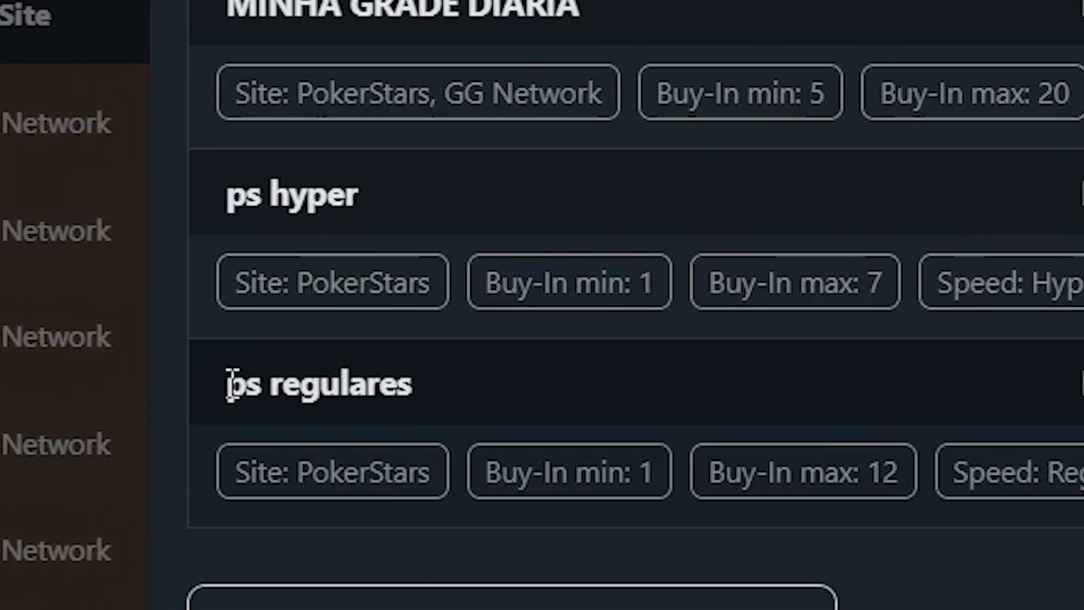
click(535, 542)
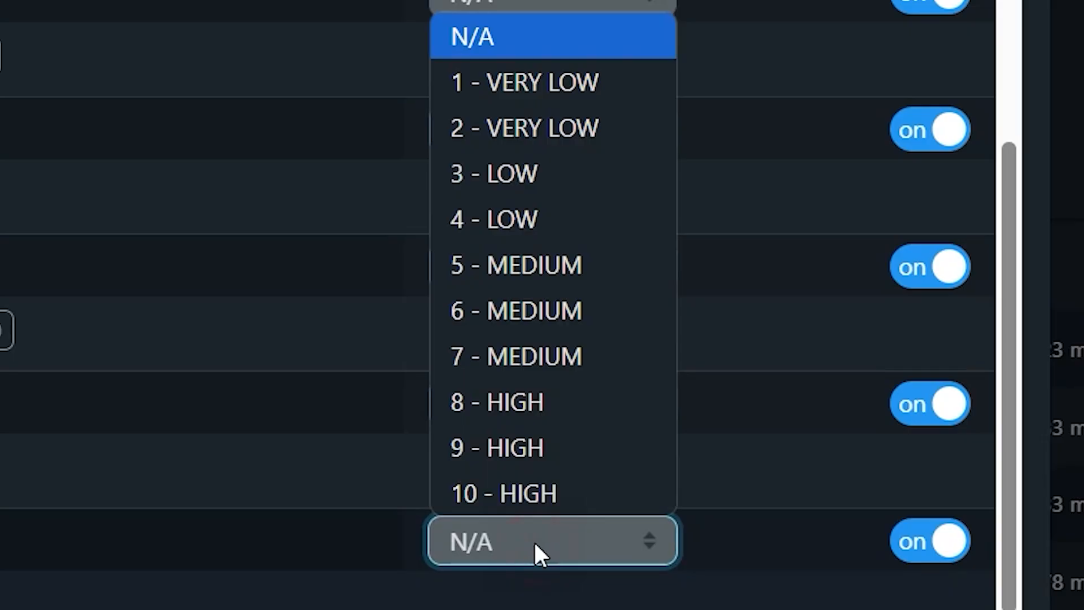
click(534, 493)
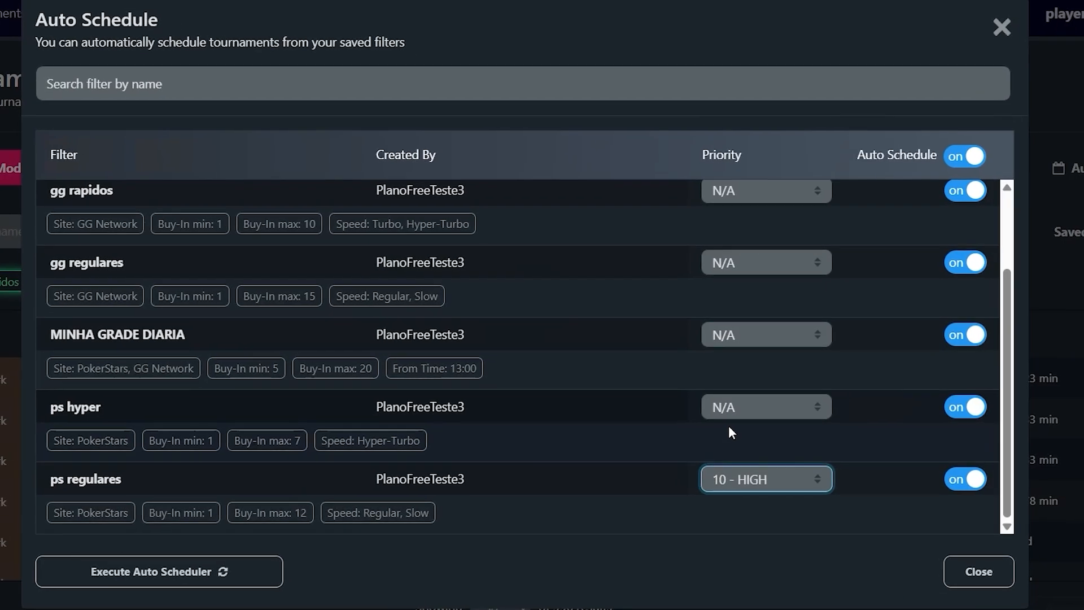
click(480, 412)
click(749, 263)
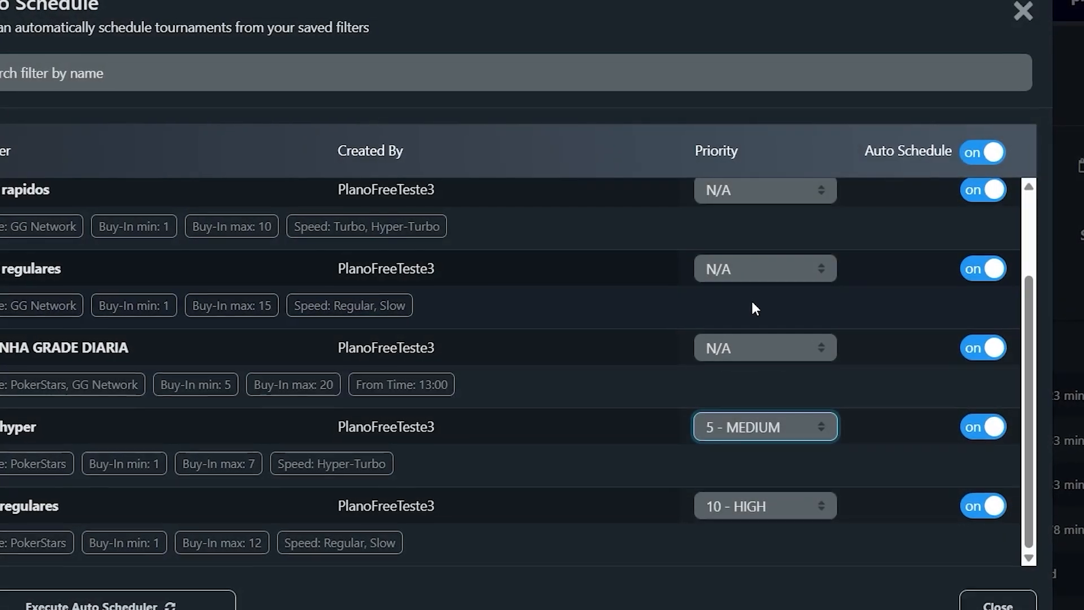
- Set the priority of the "gg regulares" filter to 10 - HIGH and of "gg rapidos" to 4 - LOW
click(741, 270)
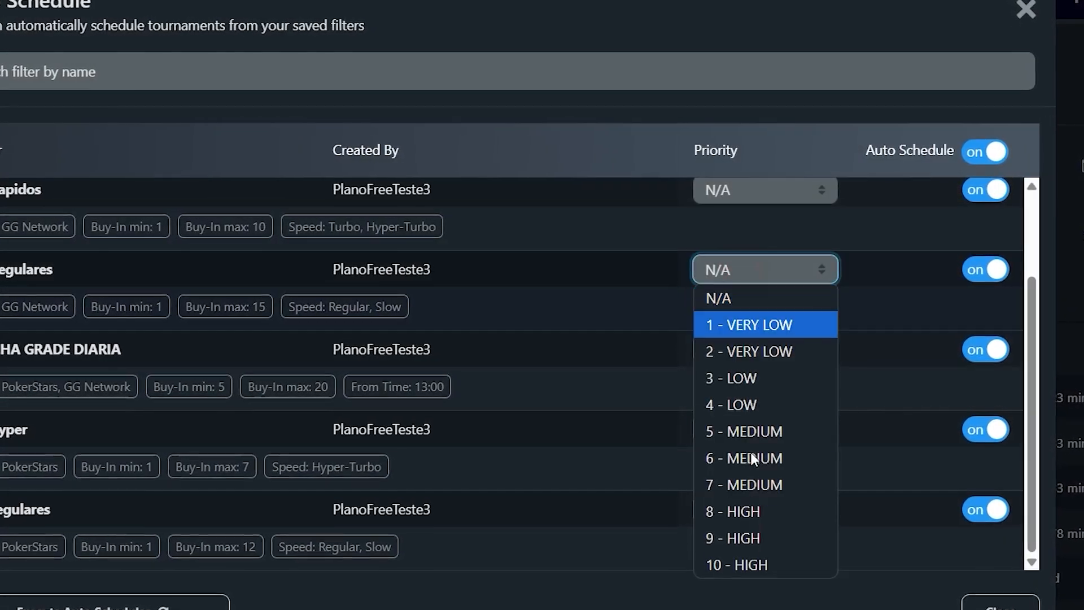
click(754, 566)
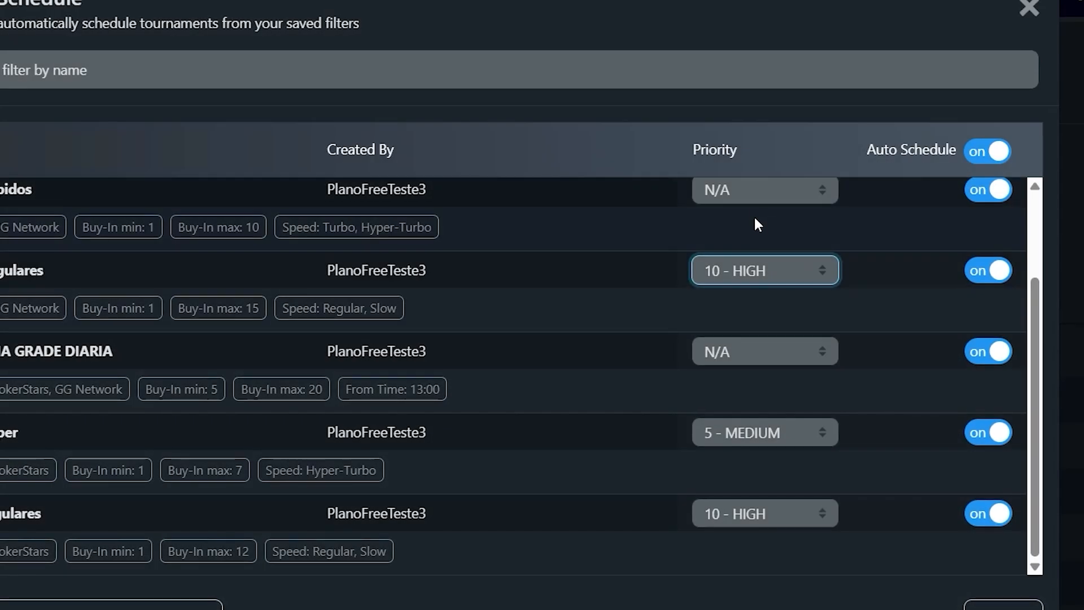
click(740, 186)
click(730, 330)
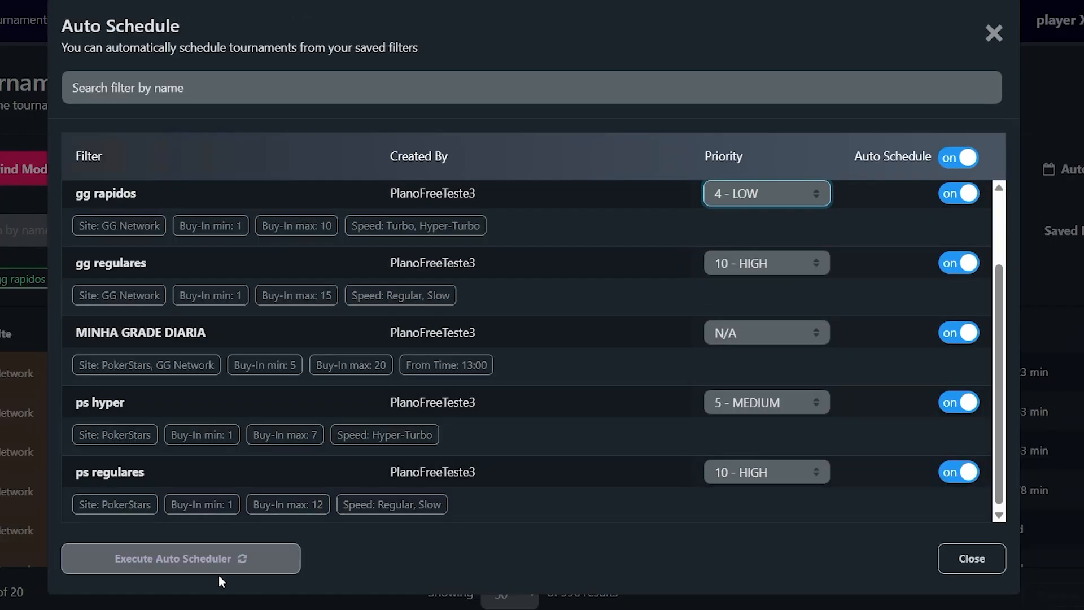
- Execute the auto scheduler for the enabled filters and close the Auto Schedule dialog
click(127, 607)
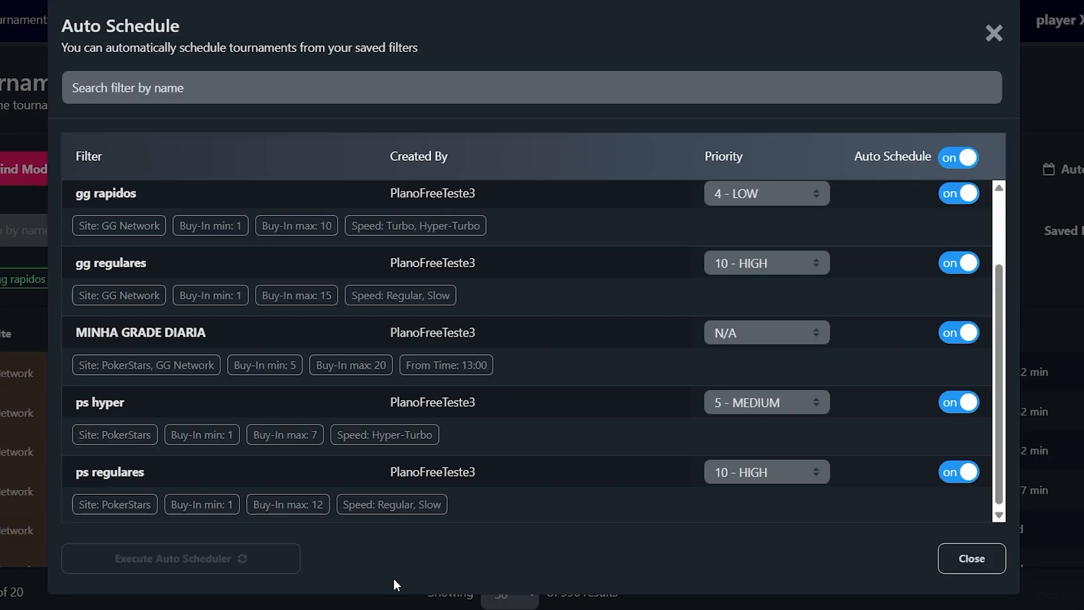
scroll(933, 210, up, 2)
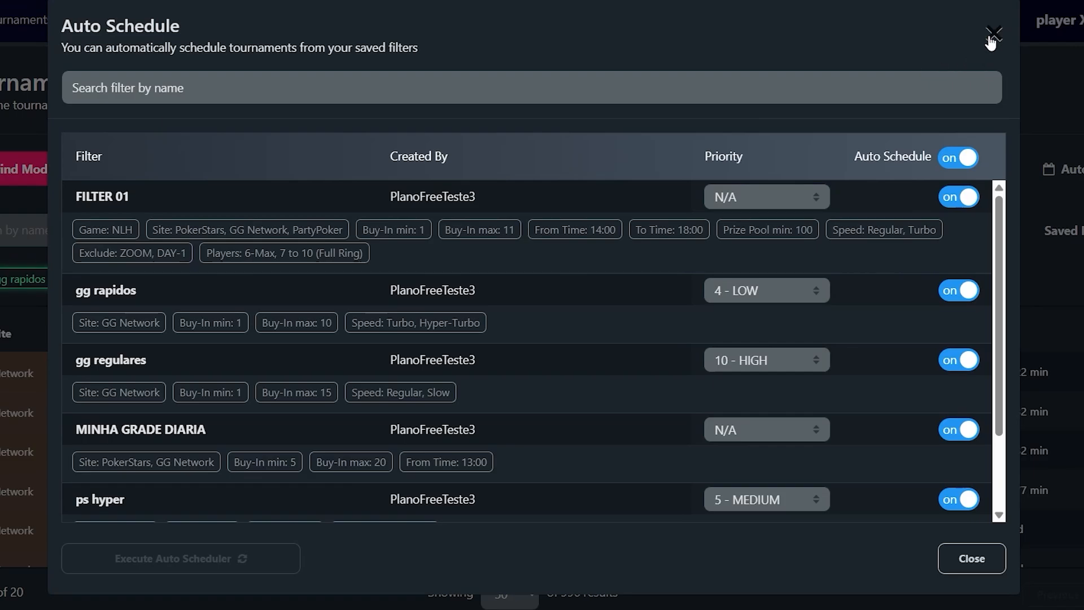
key(Escape)
- Look over the automatically scheduled tournaments in the list and review the saved filters and their priorities in Auto Schedule
scroll(701, 304, down, 15)
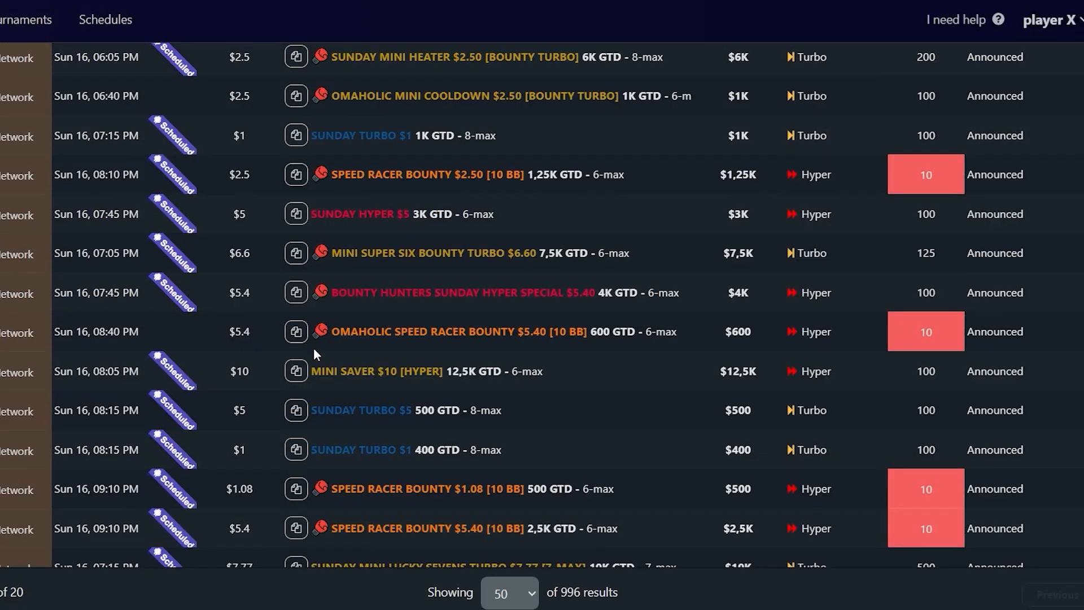
scroll(391, 317, up, 15)
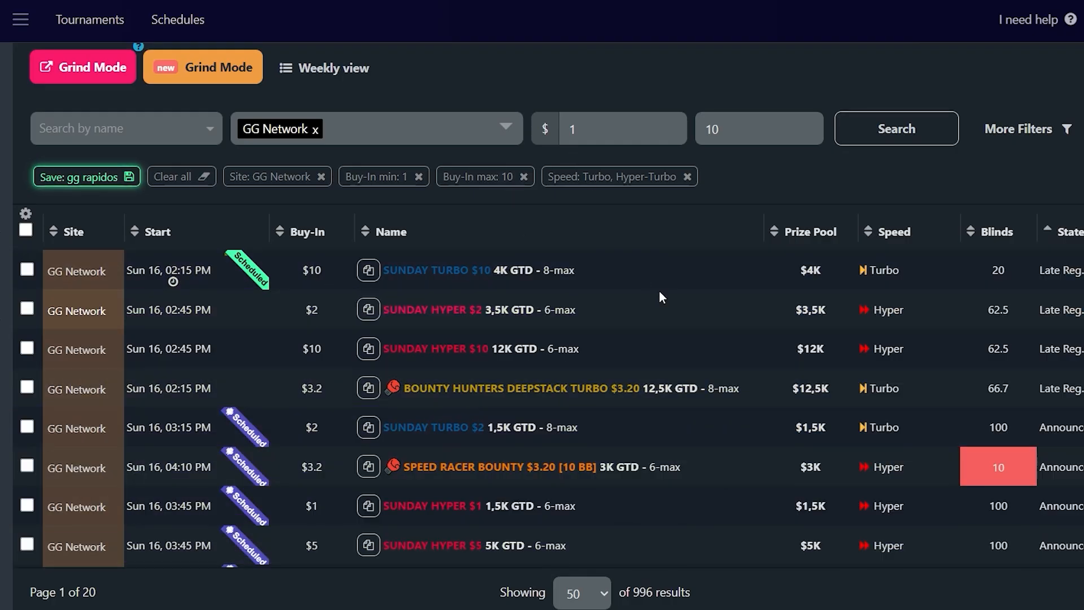
scroll(741, 344, up, 2)
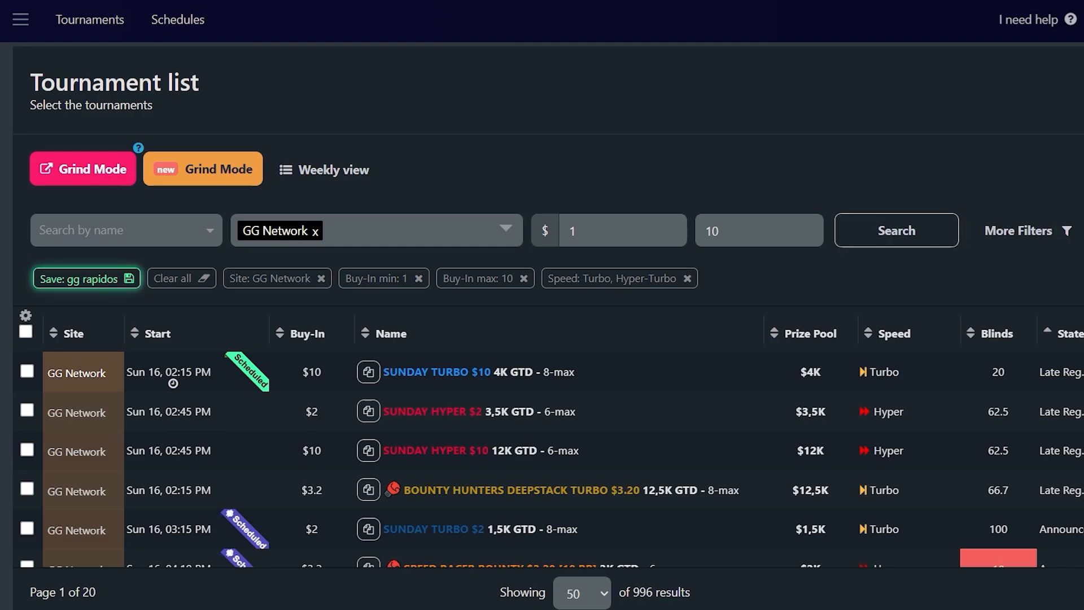
click(1073, 165)
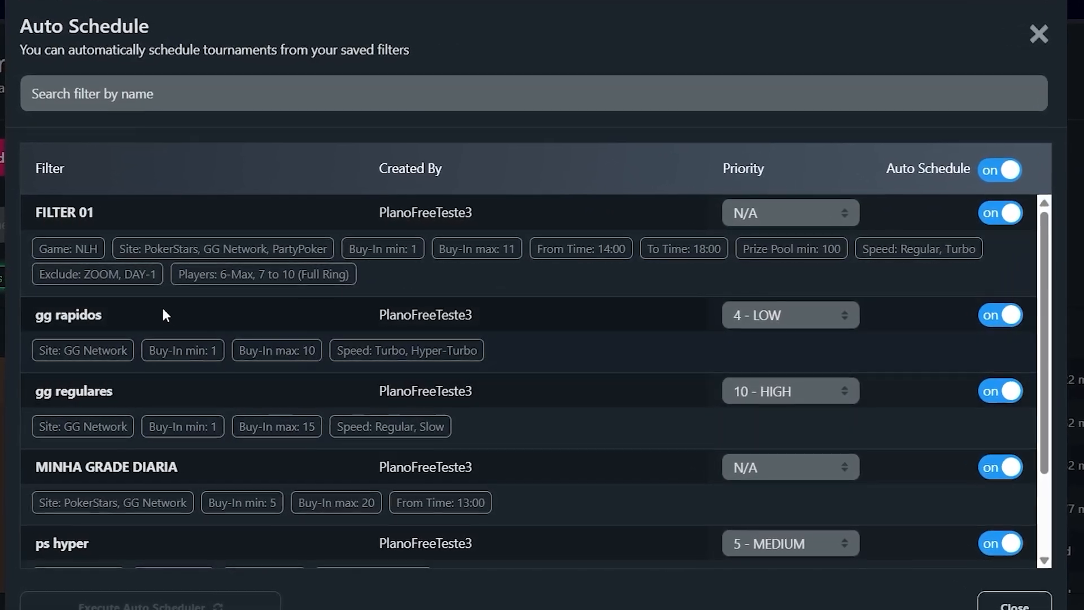
scroll(220, 361, down, 2)
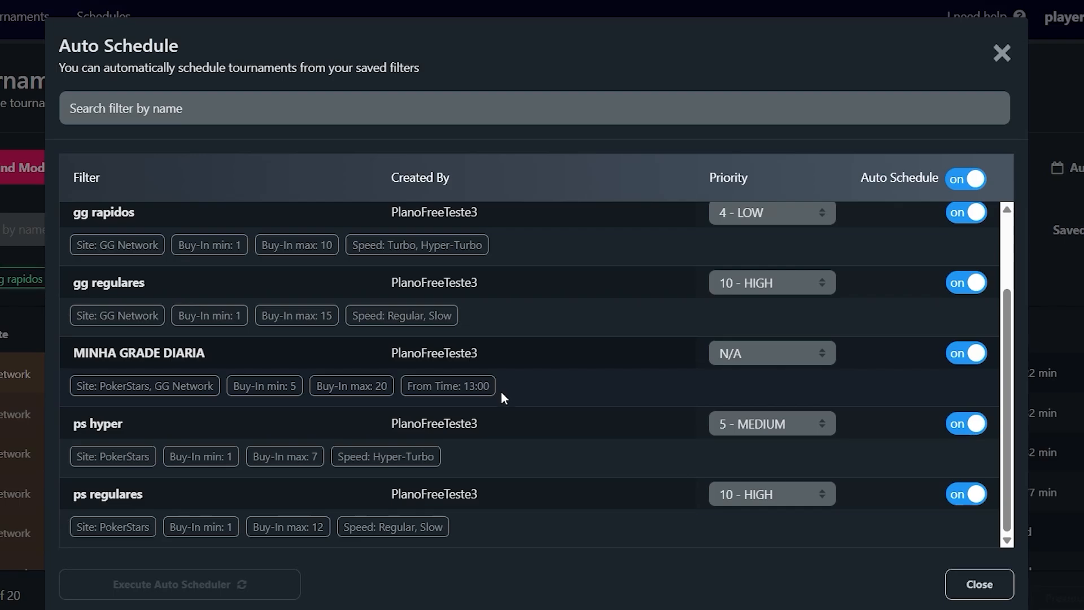
click(1023, 94)
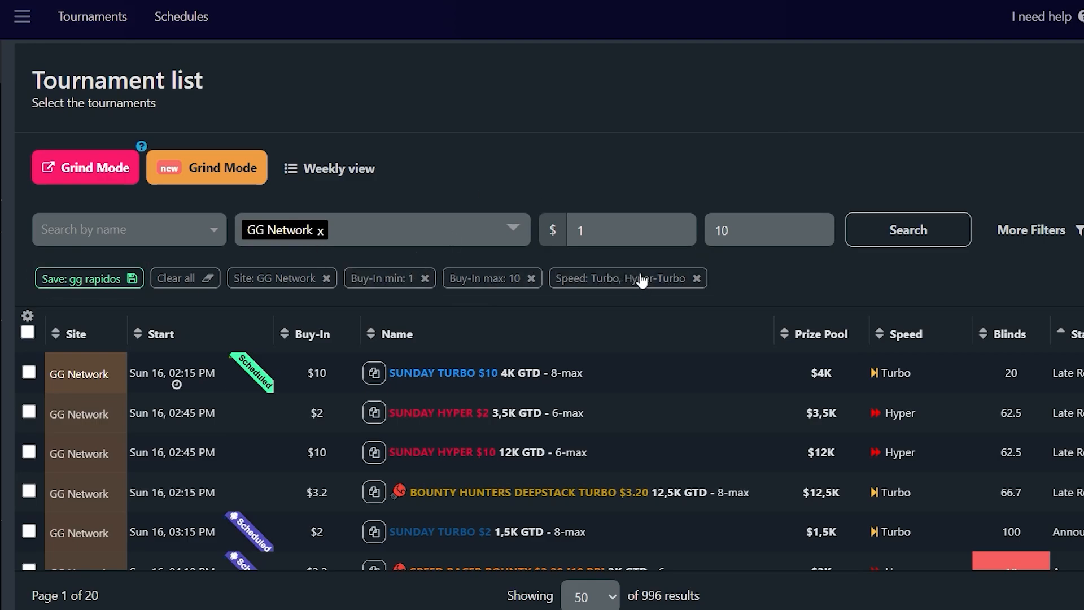
- Refine the GG Network filter with a minimum prize pool of 200, the NLH game and the Knockout variant
click(1033, 230)
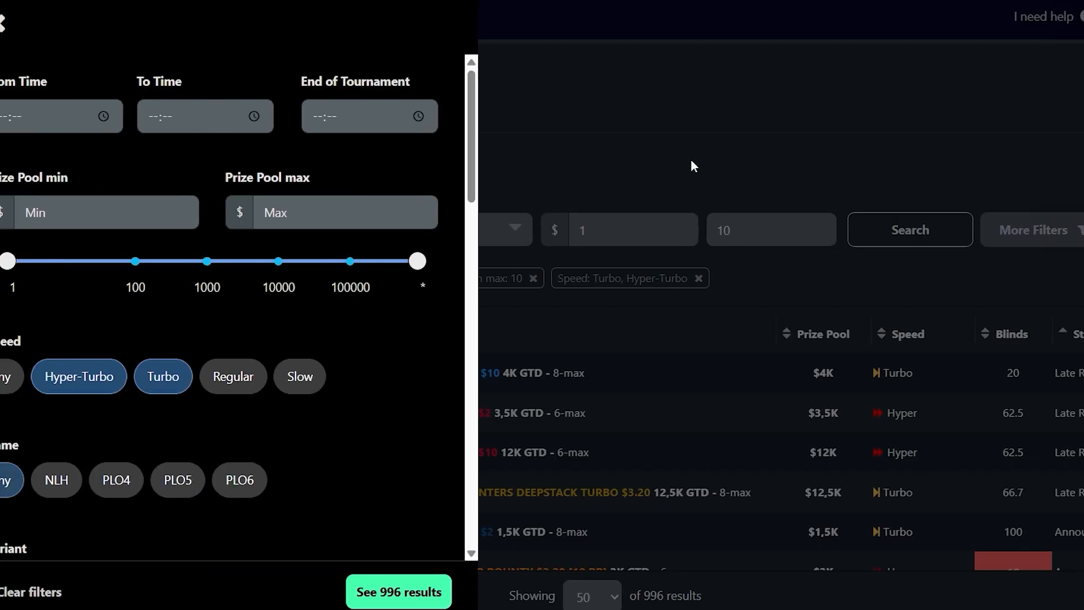
click(162, 218)
text(200)
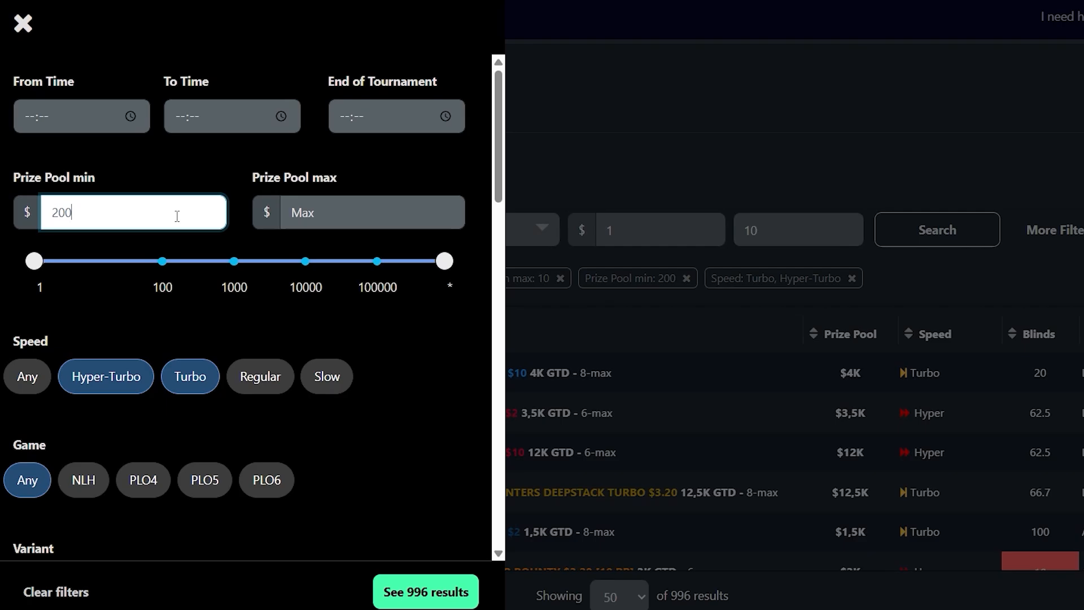
scroll(277, 378, down, 2)
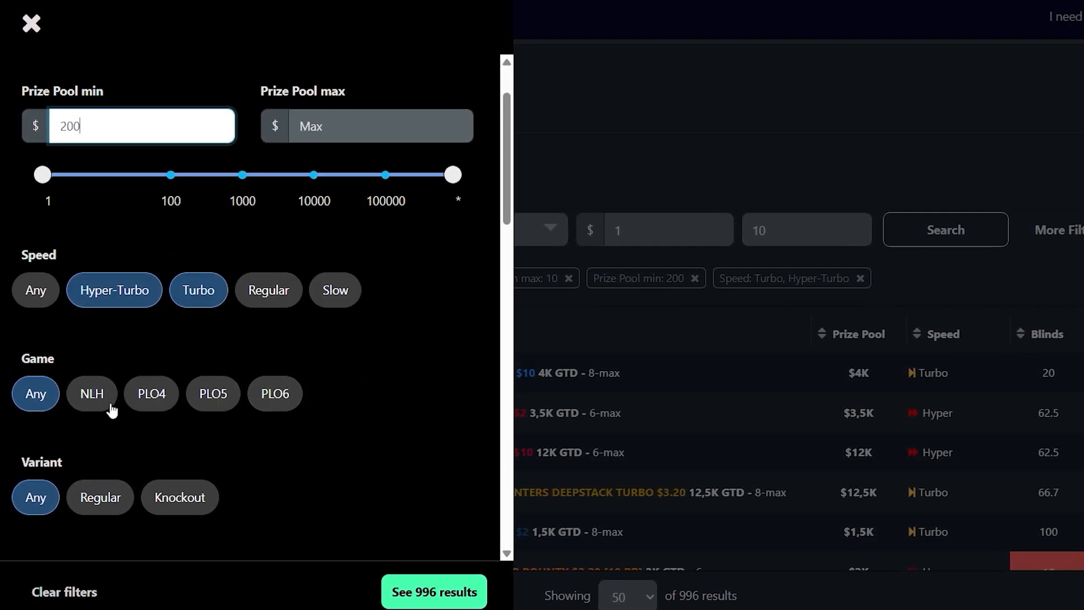
click(88, 394)
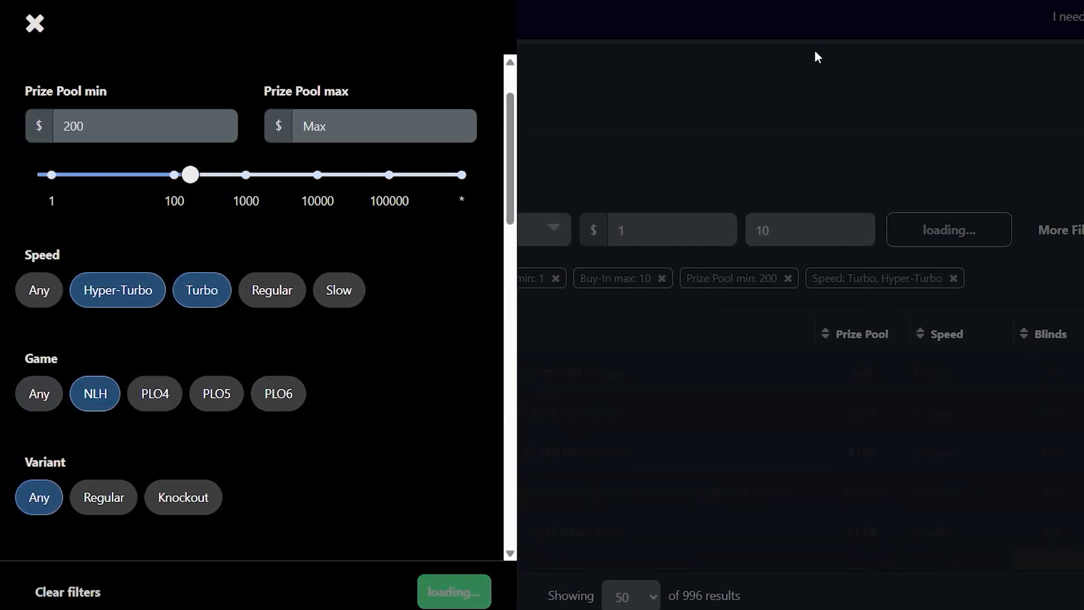
click(133, 507)
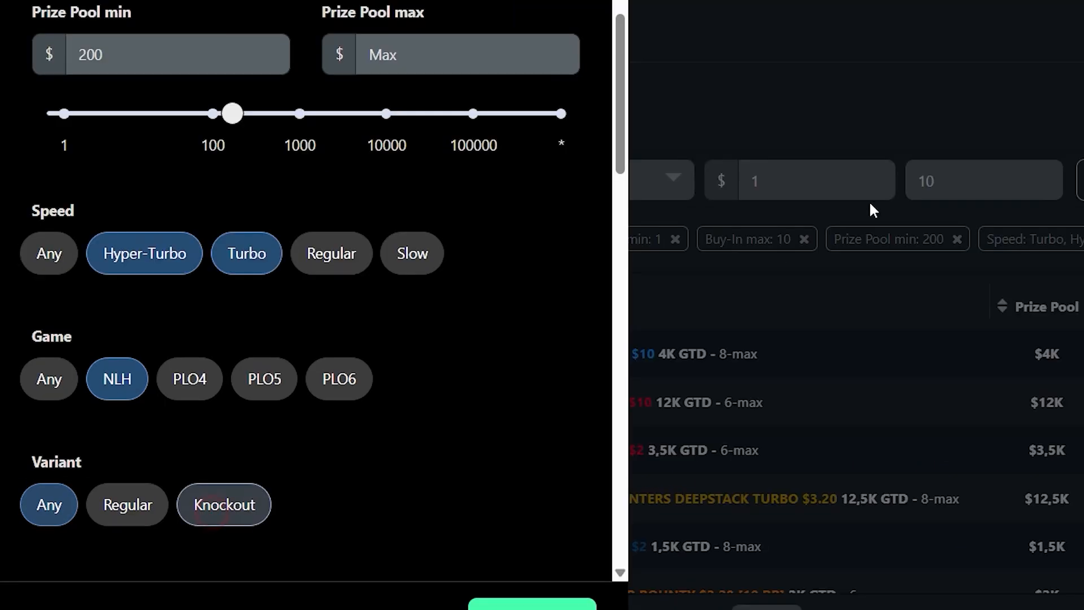
- Save the GG Network knockout filter, with a maximum buy-in of 20, under the name "gg KO"
click(724, 255)
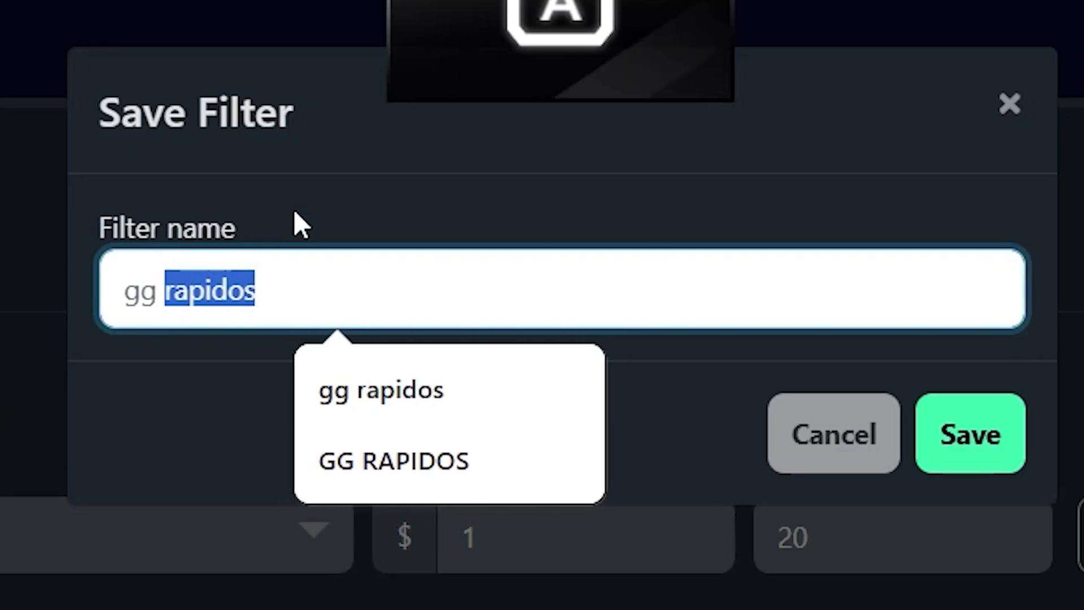
text(KO)
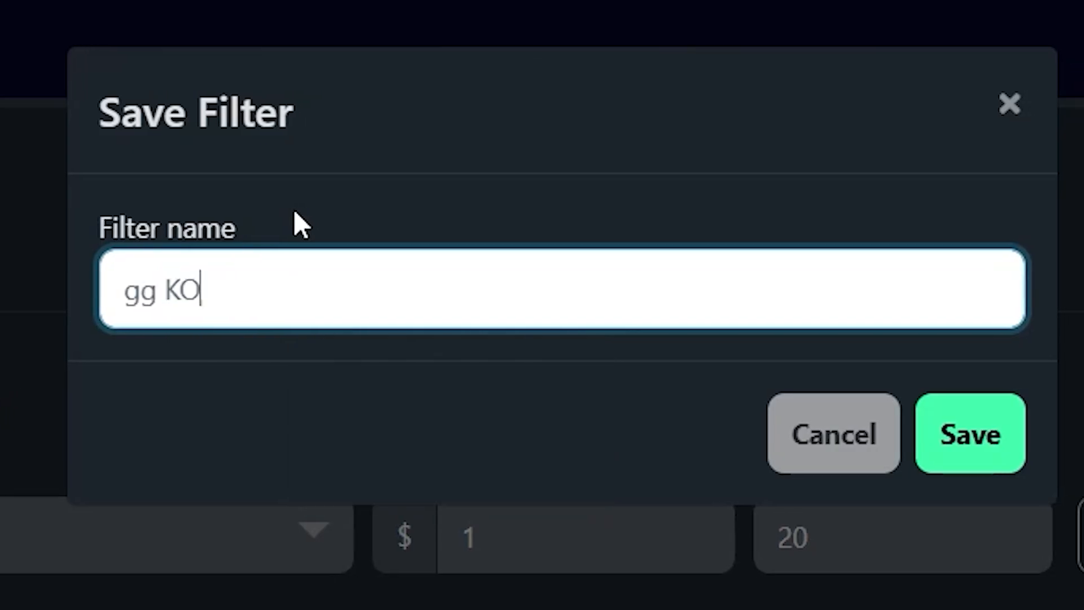
key(Return)
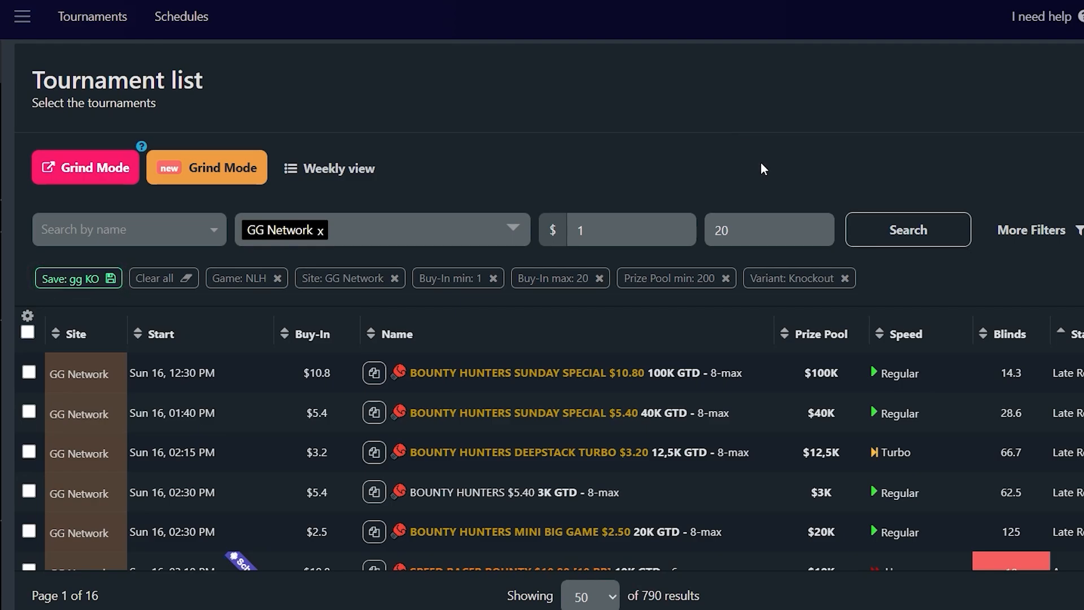
- Exclude Speed Racer tournaments, limit players to 6-Max and 7 to 10 (Full Ring), and rerun the search
scroll(899, 199, down, 3)
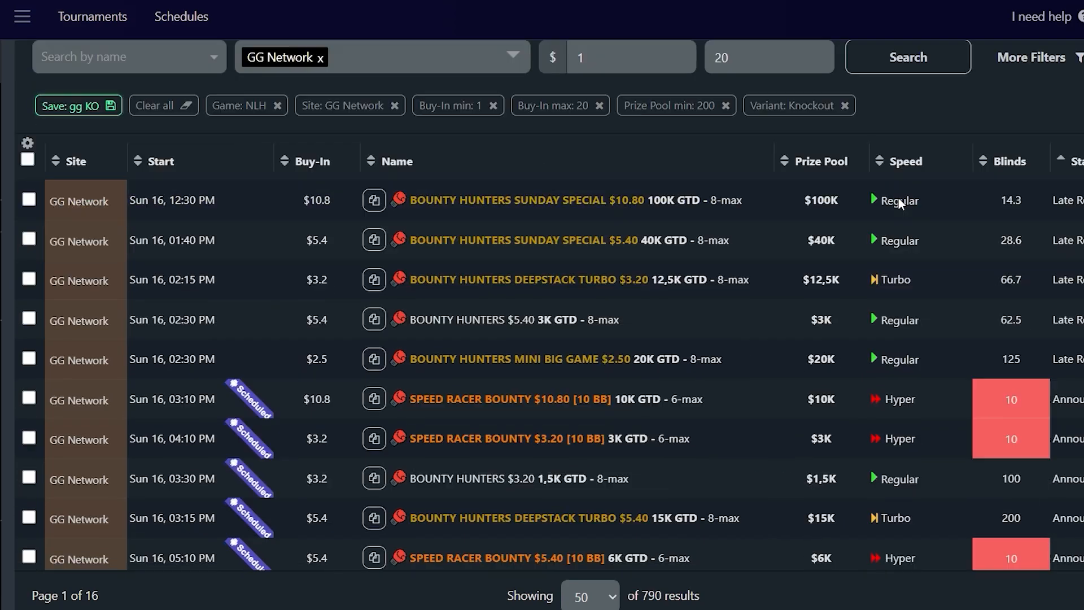
scroll(897, 199, down, 5)
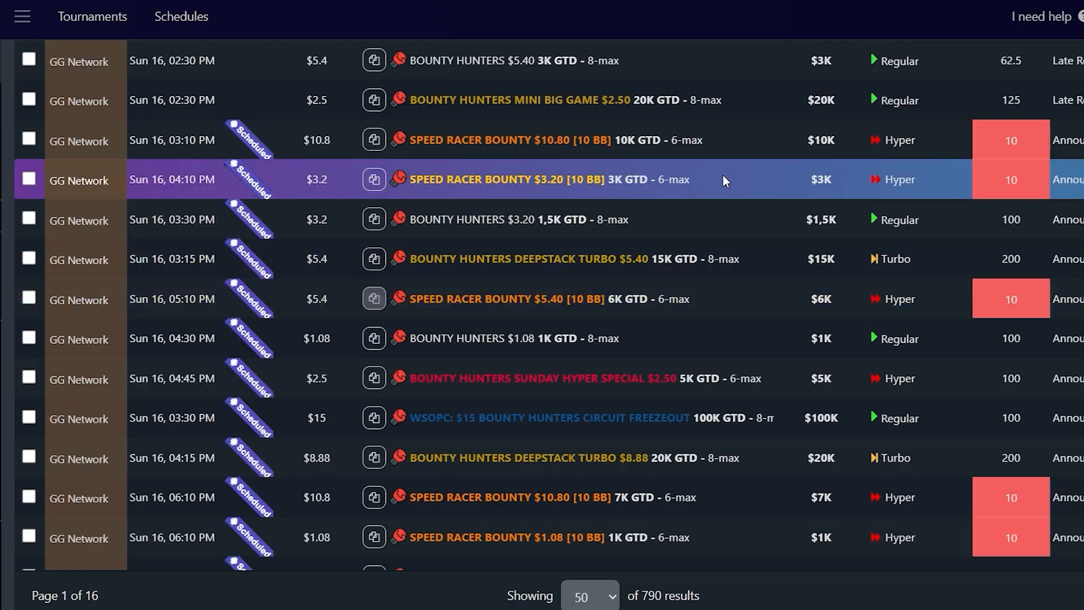
scroll(706, 172, up, 2)
scroll(744, 170, up, 5)
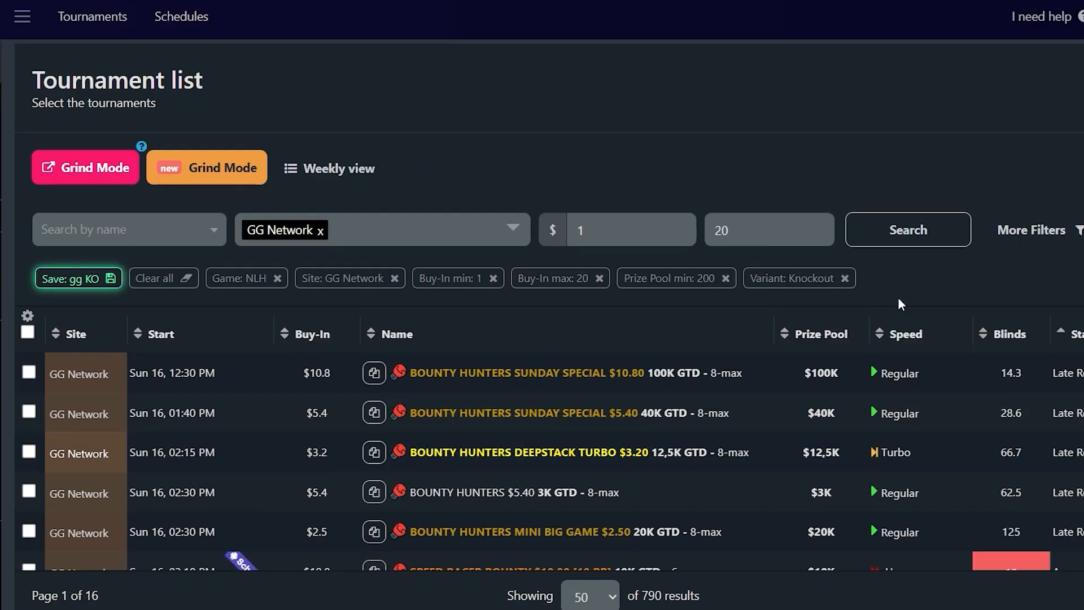
click(909, 237)
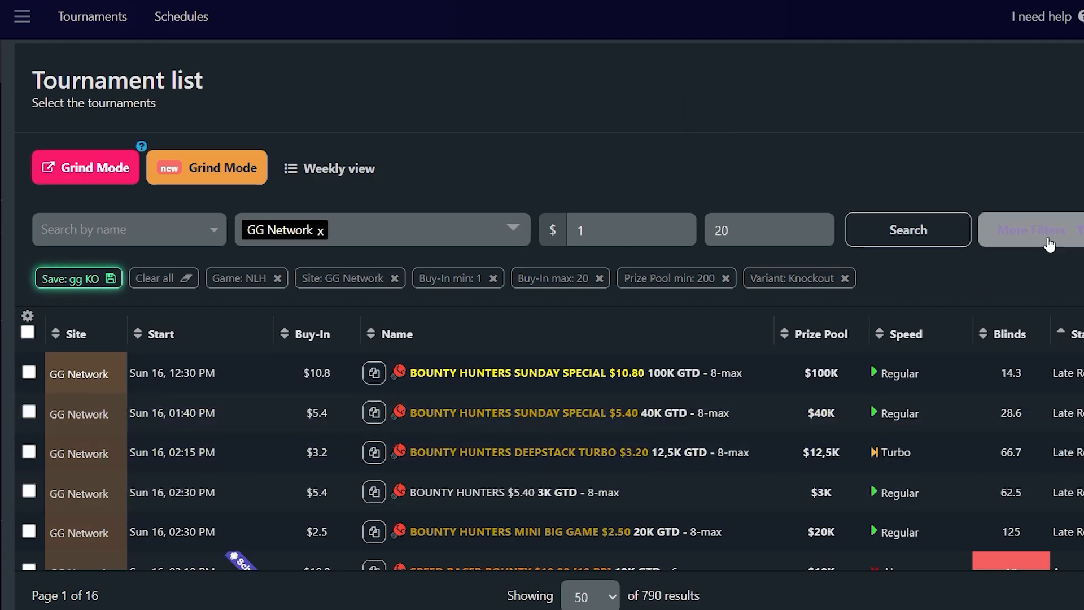
click(1032, 230)
scroll(213, 416, down, 5)
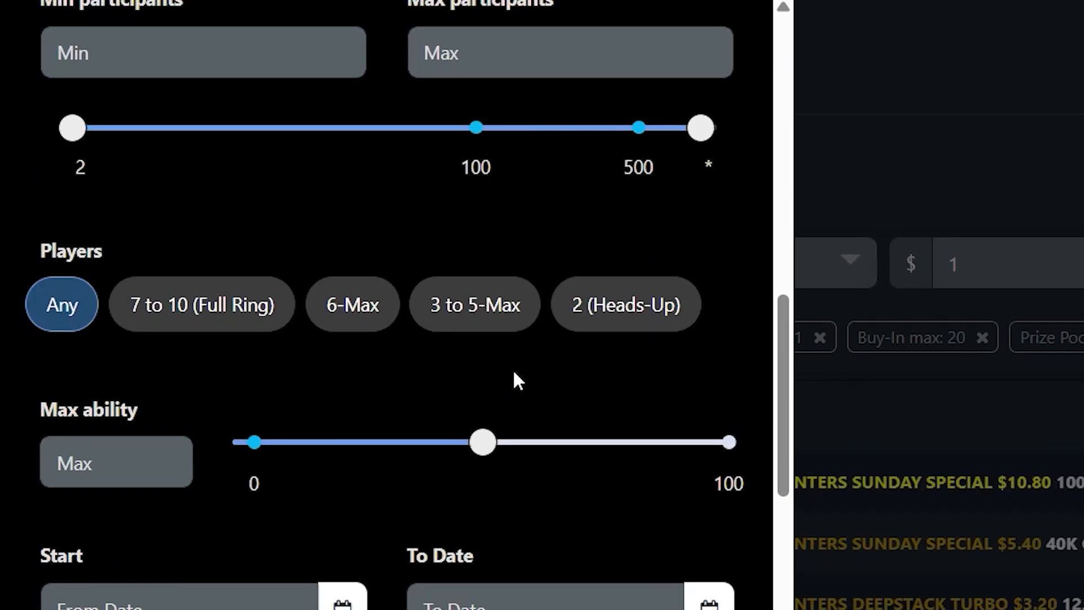
click(366, 229)
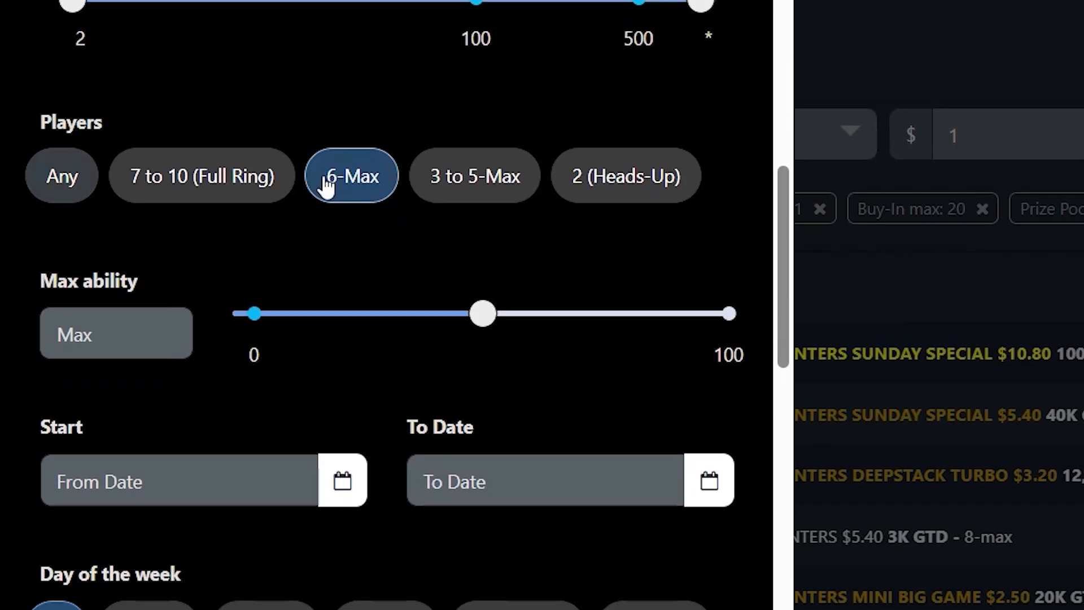
click(272, 222)
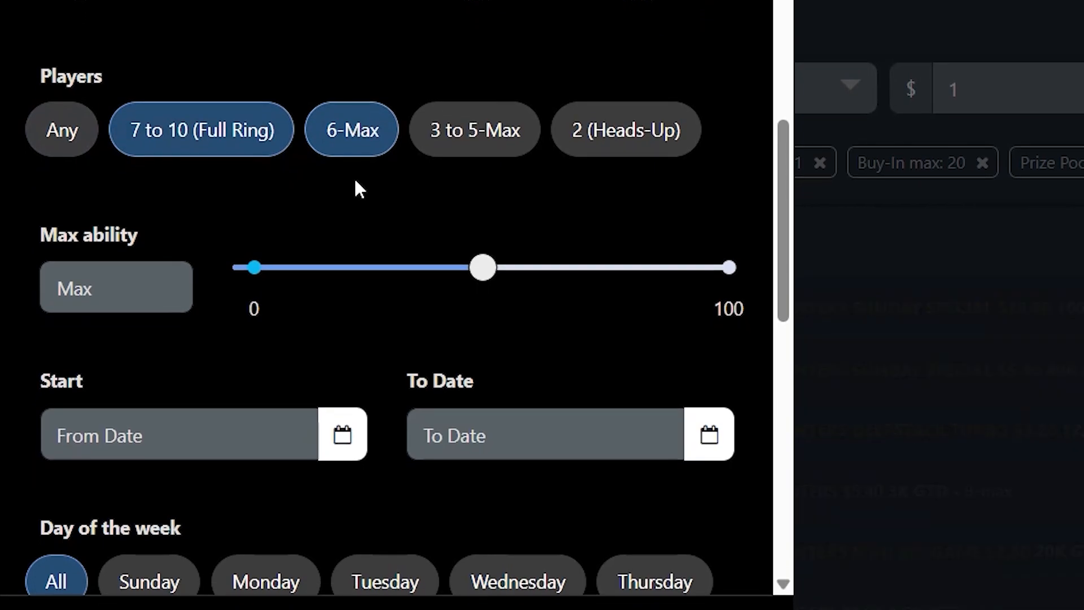
scroll(428, 249, down, 2)
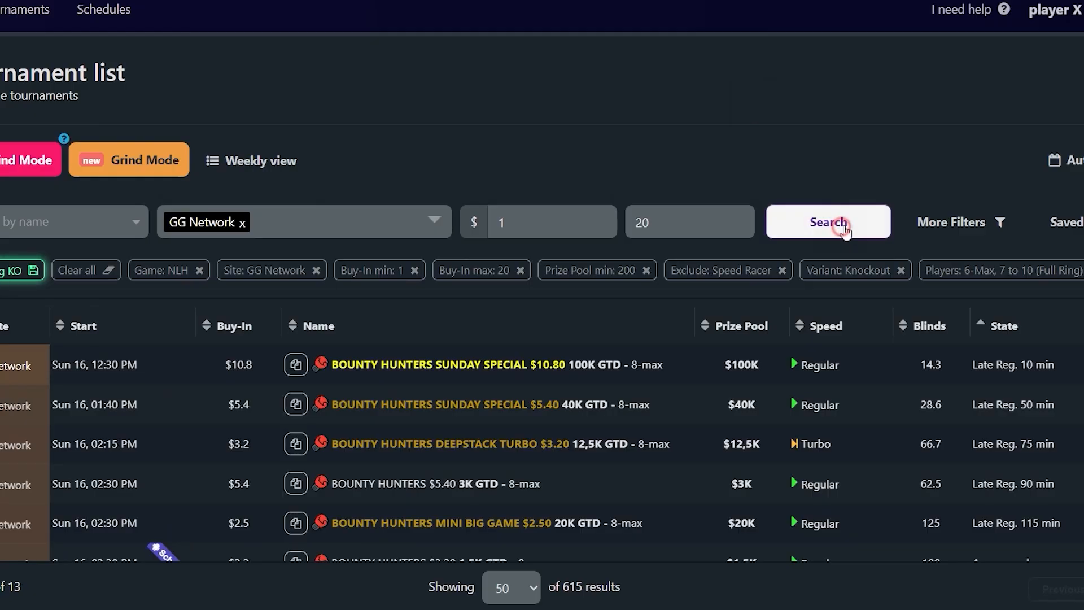
click(842, 229)
- Update the saved "gg KO" filter with the current criteria and look over the matching tournaments
click(32, 271)
click(710, 182)
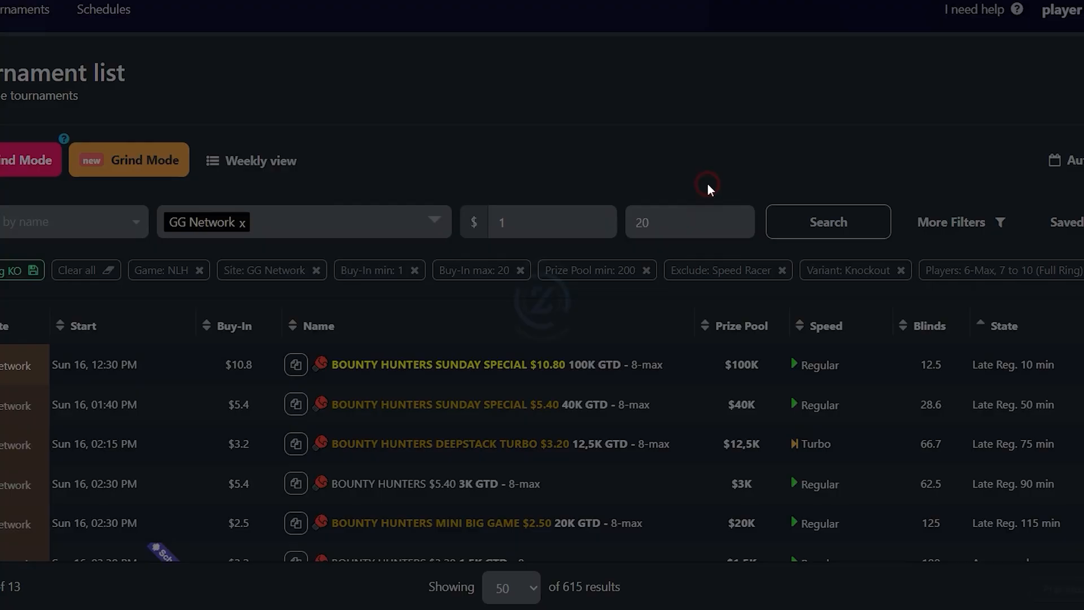
scroll(589, 372, down, 10)
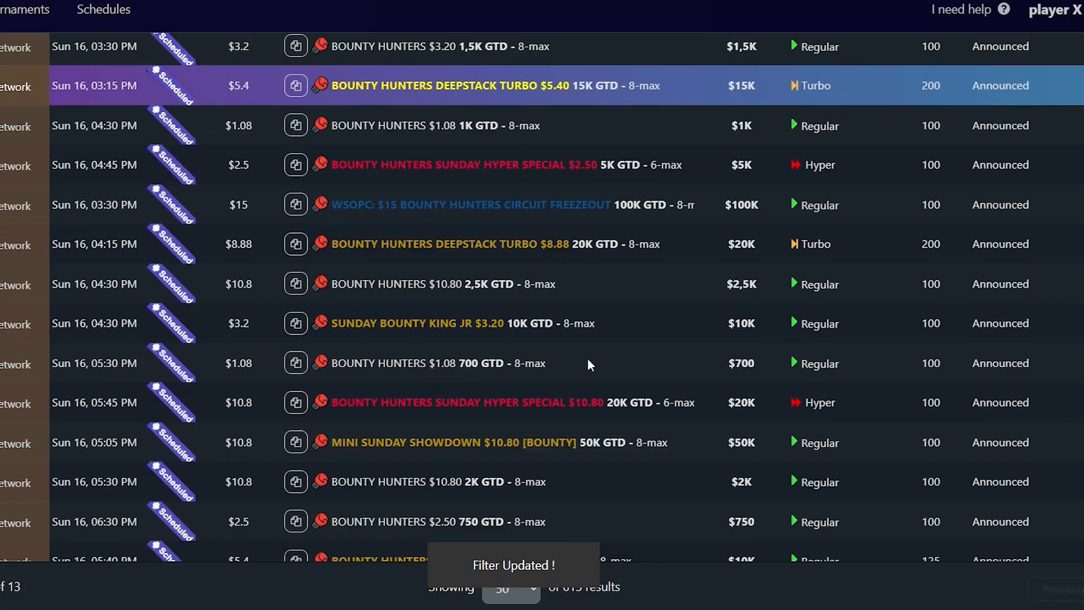
scroll(735, 347, up, 10)
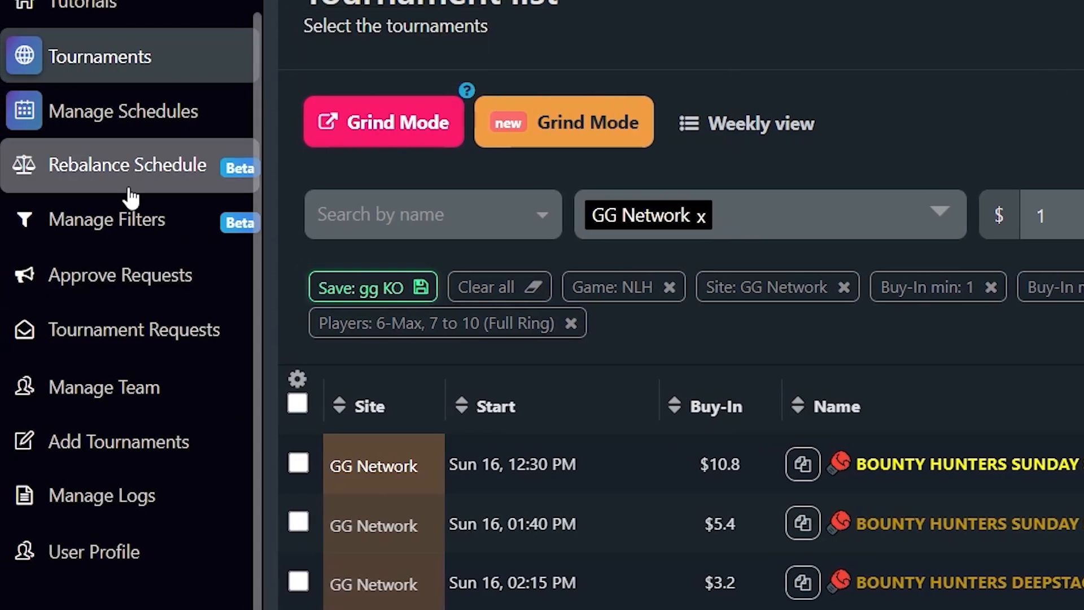
- Open the Rebalance Schedule page and enable automatic rebalancing of tournaments in its settings
click(129, 189)
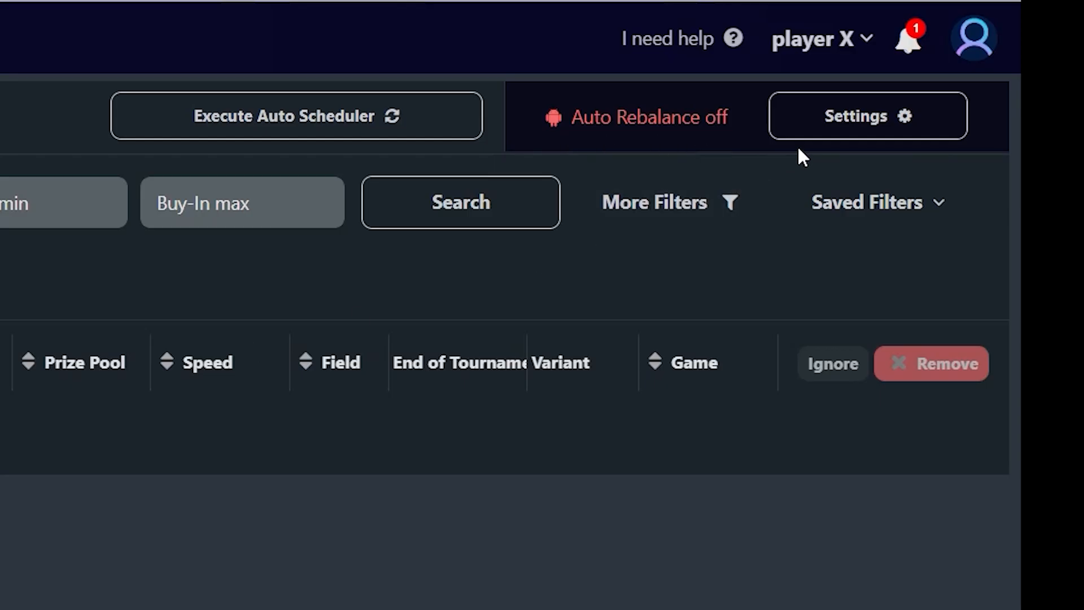
click(828, 137)
click(354, 162)
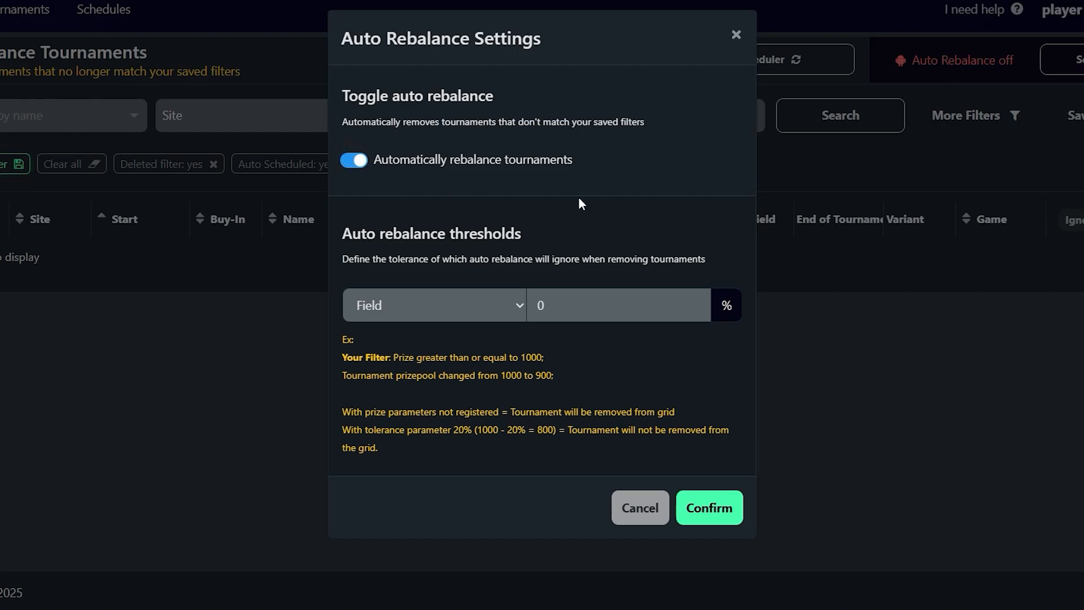
- Set the auto rebalance threshold for Prize Pool to 30 %, confirm the settings and execute the auto scheduler
click(449, 310)
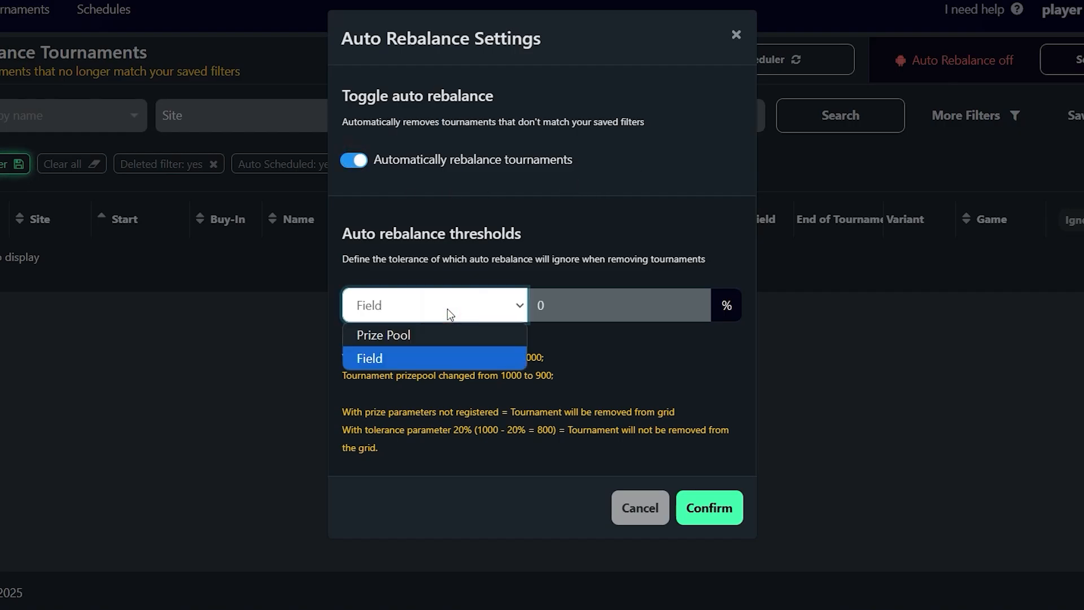
click(433, 342)
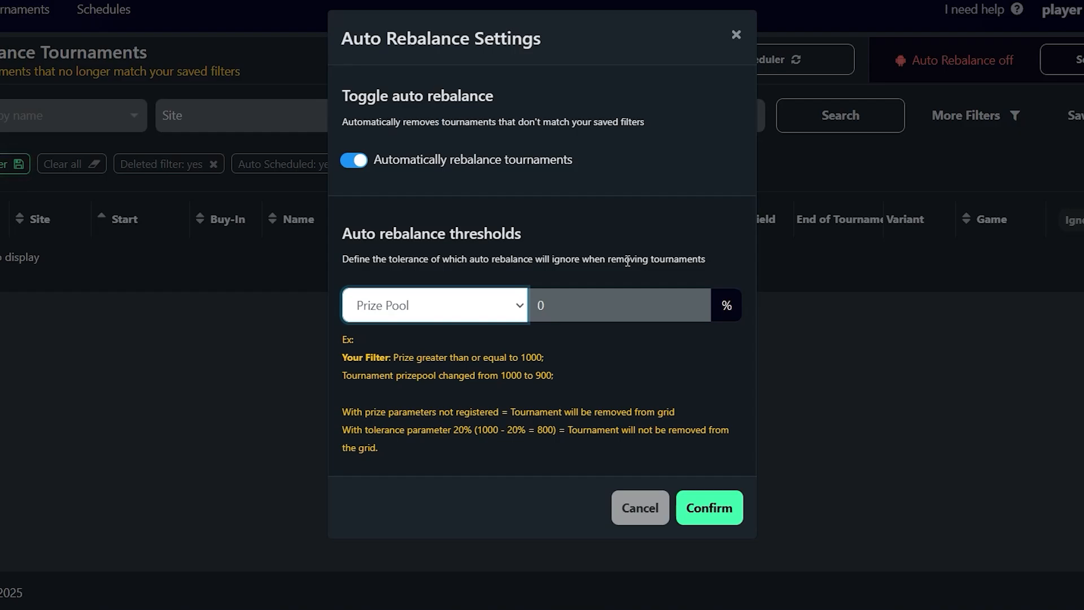
click(593, 303)
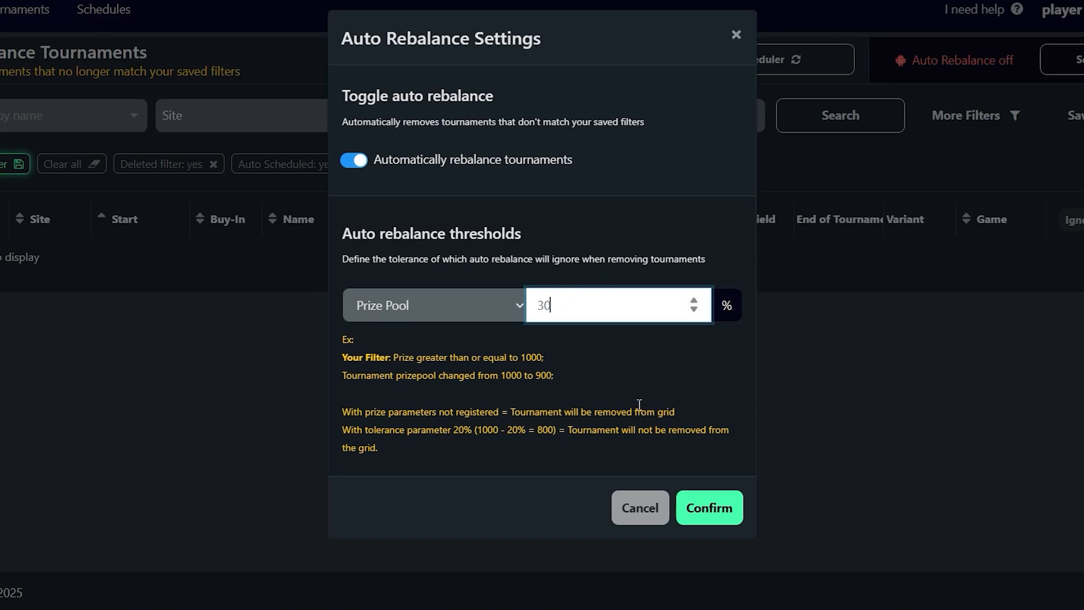
click(685, 508)
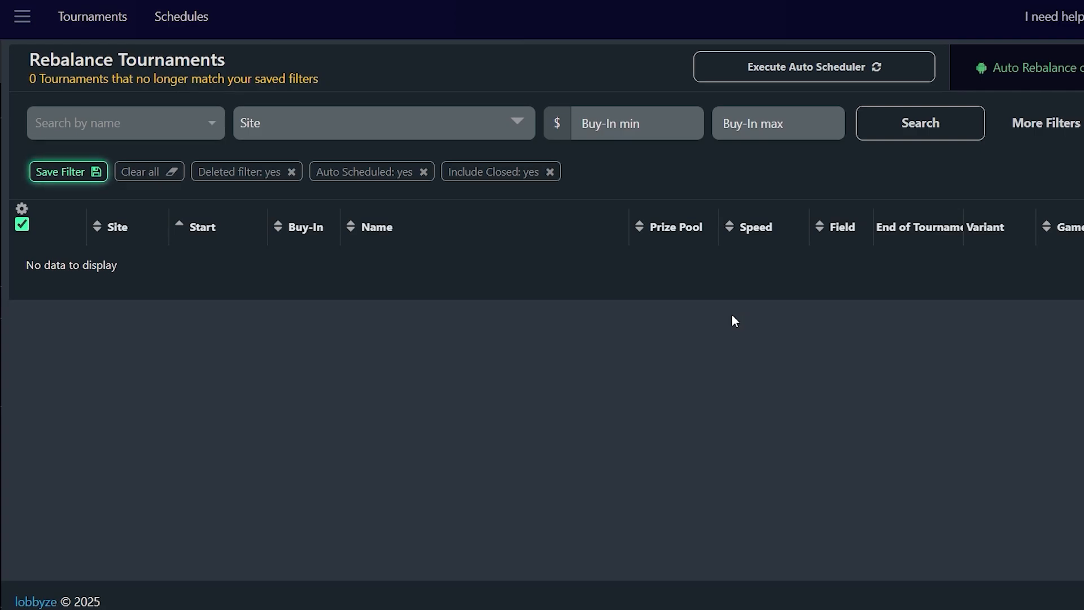
click(763, 67)
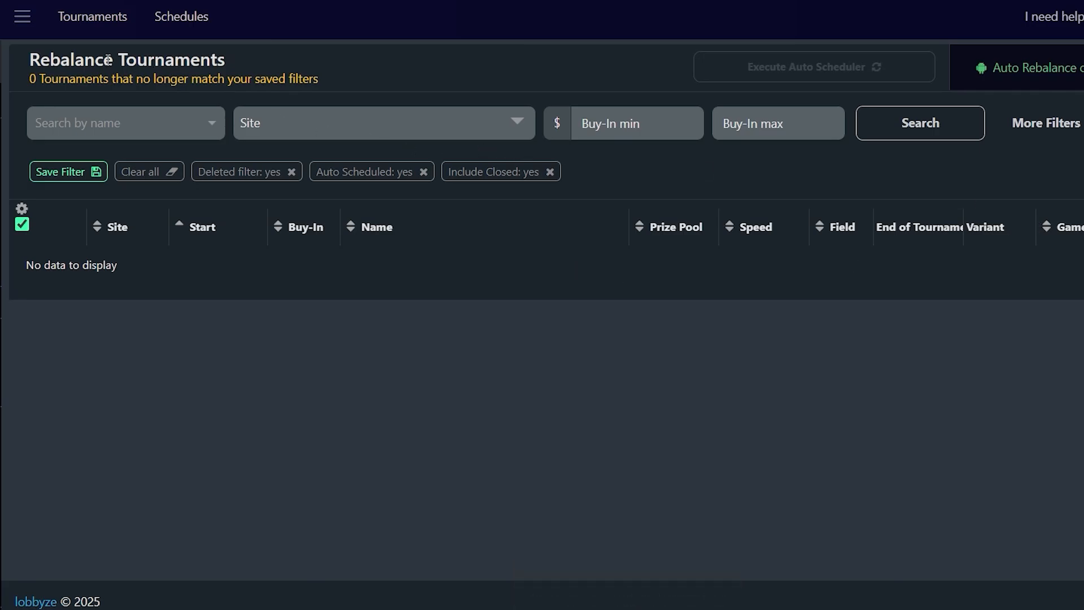
- Return to the tournament list and review the criteria of the saved filters, including "gg KO"
click(105, 22)
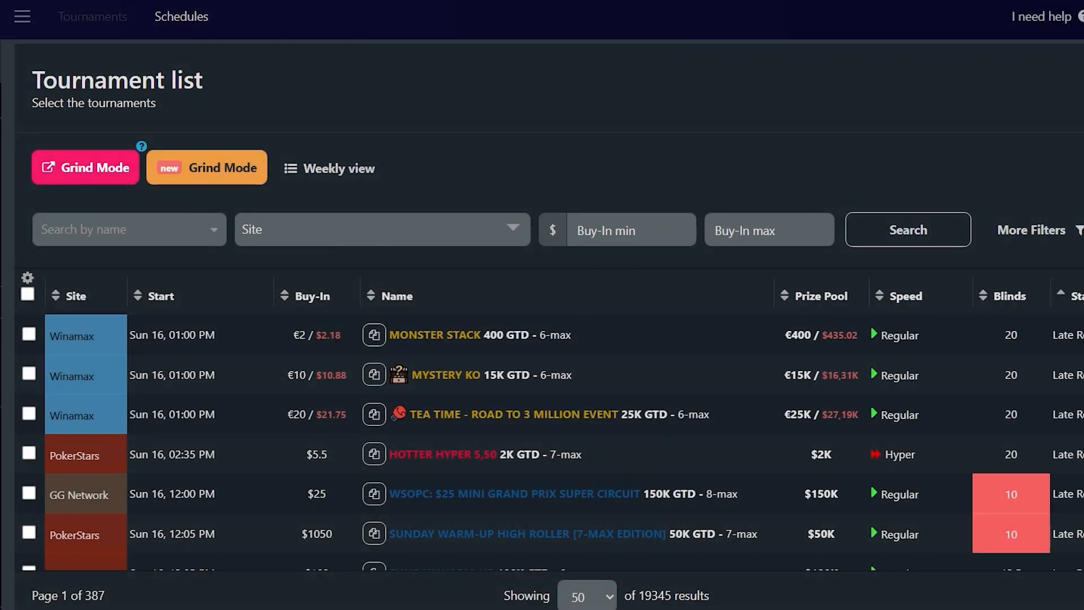
click(1081, 168)
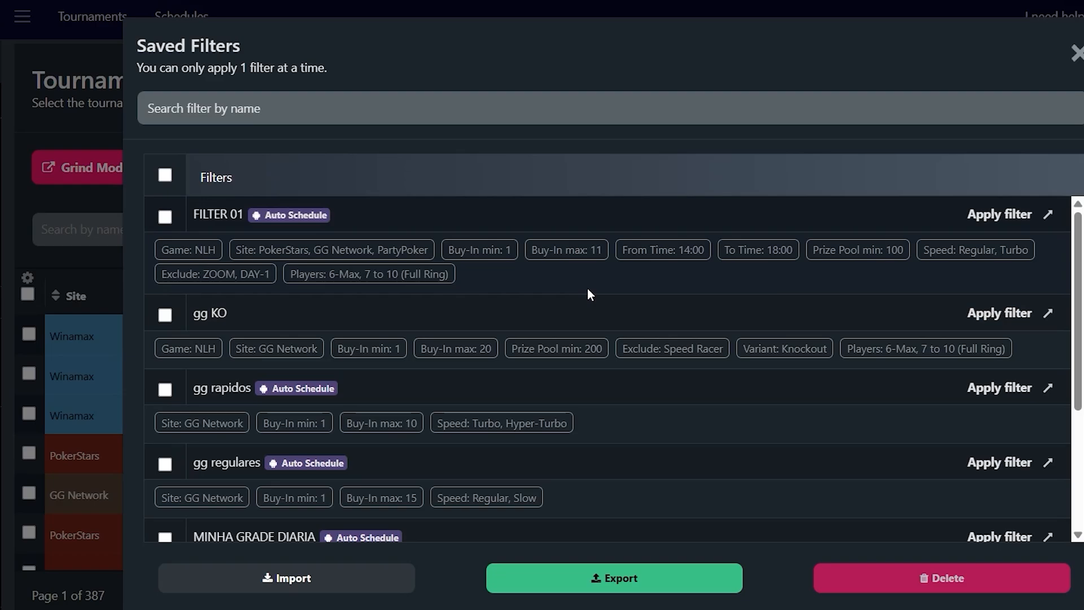
scroll(587, 290, down, 2)
scroll(590, 296, up, 2)
click(67, 232)
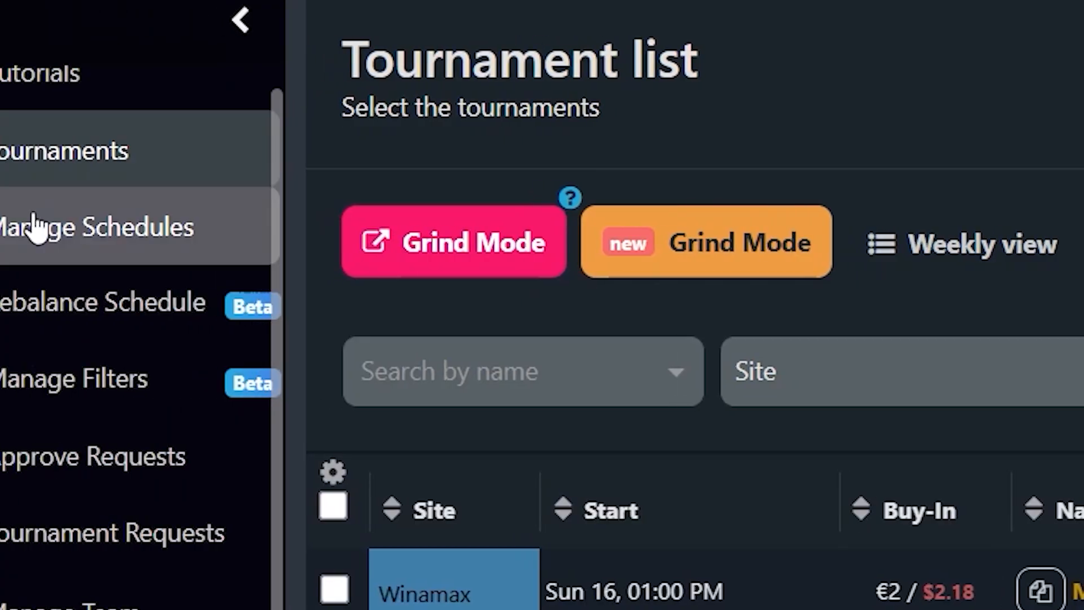
- Open Manage Schedules and view this week's scheduled tournaments for Sunday
click(37, 224)
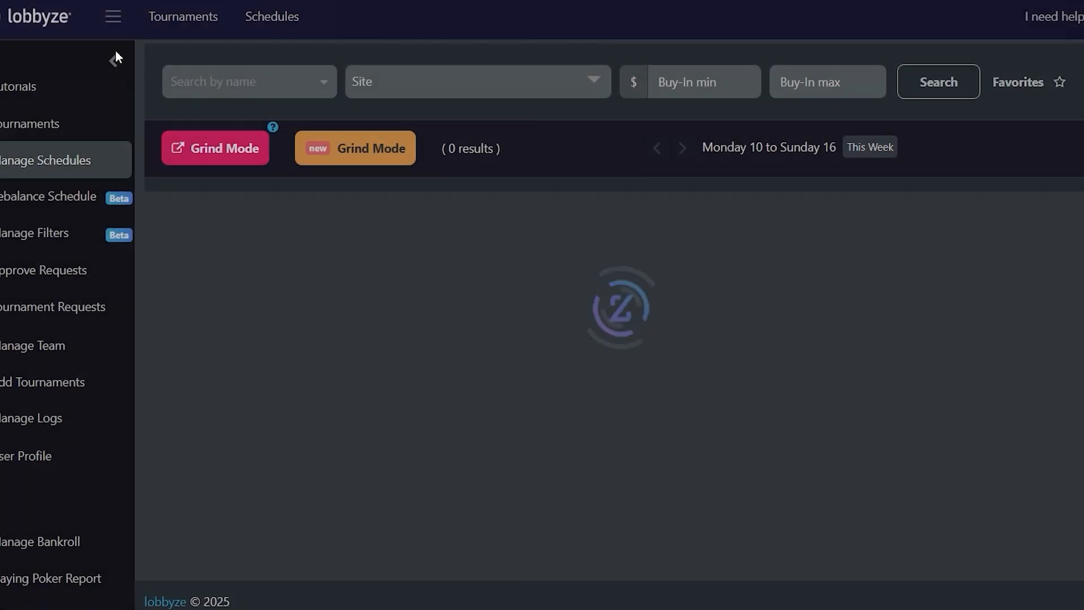
click(327, 42)
click(30, 269)
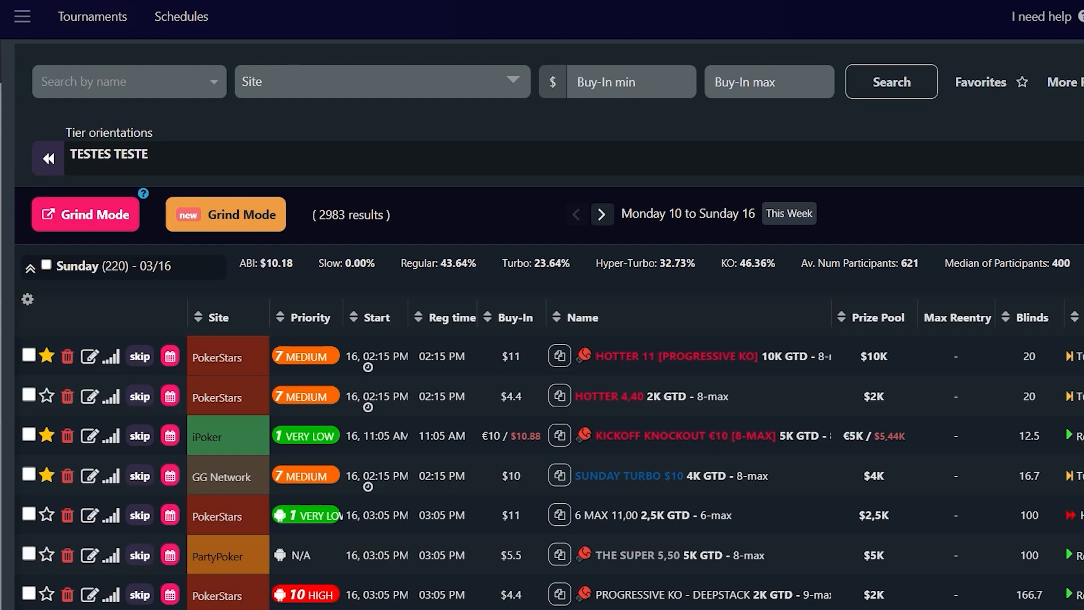
- Check the Rebalance Schedule page for non-matching tournaments, visit the tournament list and reopen the rebalance page
click(22, 16)
click(212, 239)
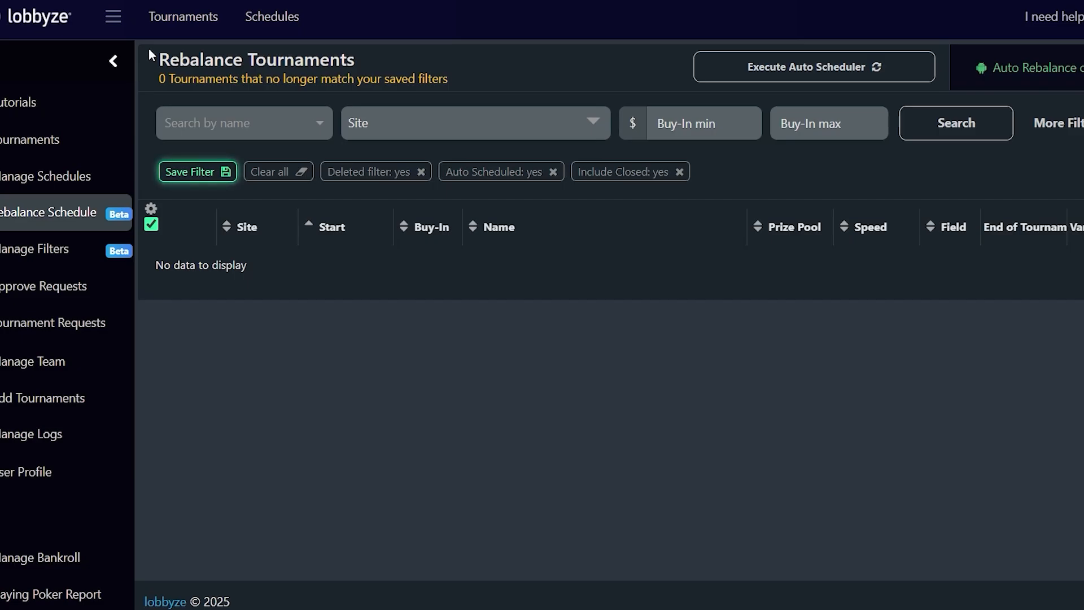
click(183, 16)
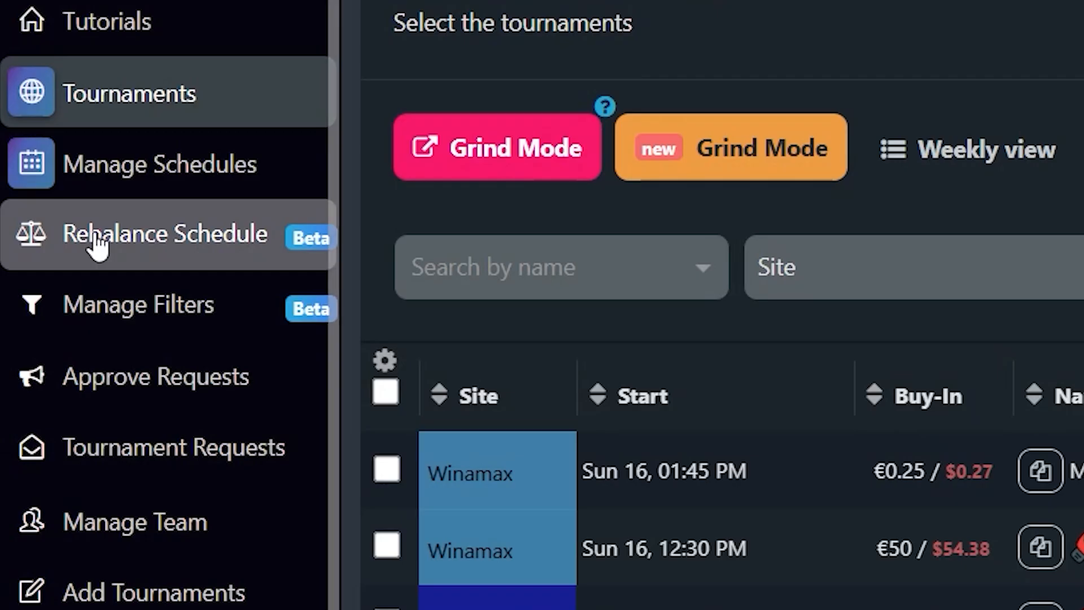
click(9, 216)
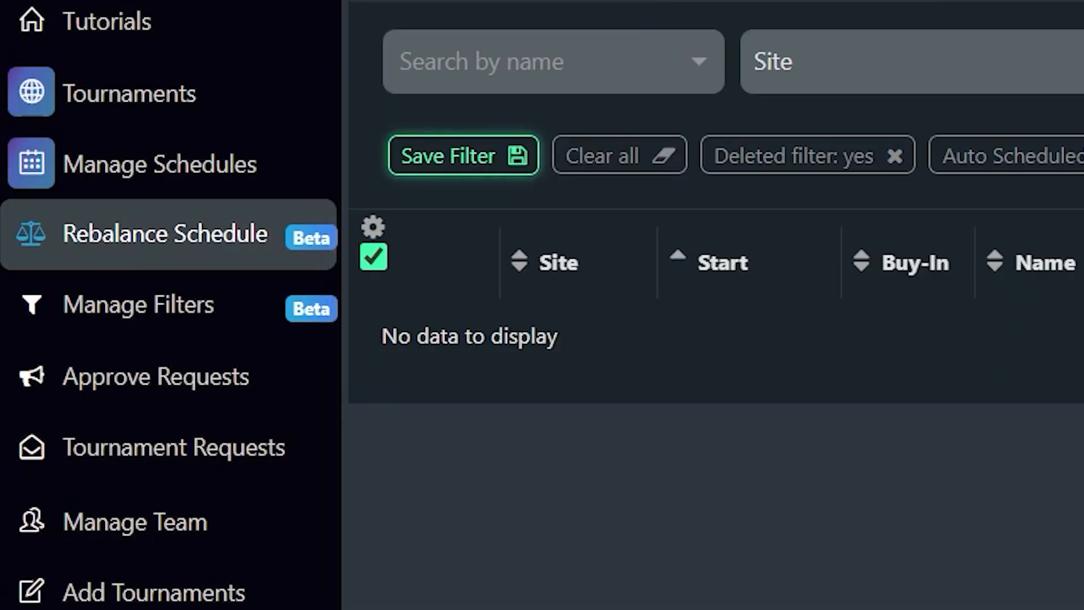
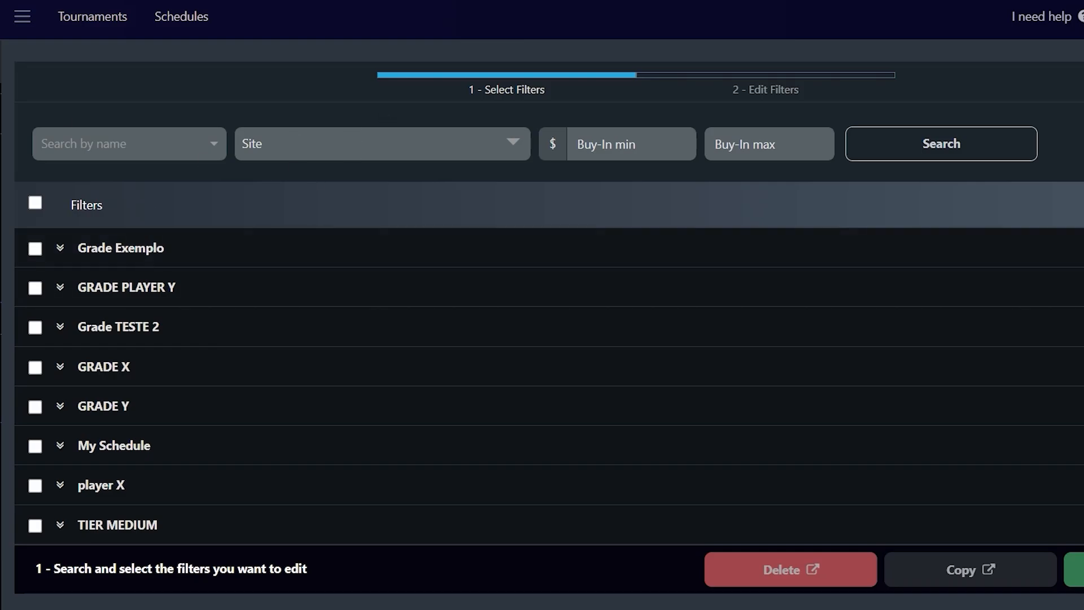
- Select all filters of the "player X" tier, open them for bulk editing and review their criteria
scroll(110, 404, down, 3)
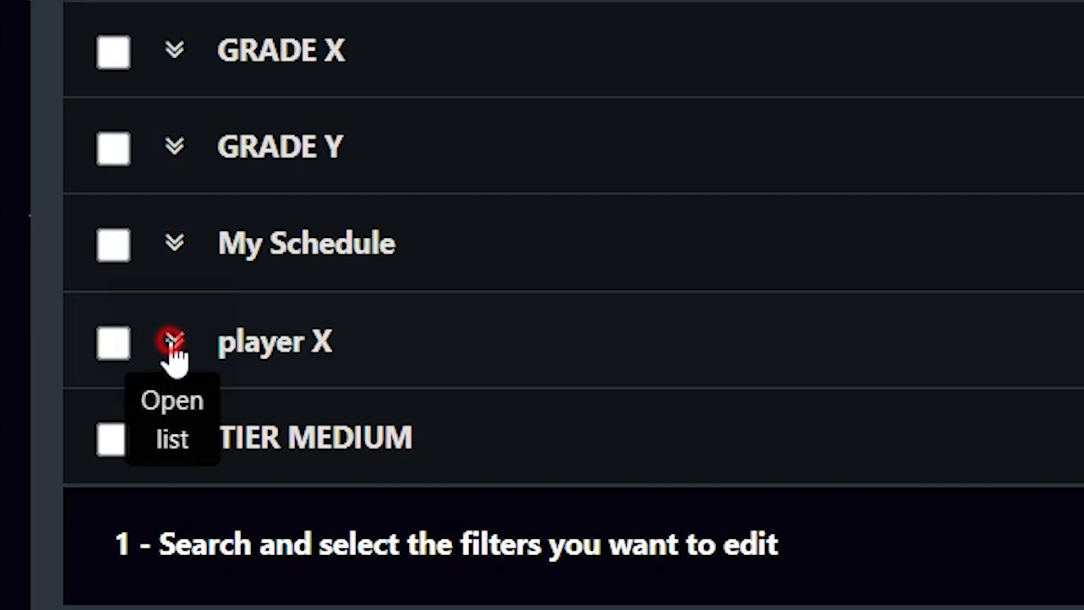
click(59, 474)
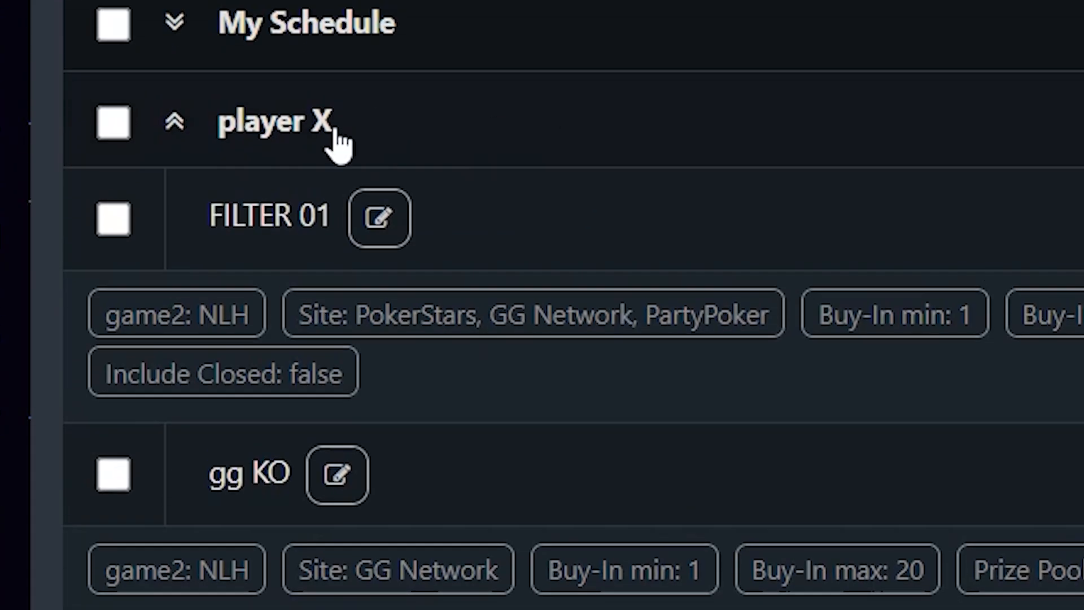
click(113, 123)
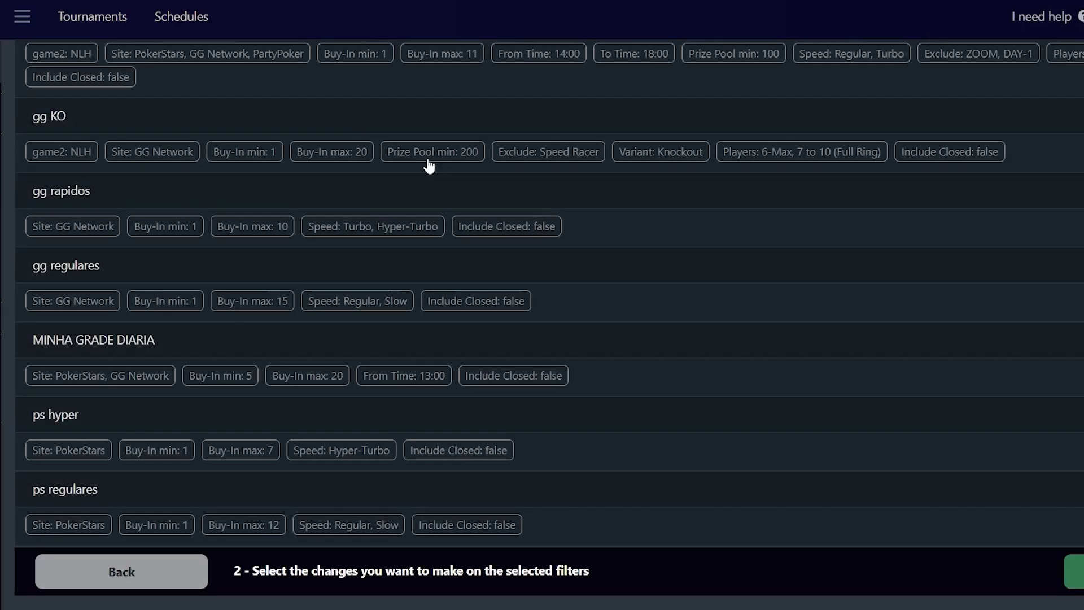
scroll(532, 341, up, 6)
scroll(310, 310, down, 7)
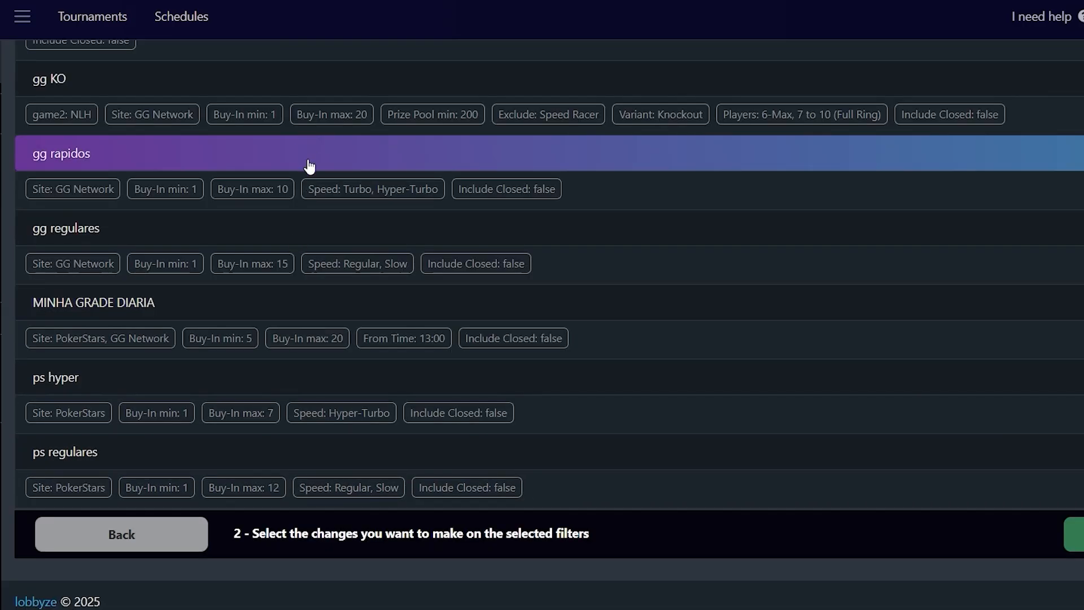
scroll(283, 186, up, 7)
scroll(242, 68, down, 5)
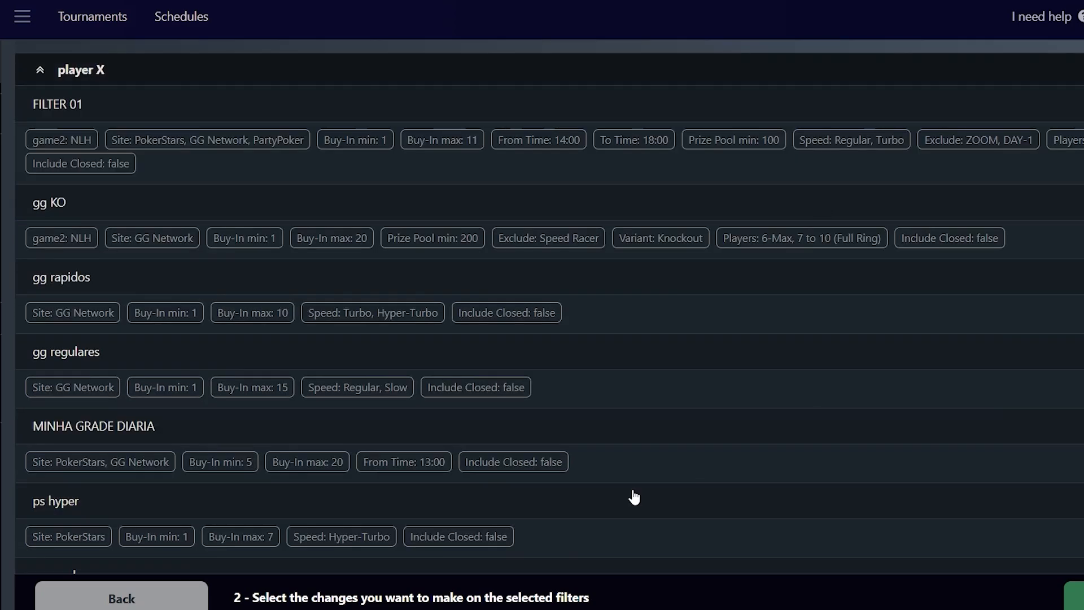
scroll(302, 237, up, 5)
- Define an Add/Change action that adds Bodog to the Site criterion of the selected filters
click(254, 194)
click(548, 196)
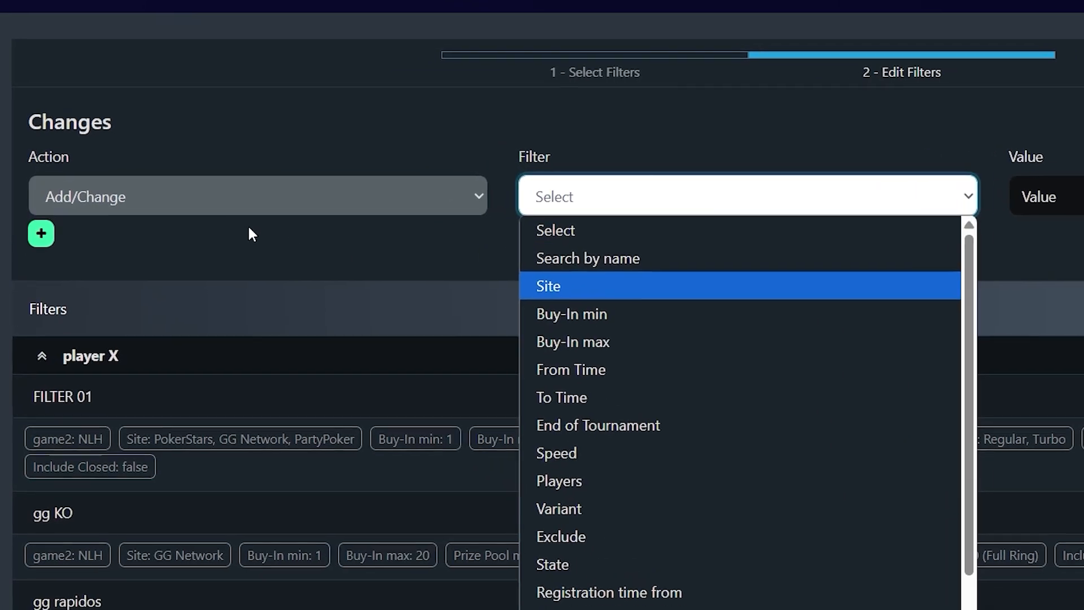
click(153, 203)
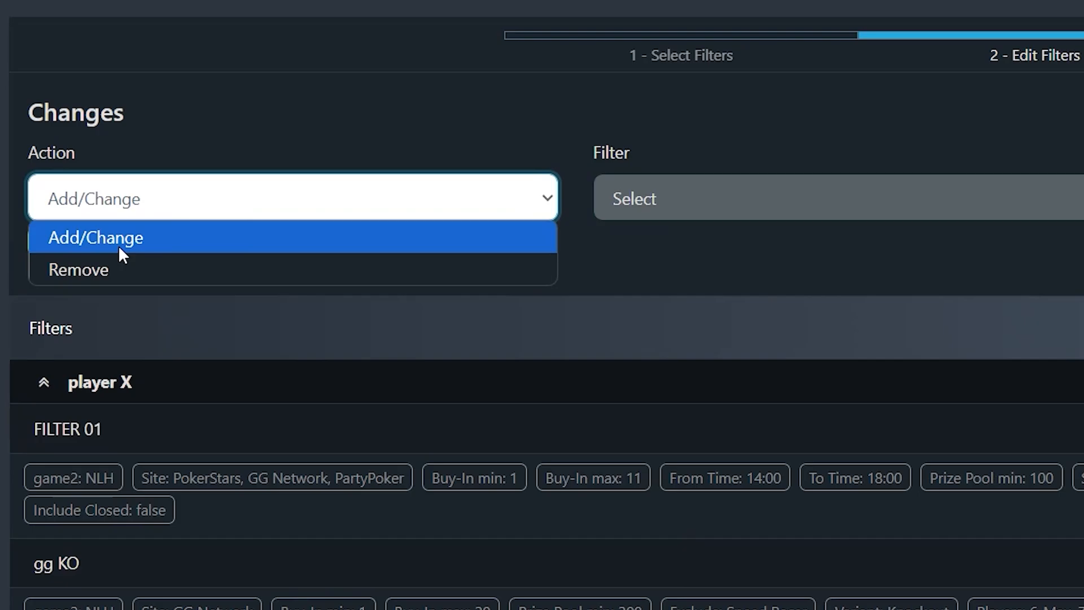
click(120, 247)
click(661, 205)
click(672, 304)
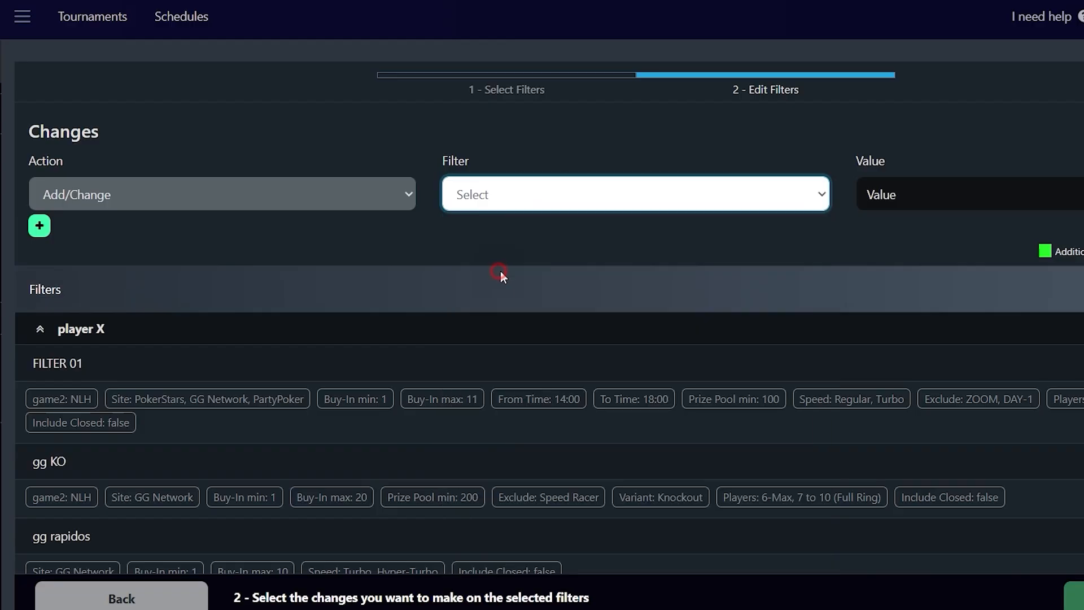
click(499, 274)
click(889, 193)
click(930, 363)
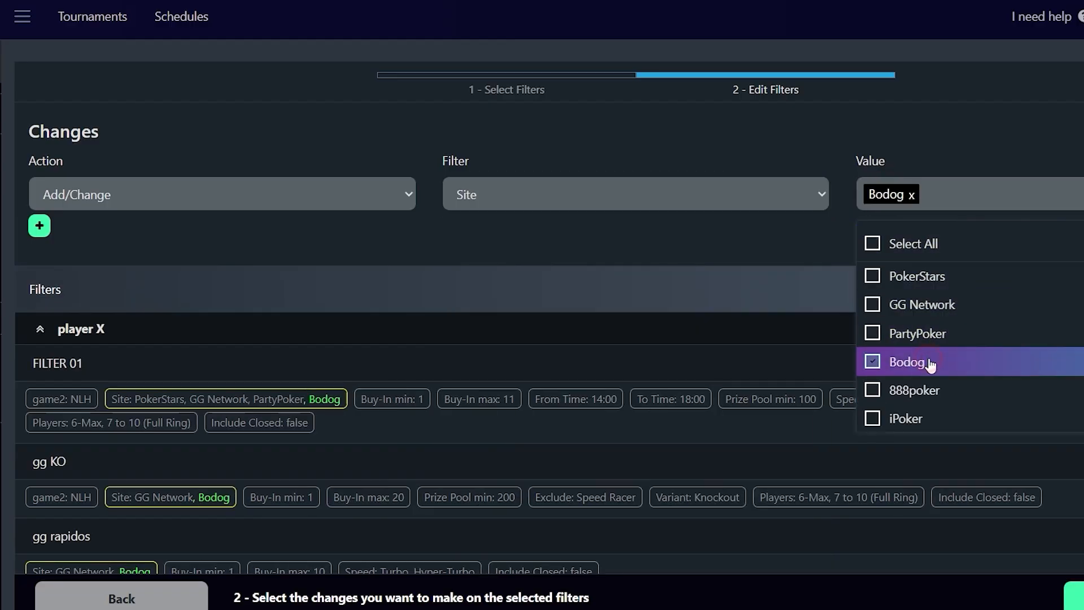
- Review the previewed Site changes on the "player X" filters and save the bulk update
click(511, 335)
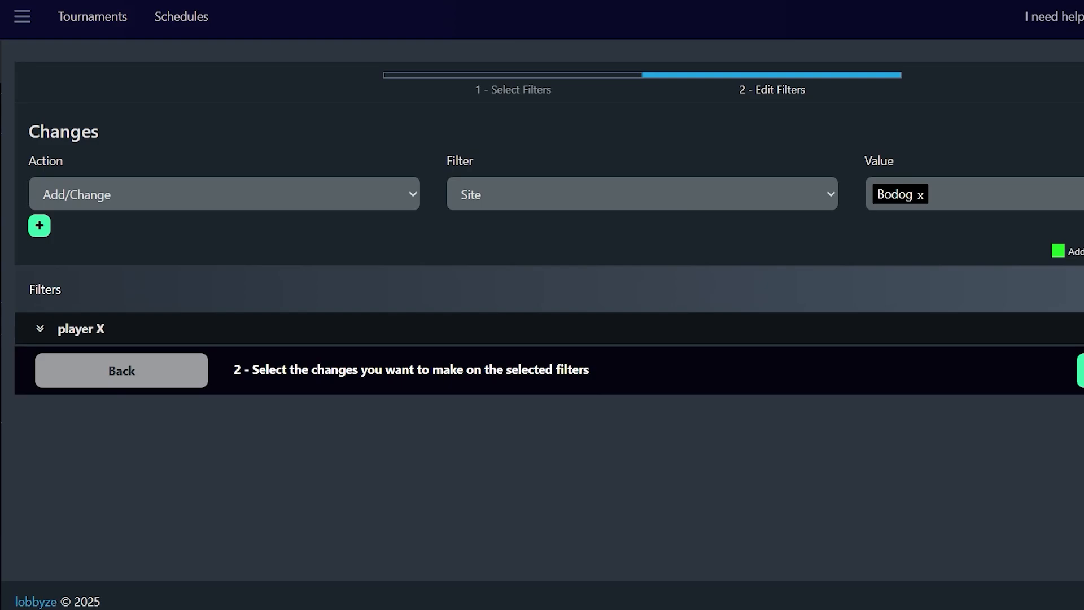
click(40, 329)
scroll(293, 438, down, 2)
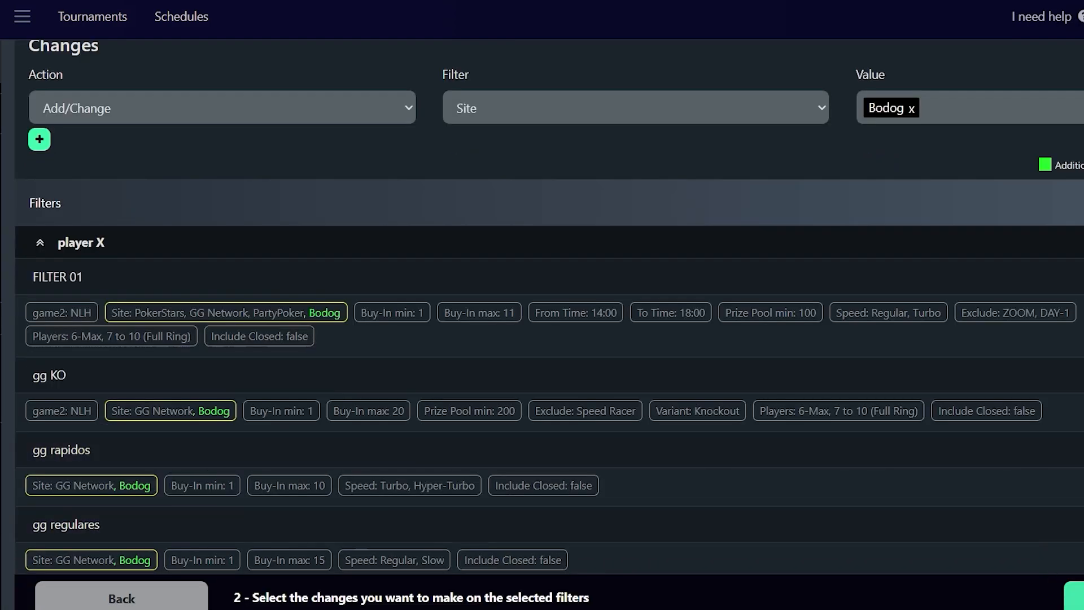
click(1076, 597)
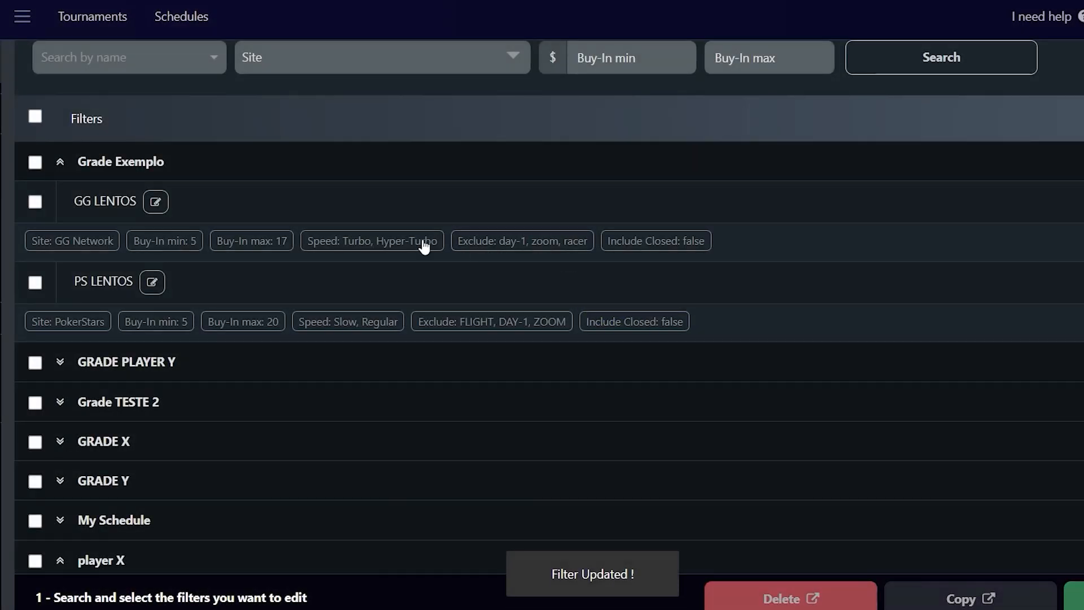
- Examine the site criteria of the updated filters in the "player X" tier
scroll(473, 351, up, 2)
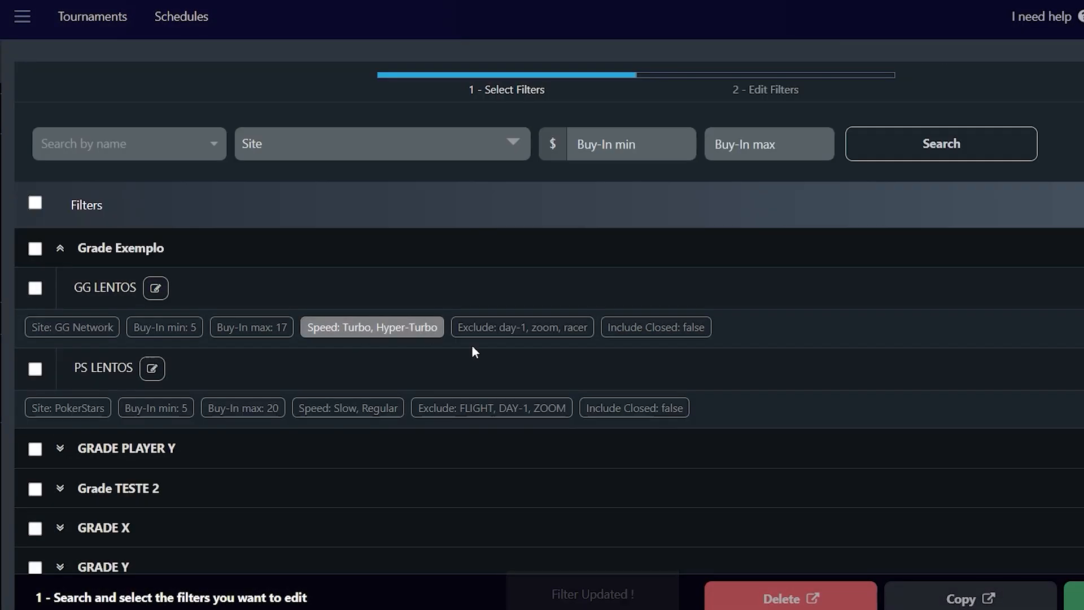
scroll(390, 359, down, 3)
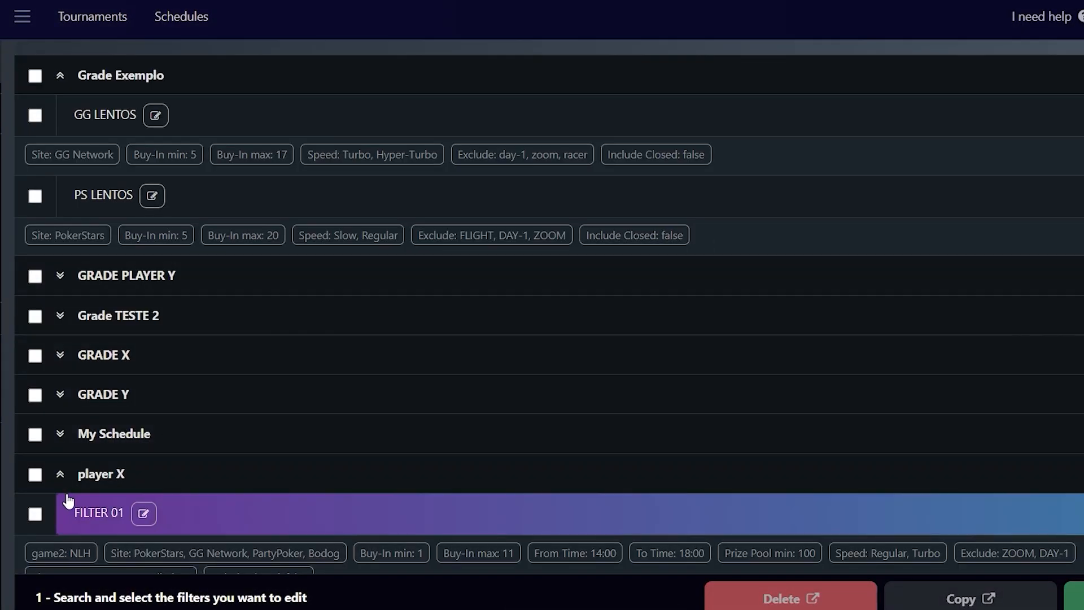
click(60, 477)
scroll(103, 460, down, 1)
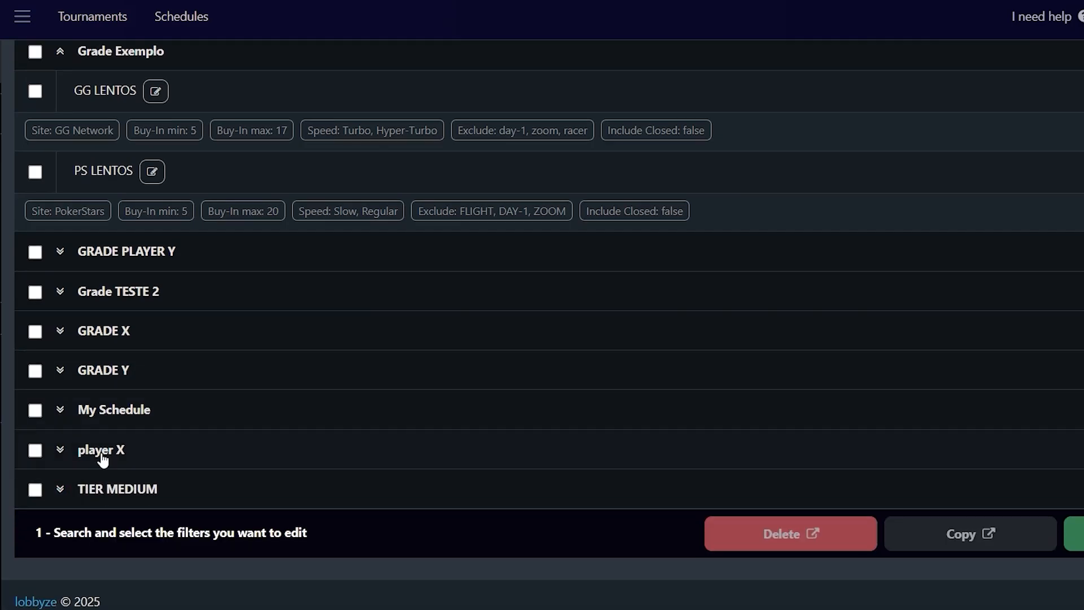
click(63, 449)
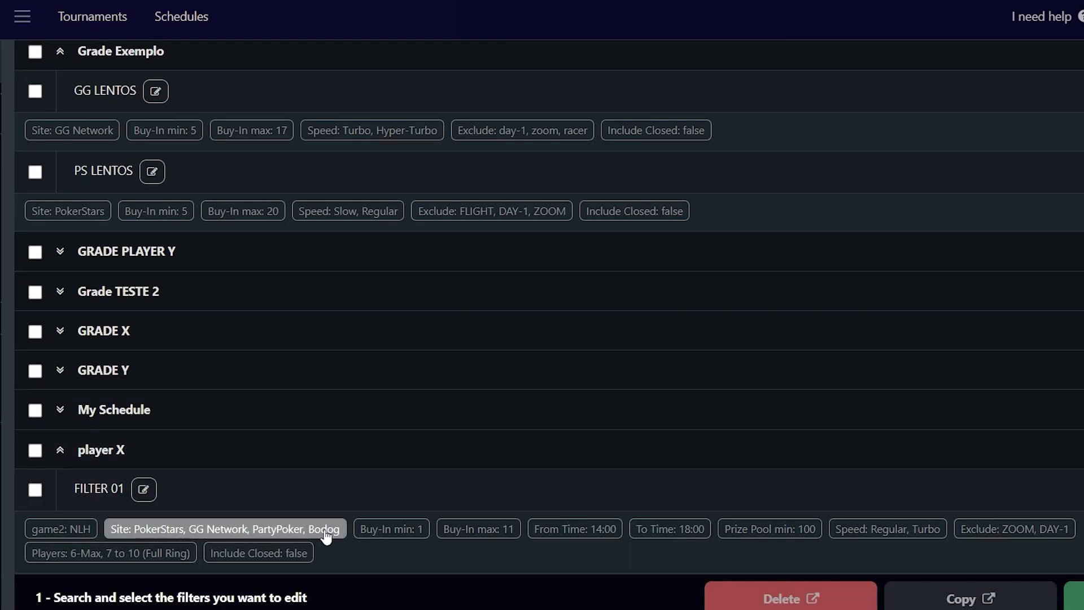
scroll(327, 537, down, 3)
scroll(349, 362, up, 7)
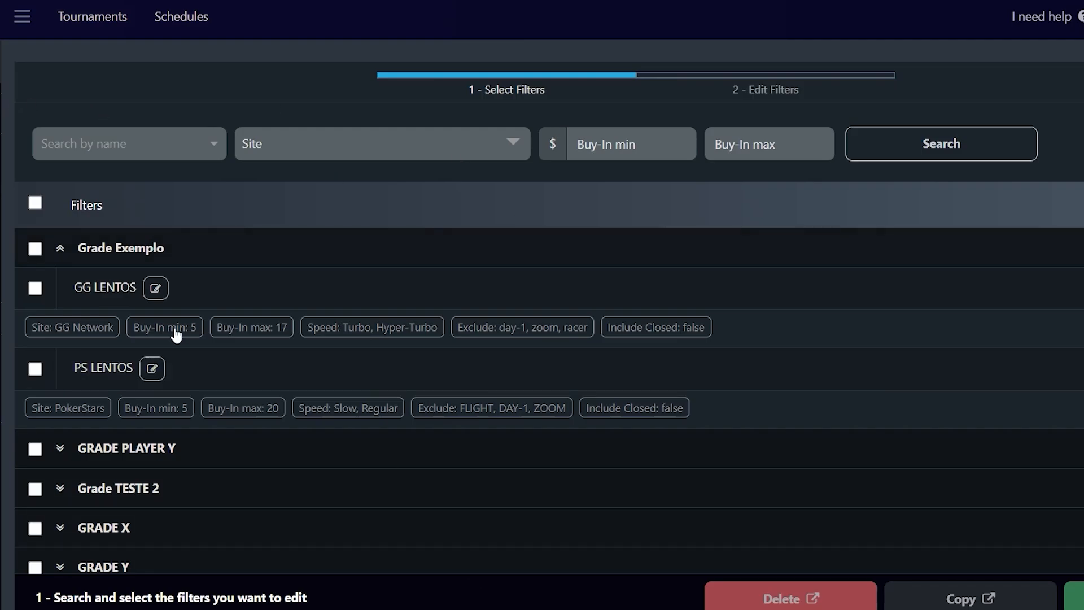
- Select all filters of the "player X" tier again for another bulk edit
scroll(208, 377, down, 3)
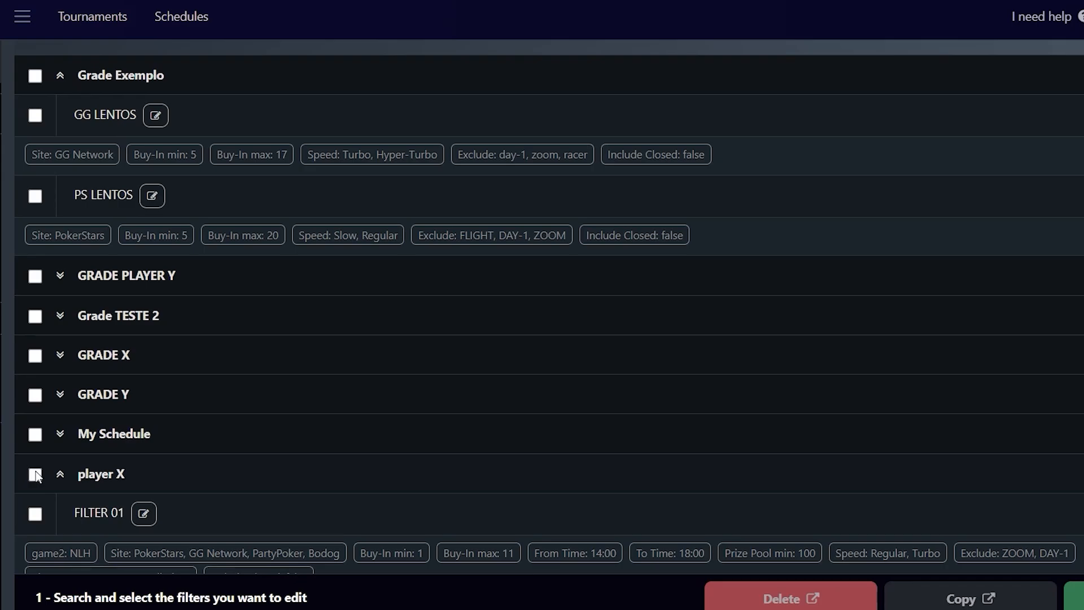
click(60, 474)
click(59, 474)
scroll(33, 304, down, 3)
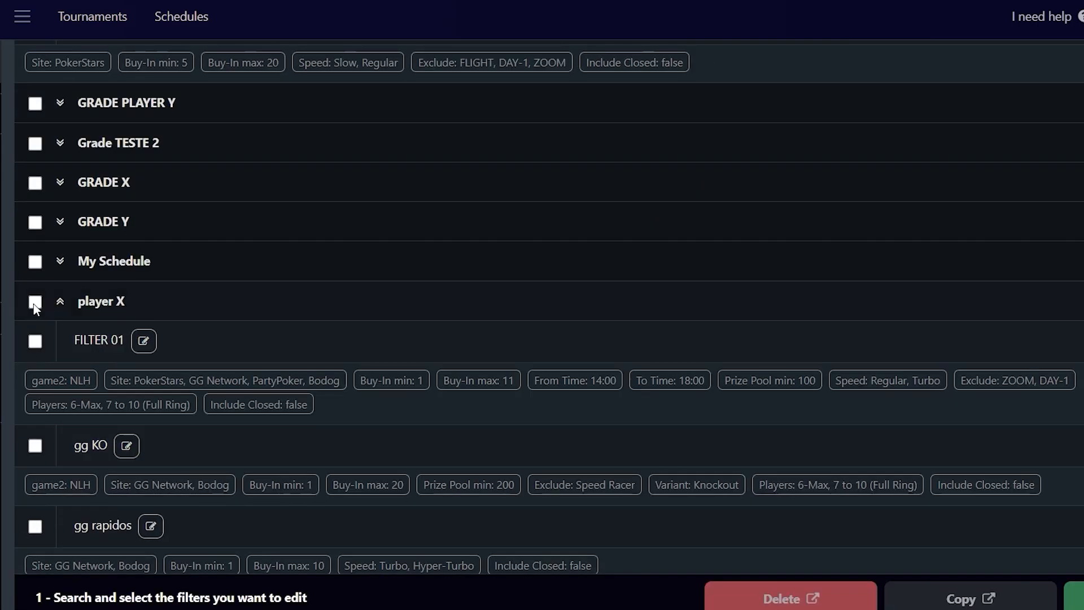
click(35, 302)
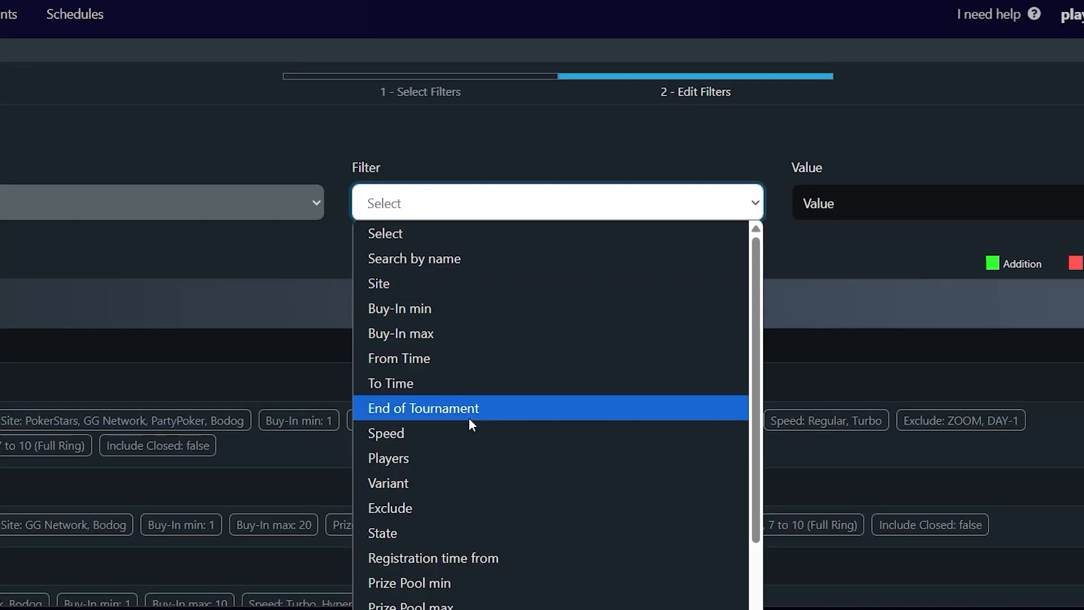
- Set Prize Pool min to 200 for the selected filters, check the preview and save the bulk update
click(475, 581)
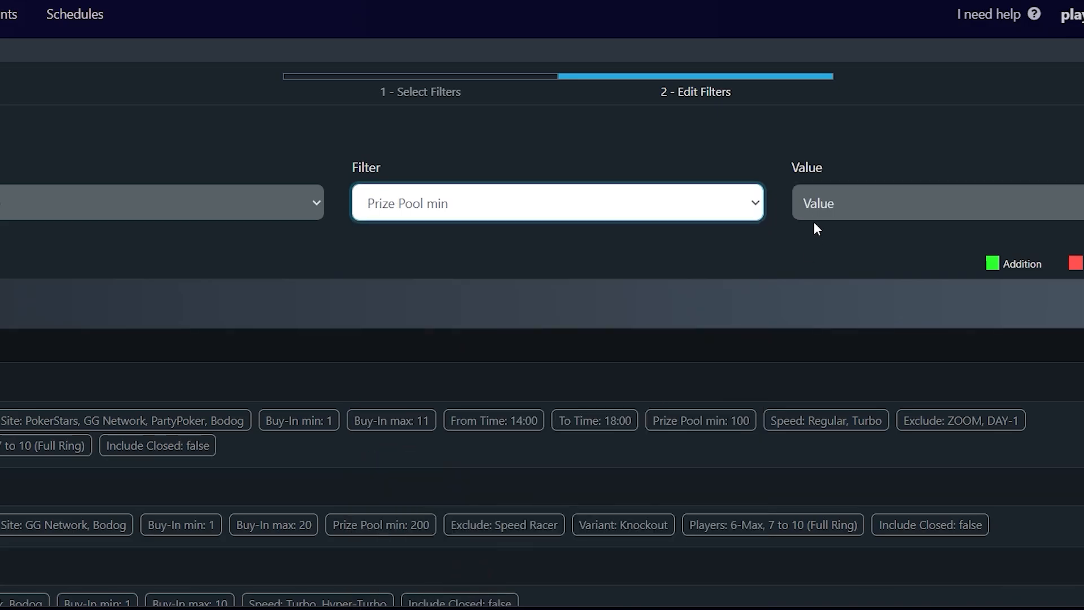
click(815, 209)
text(200)
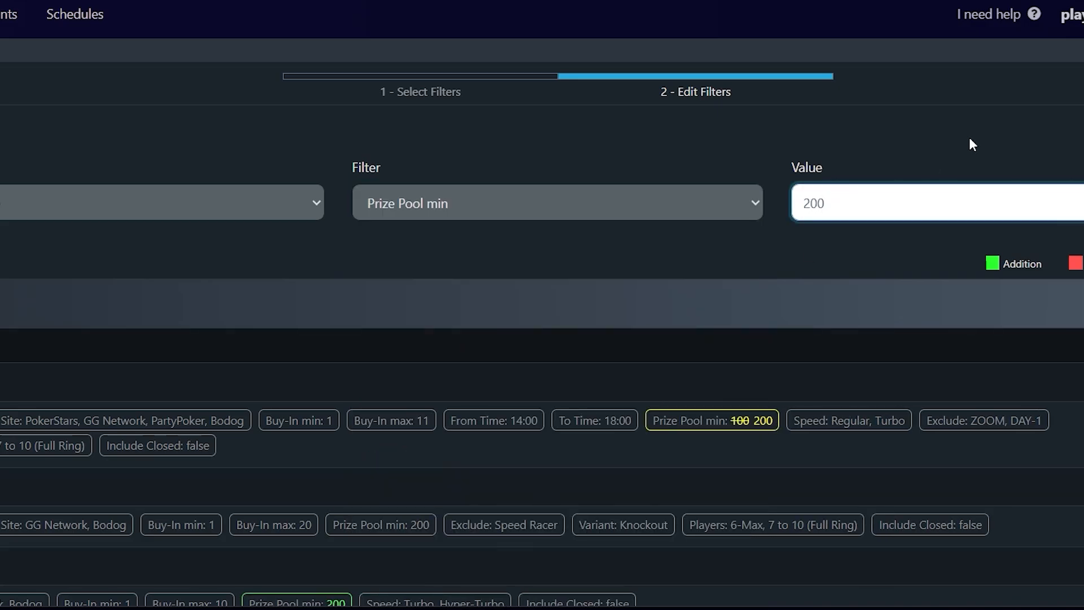
scroll(840, 358, down, 2)
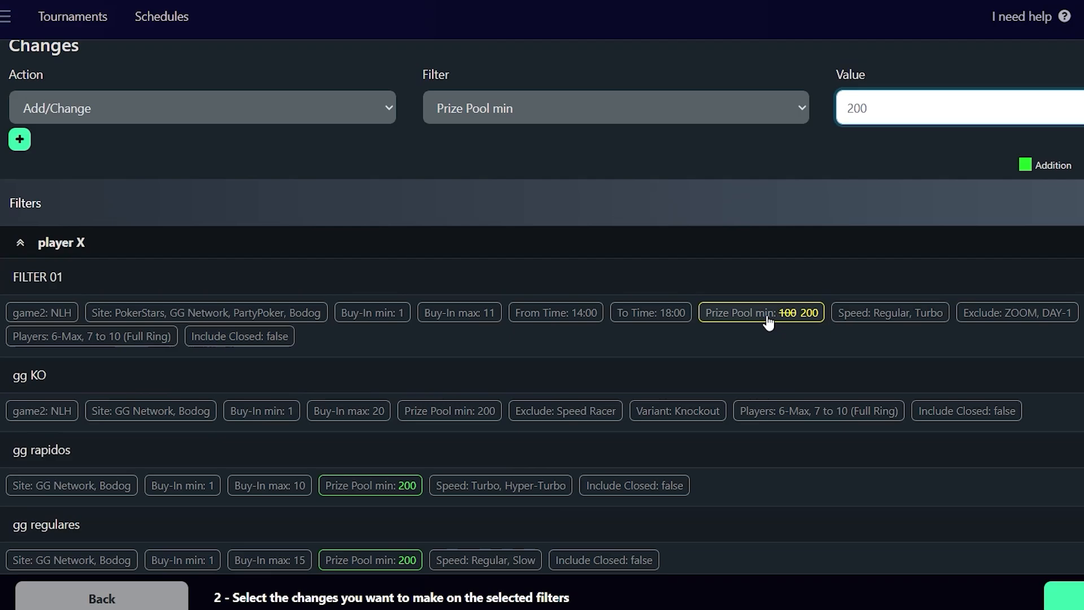
scroll(655, 351, down, 2)
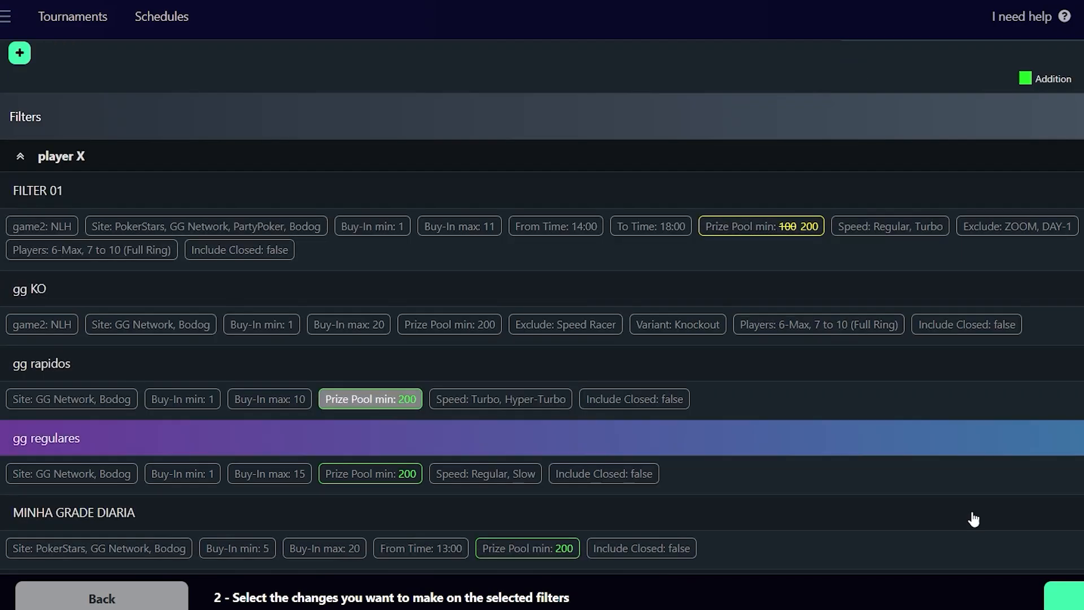
click(1064, 596)
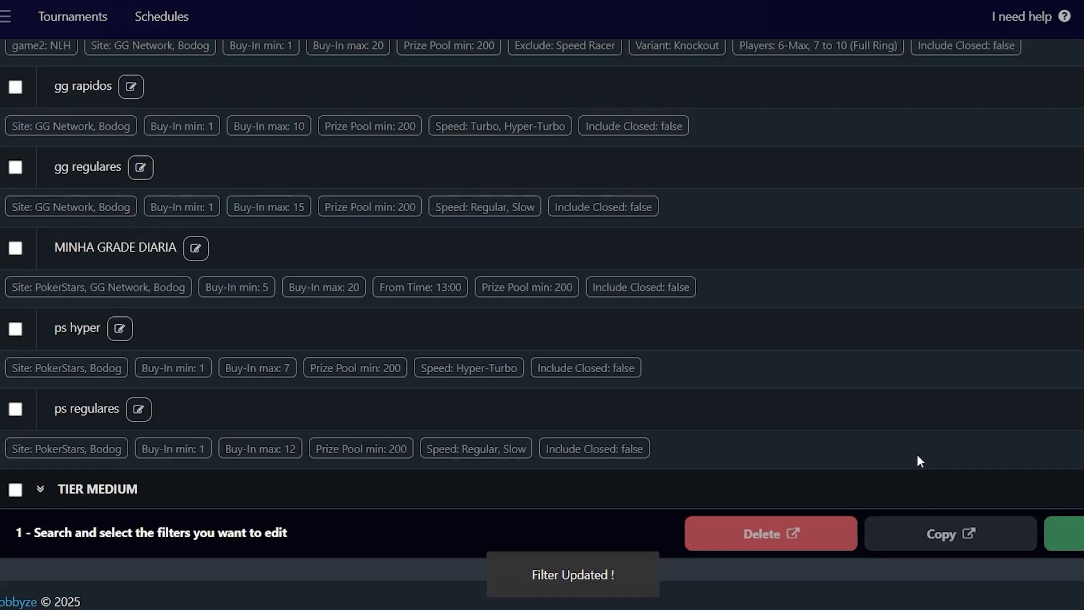
- Select the "gg KO" filter, view the tiers it can be copied into and cancel the copy
scroll(376, 267, up, 10)
scroll(375, 266, up, 3)
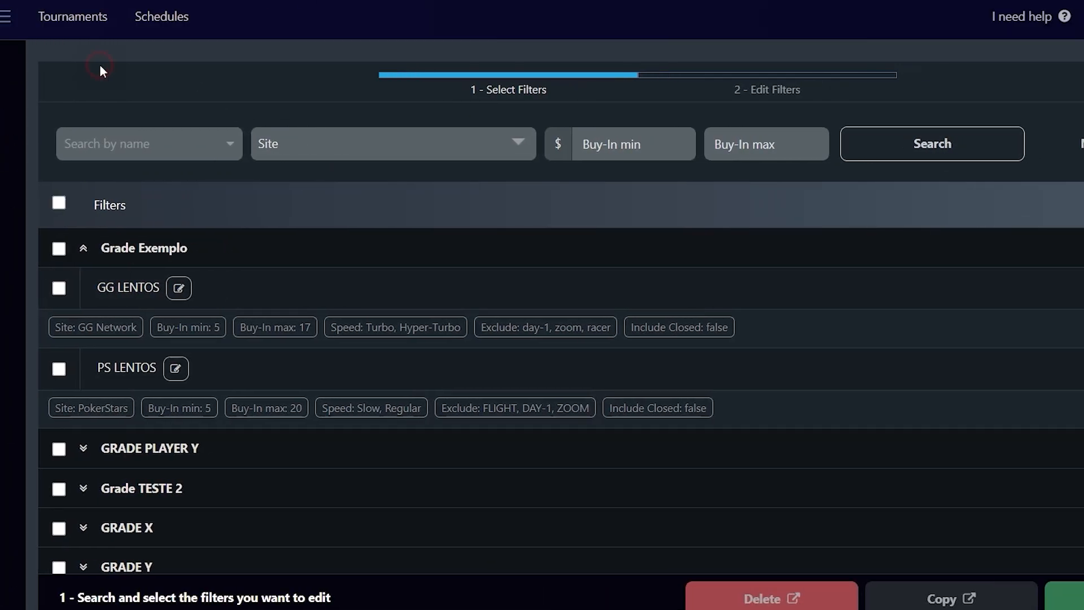
scroll(301, 301, down, 3)
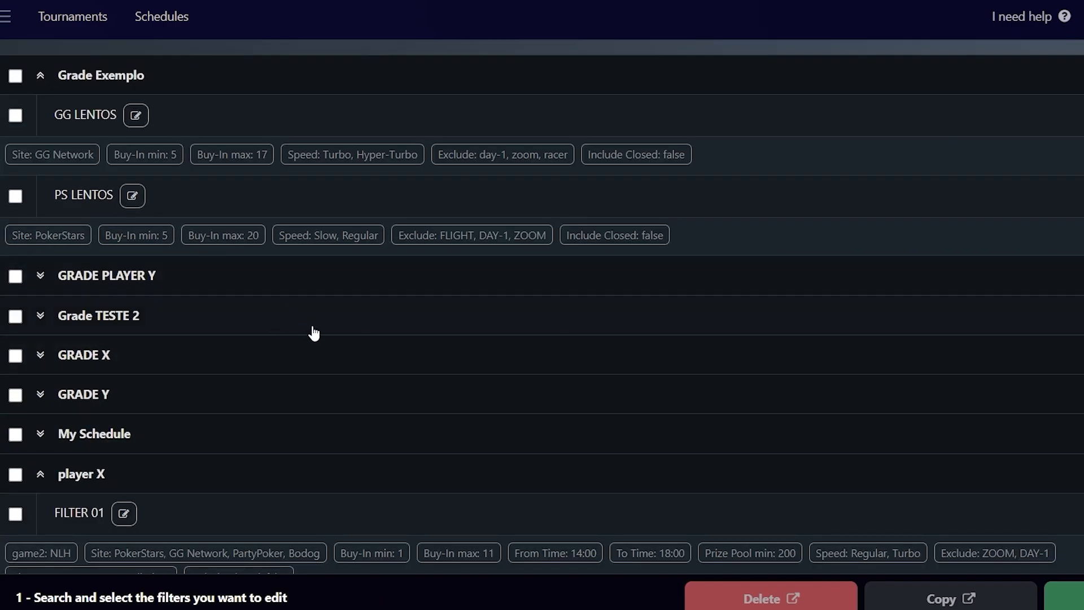
scroll(314, 333, down, 3)
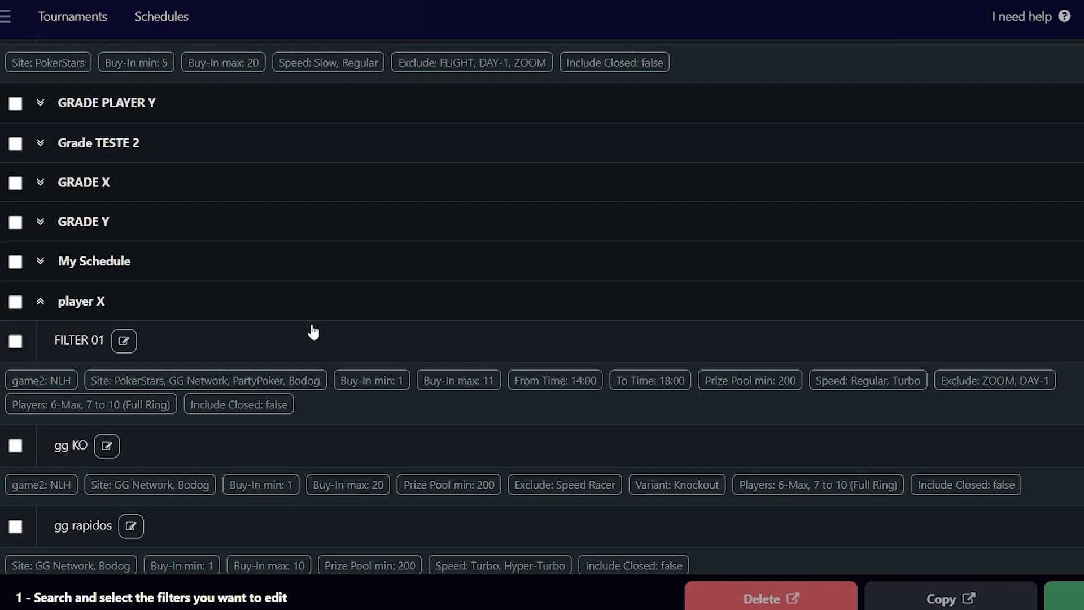
click(15, 447)
click(949, 599)
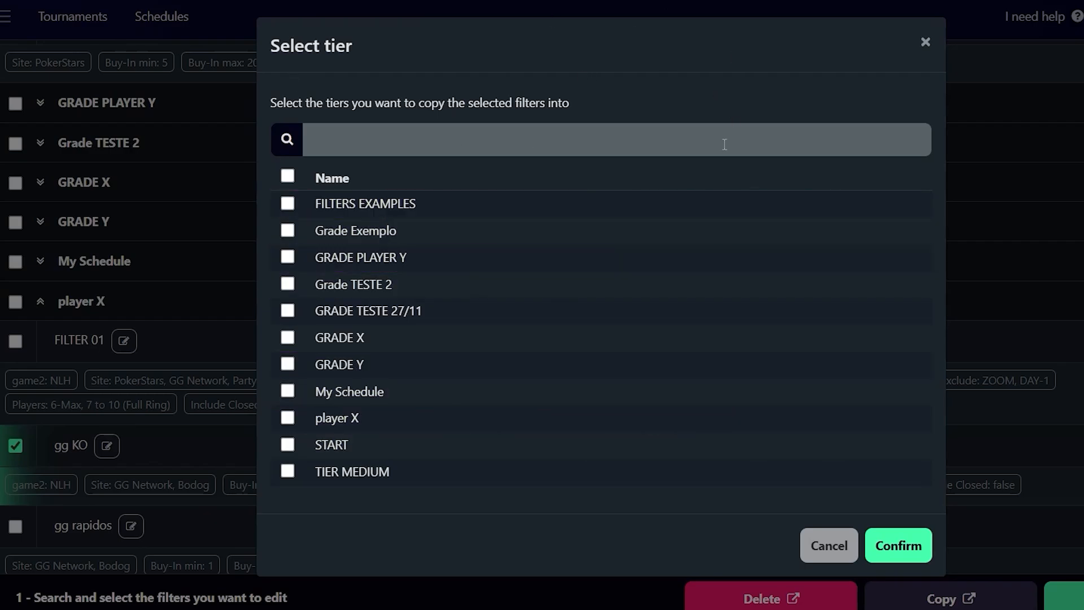
click(815, 545)
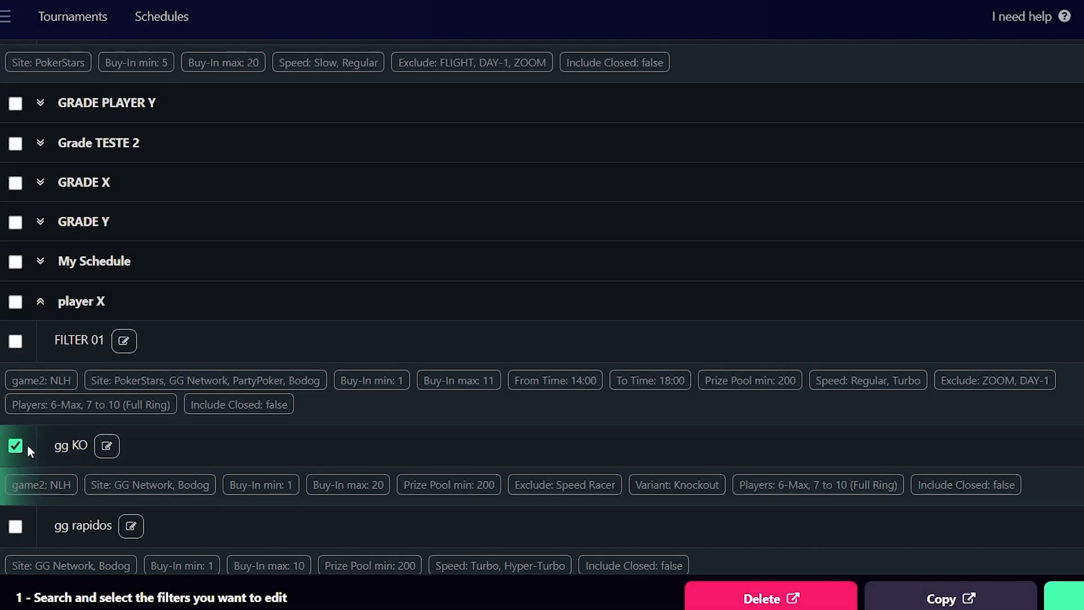
- Rename the "gg KO" filter to "gg KOX"
click(107, 448)
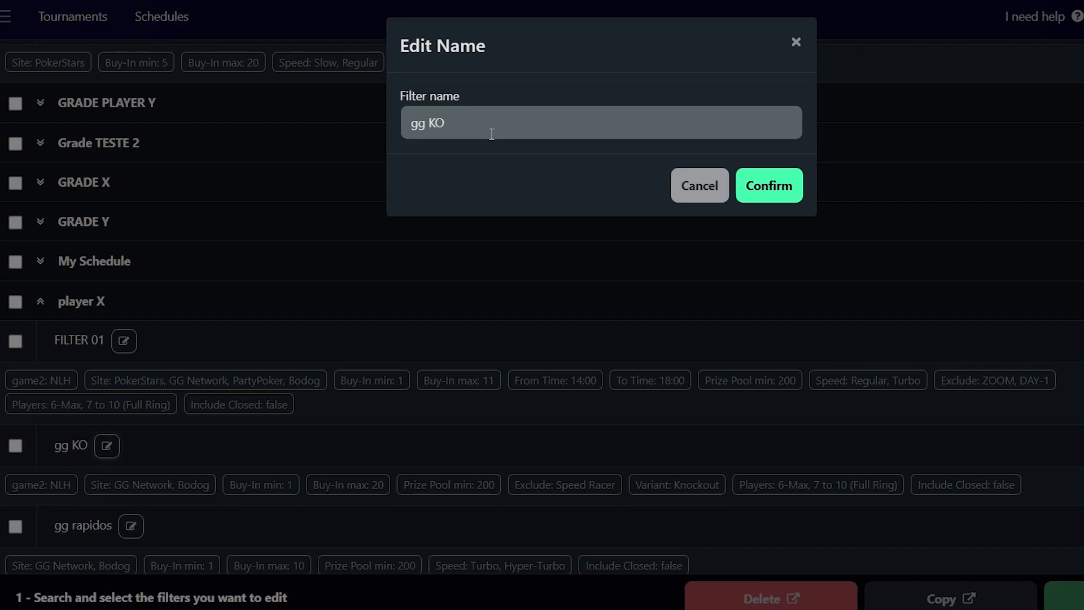
click(492, 134)
text(X)
click(741, 196)
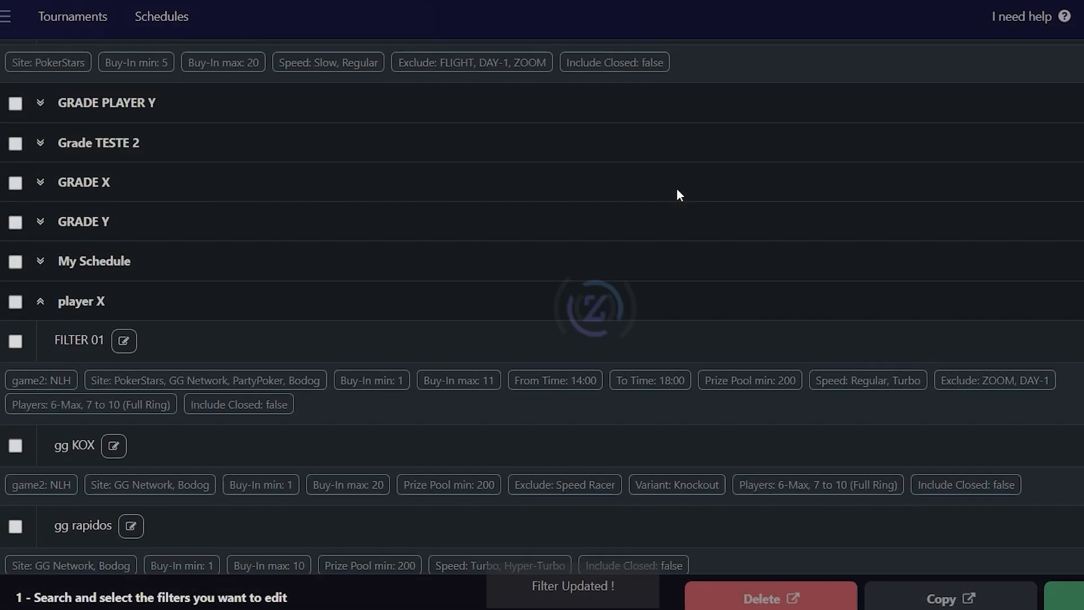